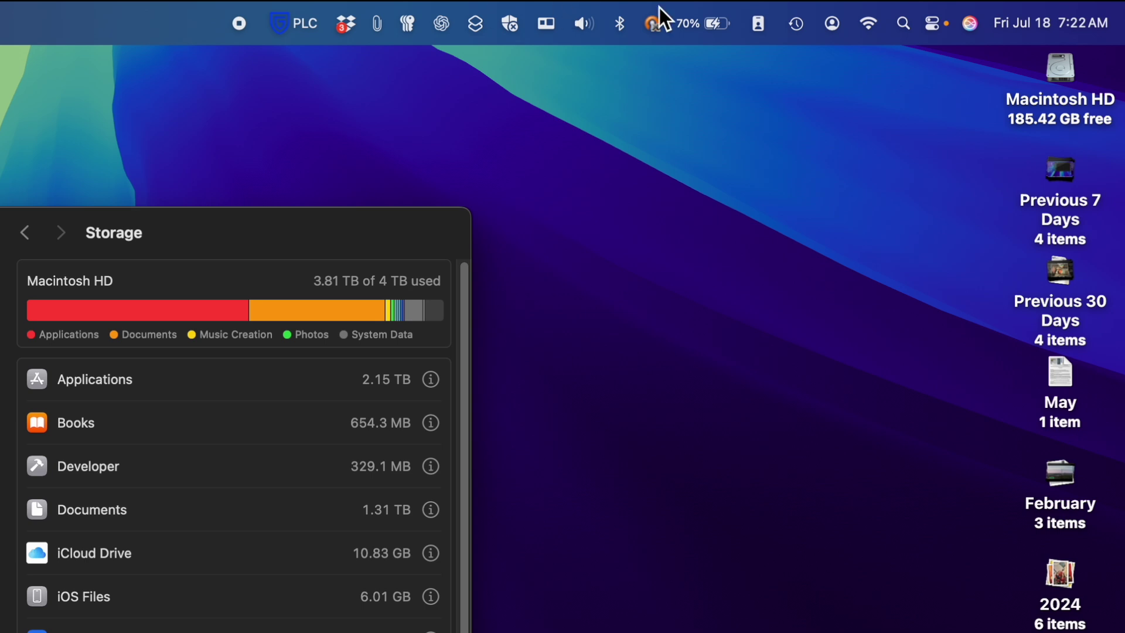
Review how much of Macintosh HD each storage category uses, from Applications down to System Data
{"action": "left_click", "coordinate": [798, 23]}
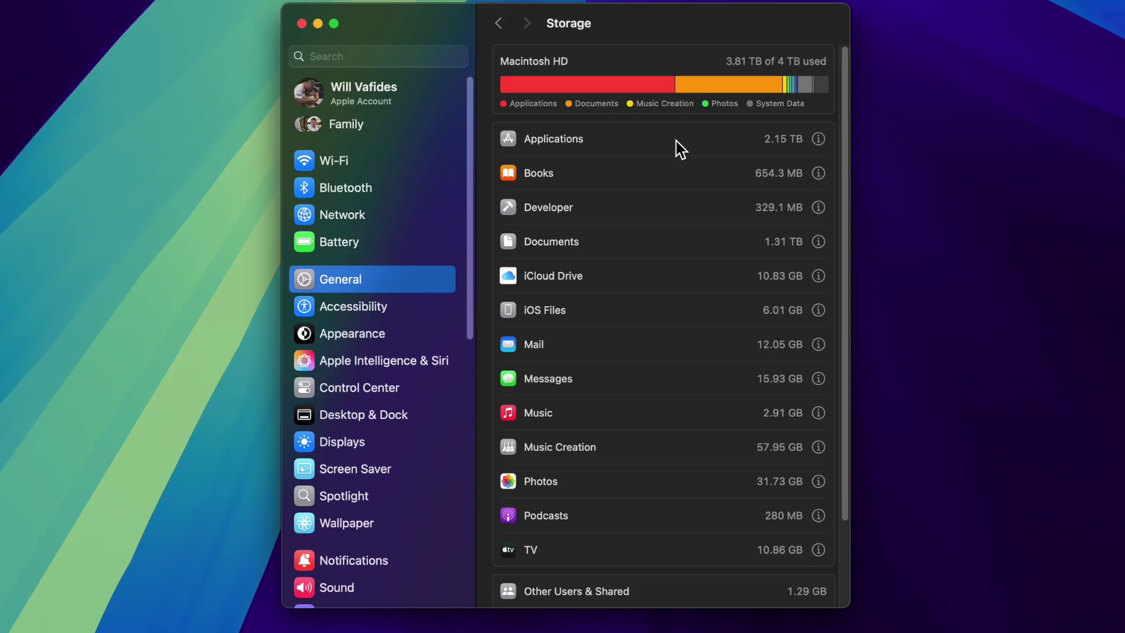
{"action": "scroll", "coordinate": [560, 234], "scroll_direction": "down", "scroll_amount": 5}
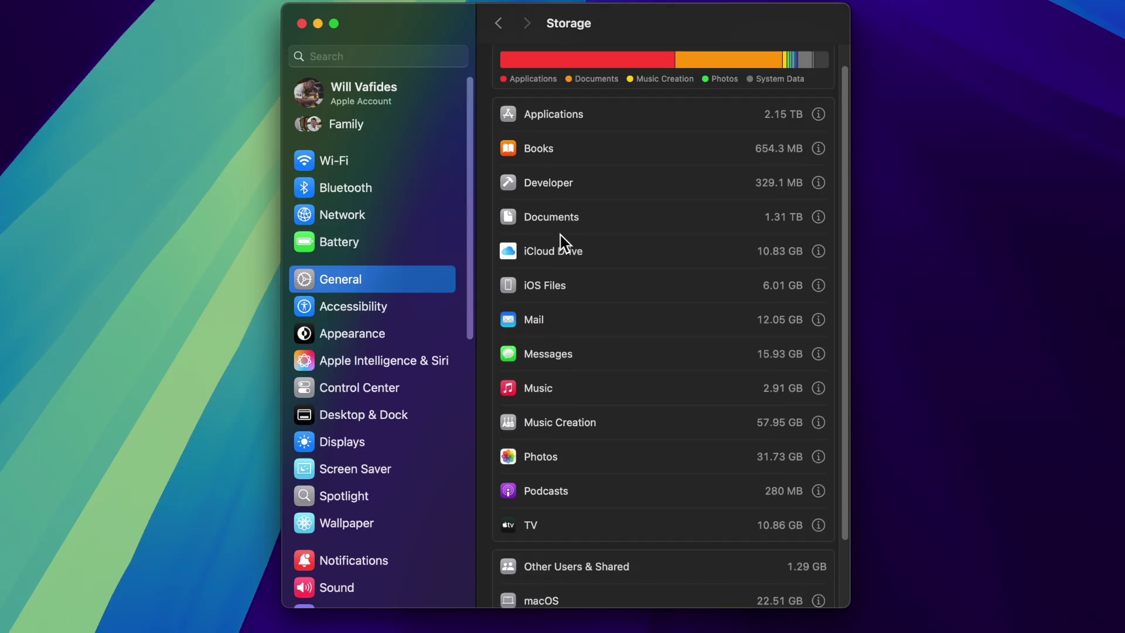
{"action": "scroll", "coordinate": [560, 234], "scroll_direction": "up", "scroll_amount": 5}
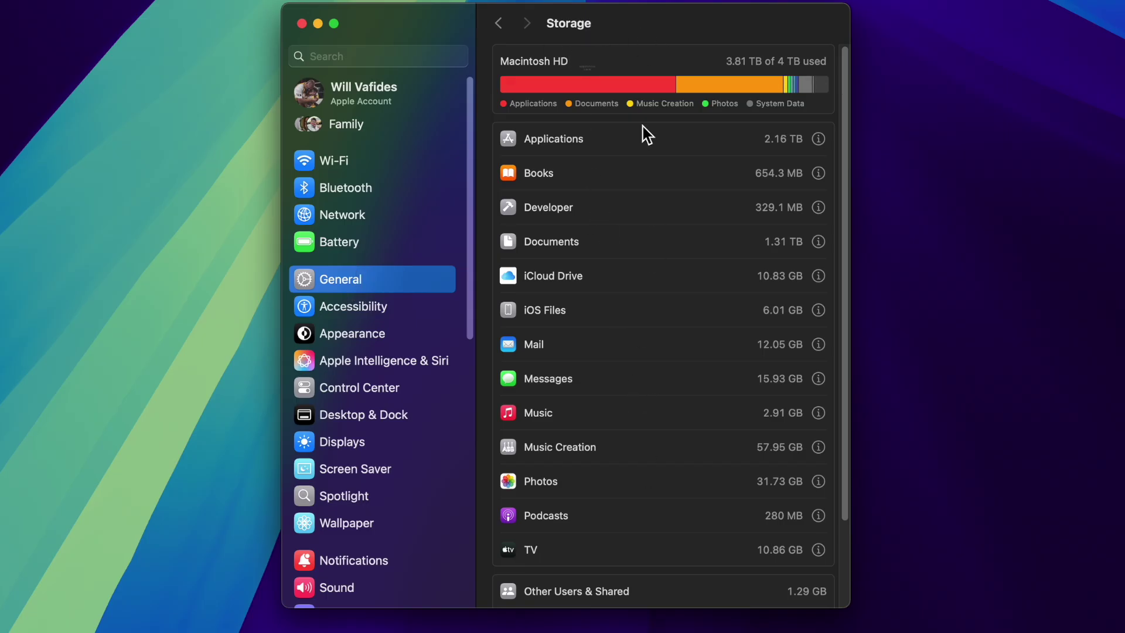
{"action": "scroll", "coordinate": [645, 238], "scroll_direction": "down", "scroll_amount": 3}
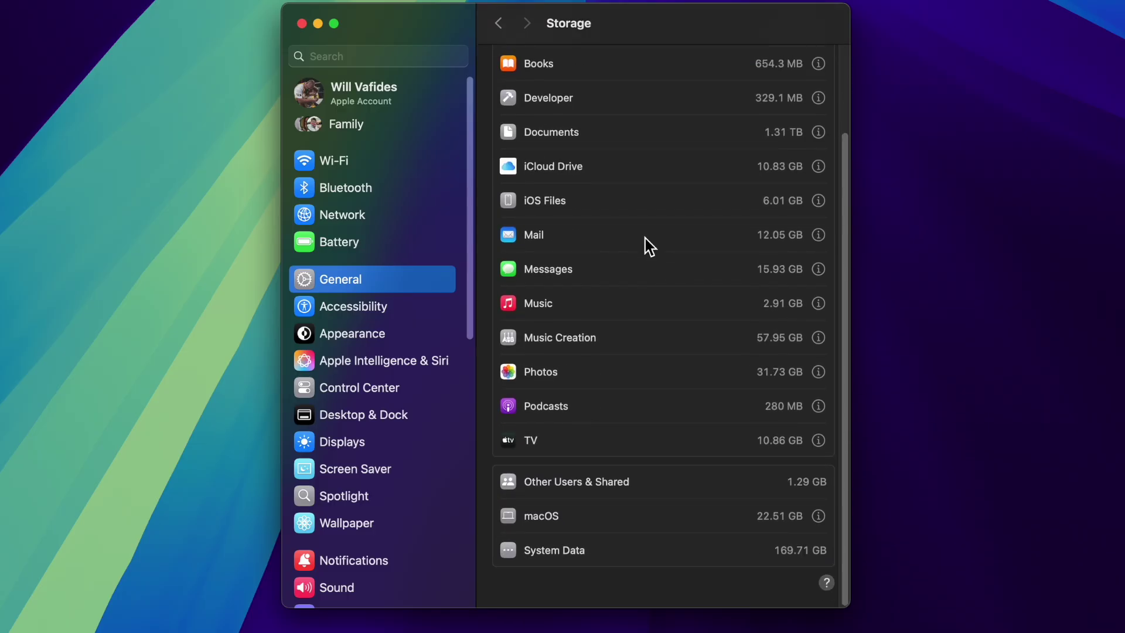
{"action": "scroll", "coordinate": [645, 237], "scroll_direction": "up", "scroll_amount": 3}
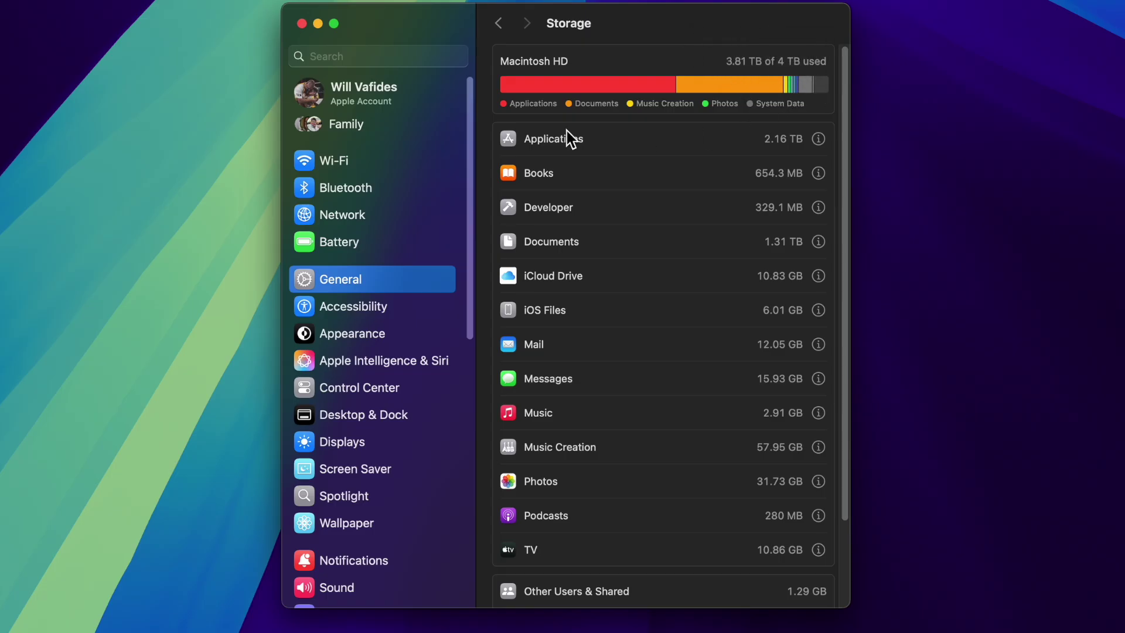
{"action": "scroll", "coordinate": [727, 149], "scroll_direction": "down", "scroll_amount": 3}
{"action": "scroll", "coordinate": [726, 149], "scroll_direction": "up", "scroll_amount": 3}
Delete the SystemSoftwareUpdater application from the Applications storage details
{"action": "left_click", "coordinate": [818, 141]}
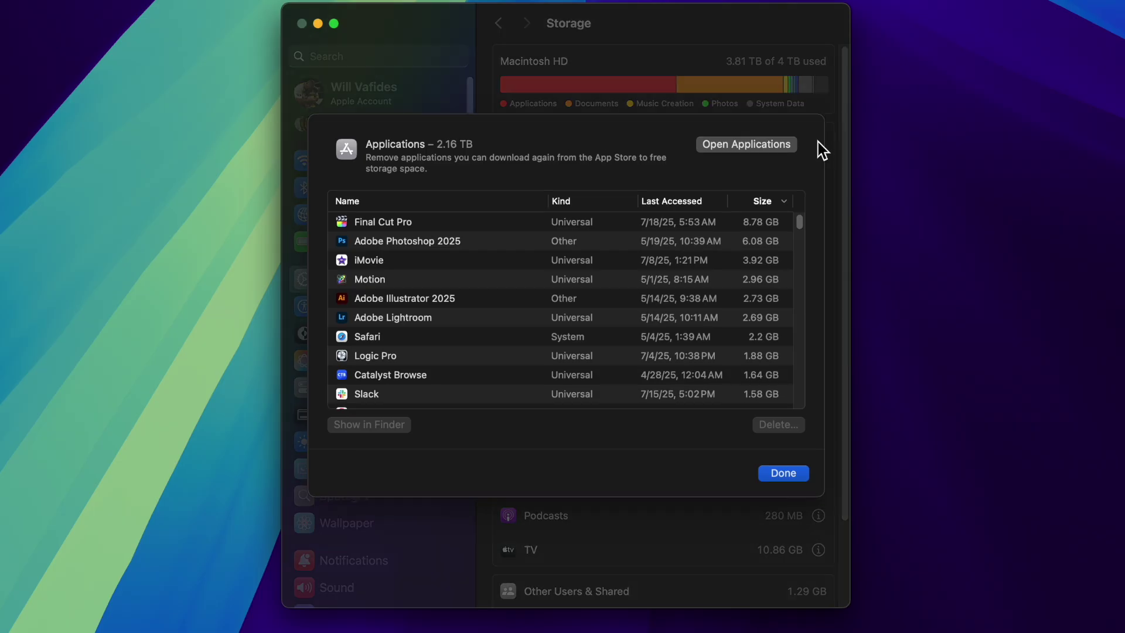
{"action": "scroll", "coordinate": [648, 250], "scroll_direction": "down", "scroll_amount": 6}
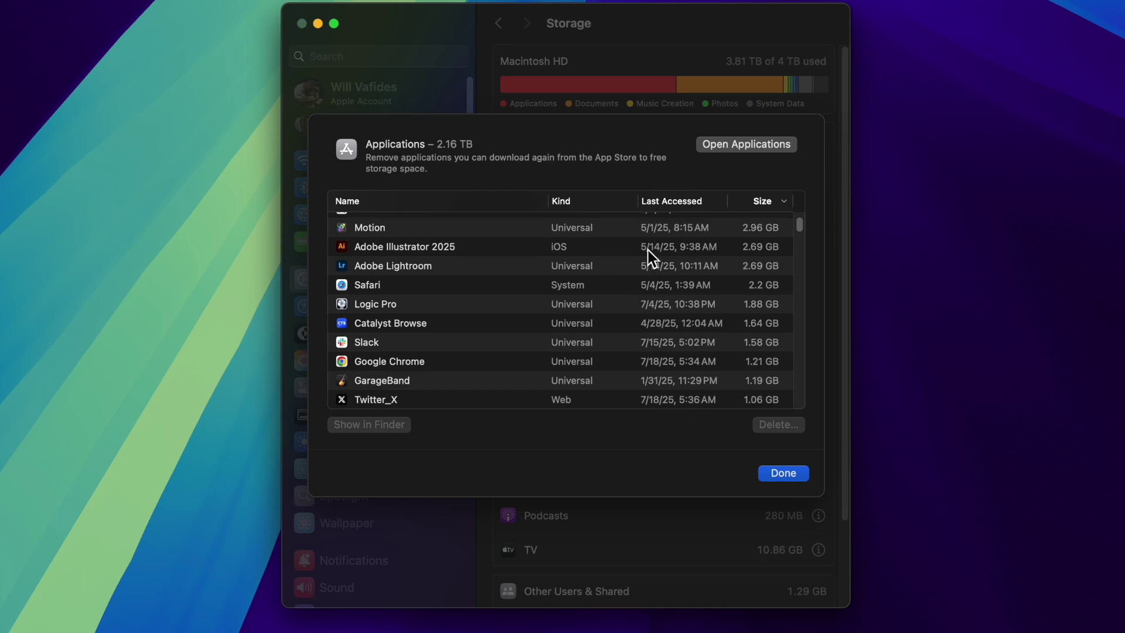
{"action": "scroll", "coordinate": [648, 251], "scroll_direction": "up", "scroll_amount": 6}
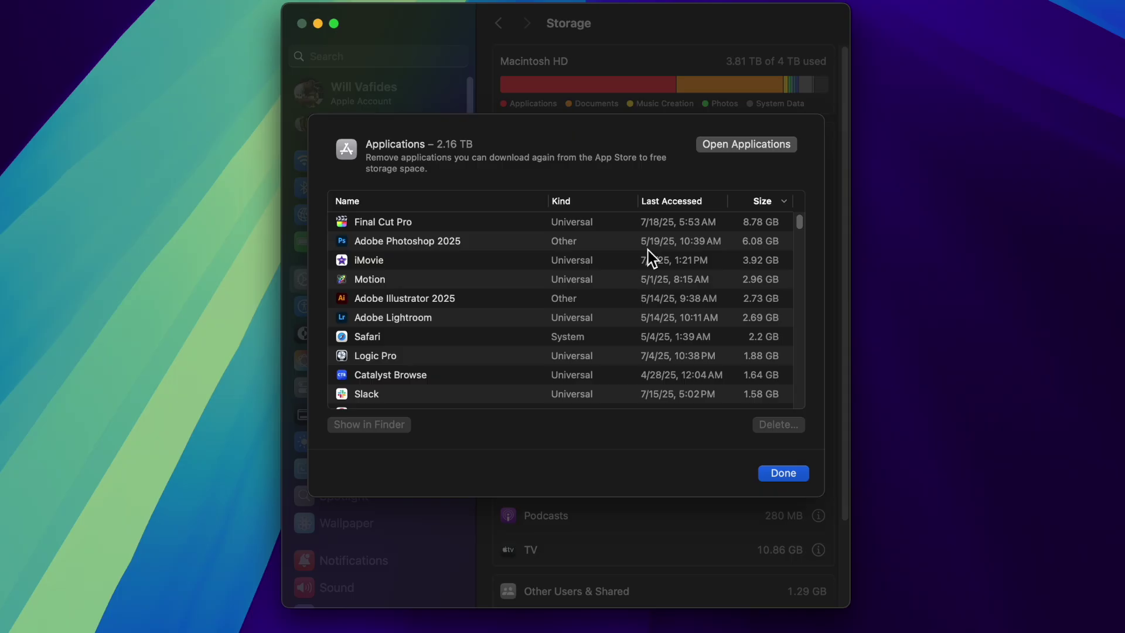
{"action": "scroll", "coordinate": [473, 285], "scroll_direction": "down", "scroll_amount": 5}
{"action": "left_click", "coordinate": [424, 316]}
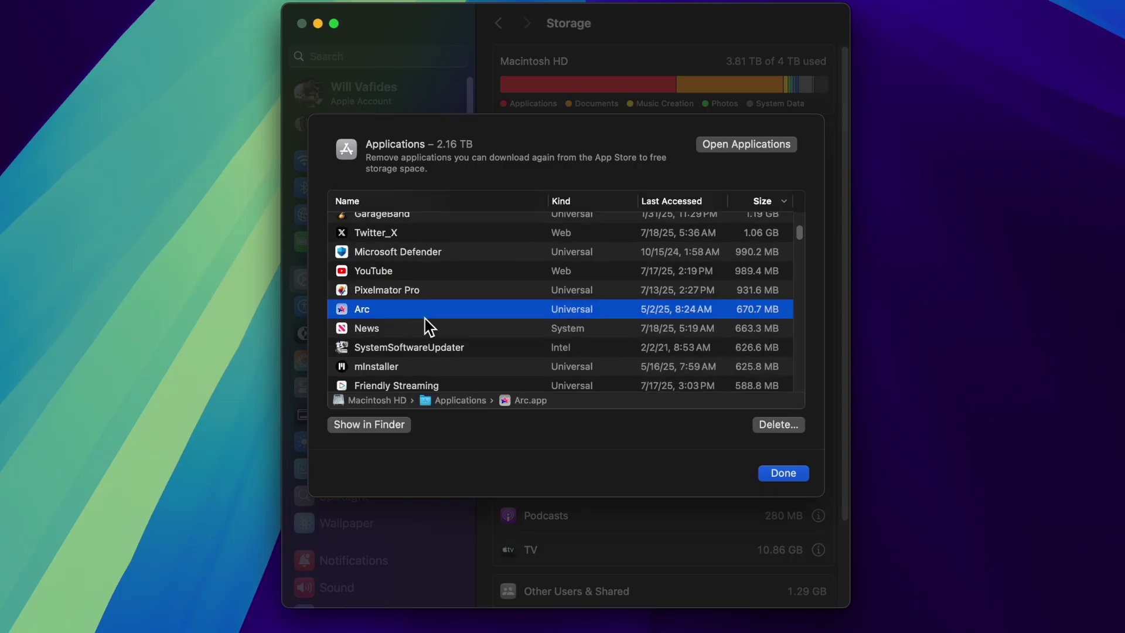
{"action": "left_click", "coordinate": [412, 349]}
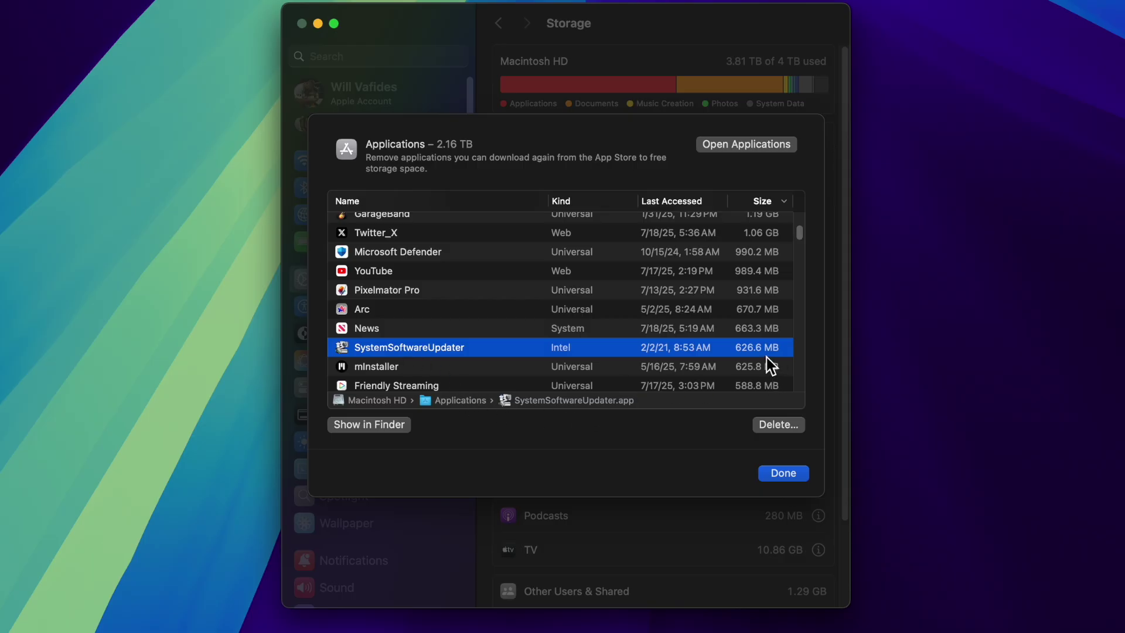
{"action": "left_click", "coordinate": [780, 425]}
{"action": "left_click", "coordinate": [604, 381]}
Look through the remaining applications in the size-sorted list and close the Applications details
{"action": "scroll", "coordinate": [611, 355], "scroll_direction": "down", "scroll_amount": 2}
{"action": "scroll", "coordinate": [610, 355], "scroll_direction": "down", "scroll_amount": 5}
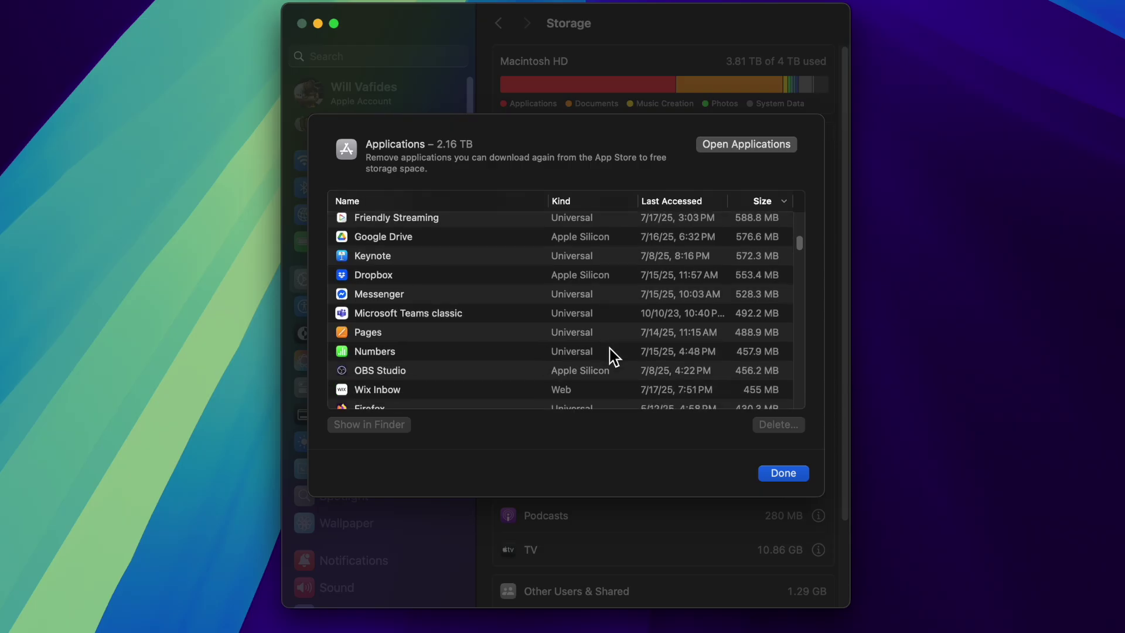
{"action": "scroll", "coordinate": [612, 354], "scroll_direction": "down", "scroll_amount": 2}
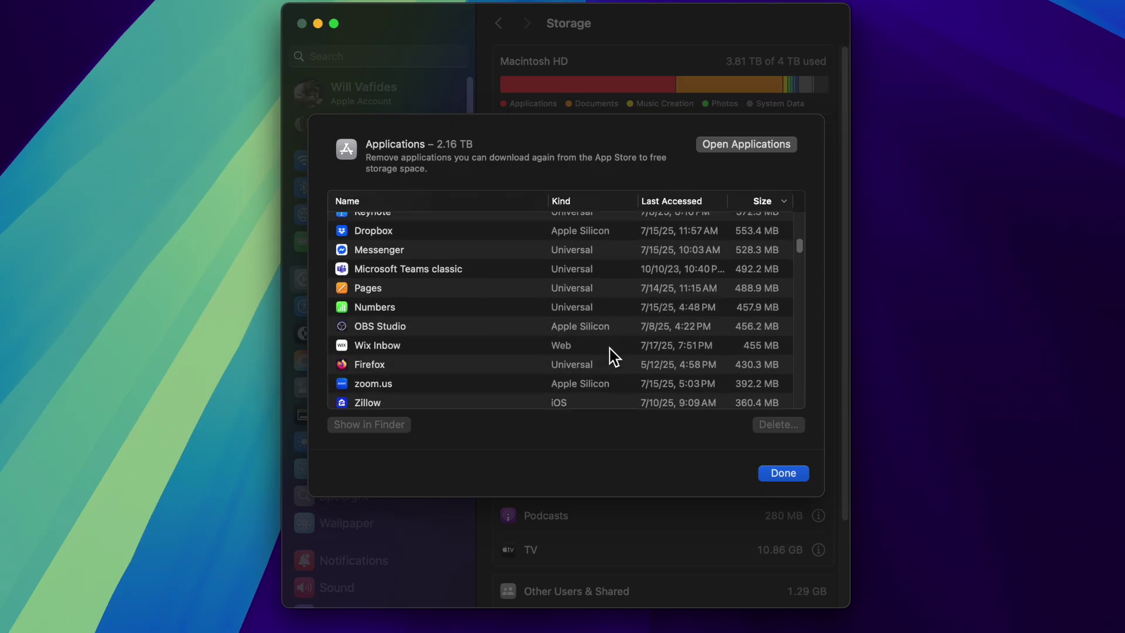
{"action": "scroll", "coordinate": [612, 355], "scroll_direction": "down", "scroll_amount": 4}
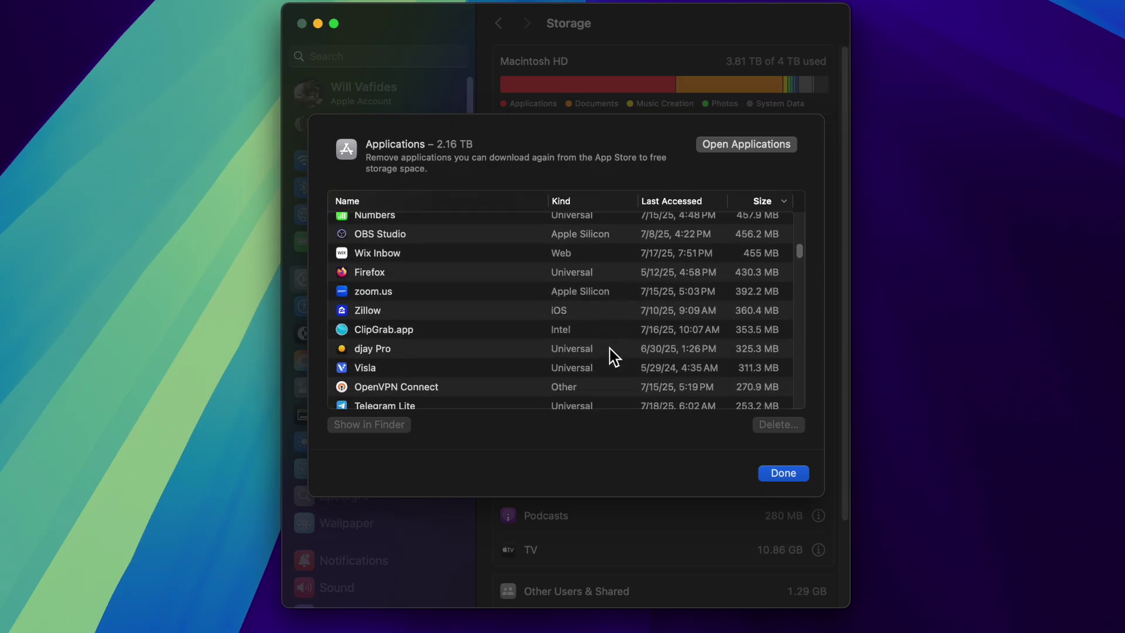
{"action": "scroll", "coordinate": [612, 354], "scroll_direction": "up", "scroll_amount": 15}
{"action": "scroll", "coordinate": [612, 354], "scroll_direction": "up", "scroll_amount": 4}
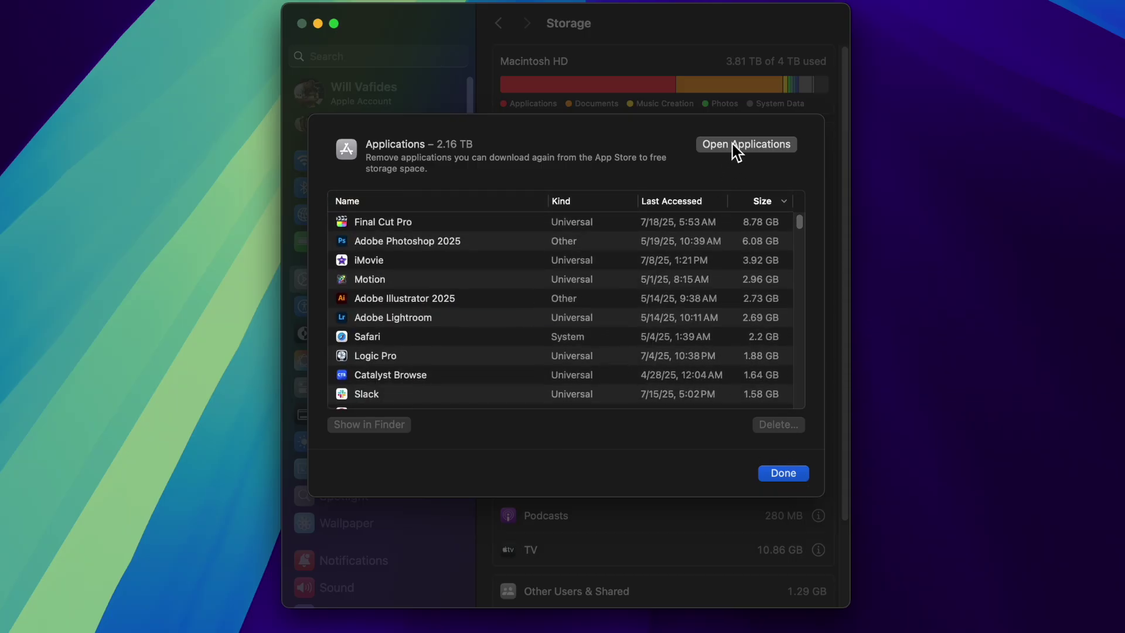
{"action": "left_click", "coordinate": [785, 474]}
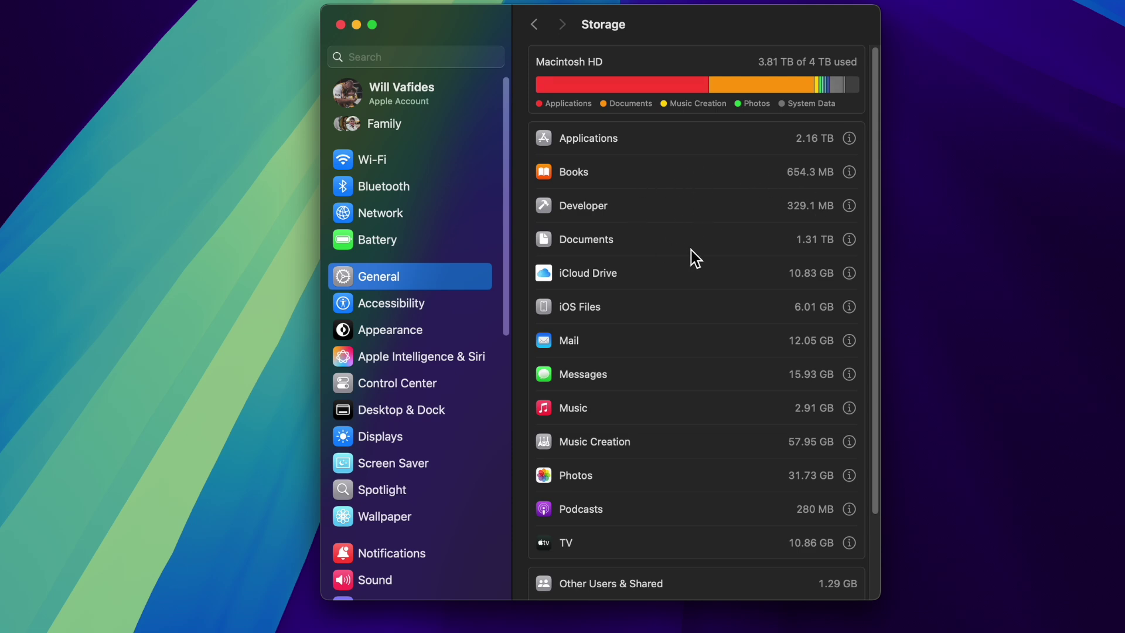
Check the iCloud Drive storage details and close them
{"action": "left_click", "coordinate": [849, 273]}
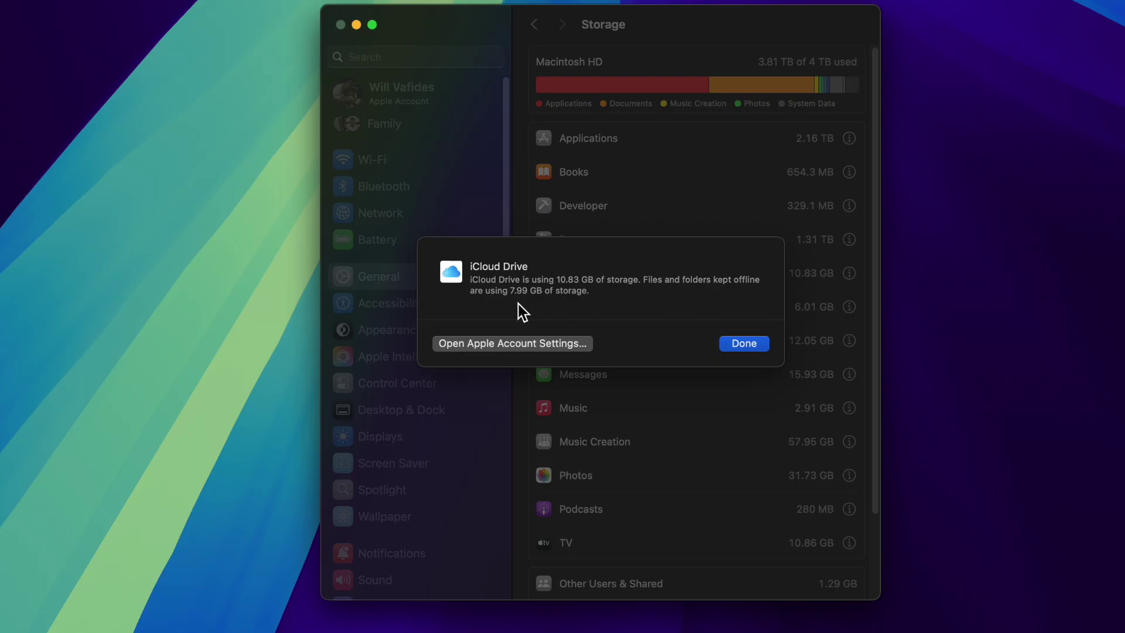
{"action": "left_click", "coordinate": [744, 344]}
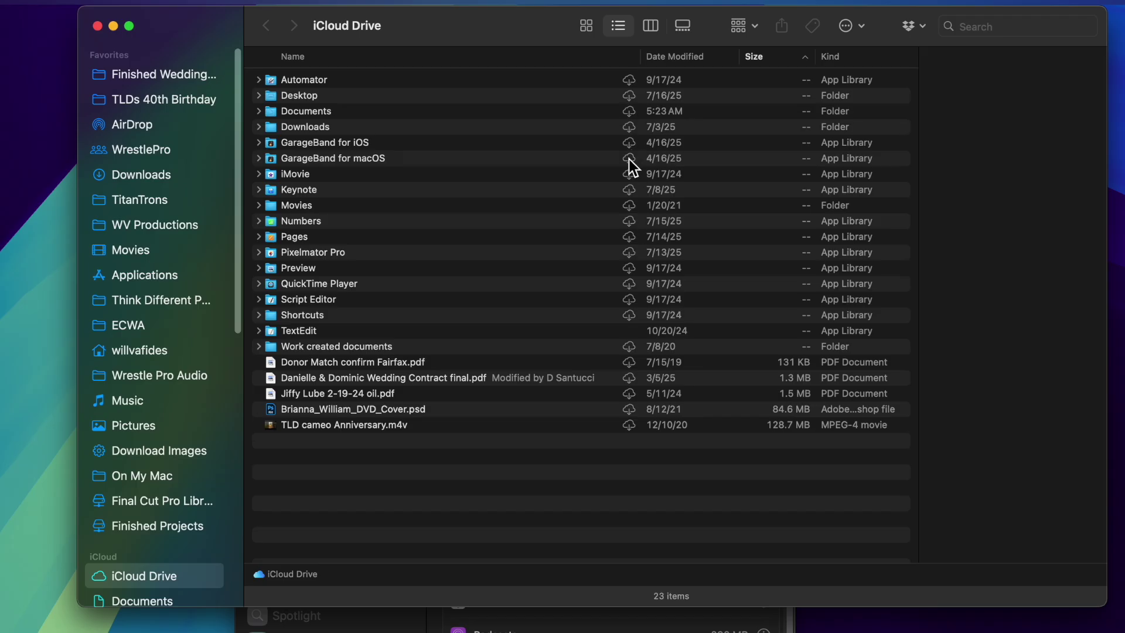
In Finder's iCloud Drive Documents folder, set House Items_Work to Keep Downloaded and close the window
{"action": "double_click", "coordinate": [306, 111]}
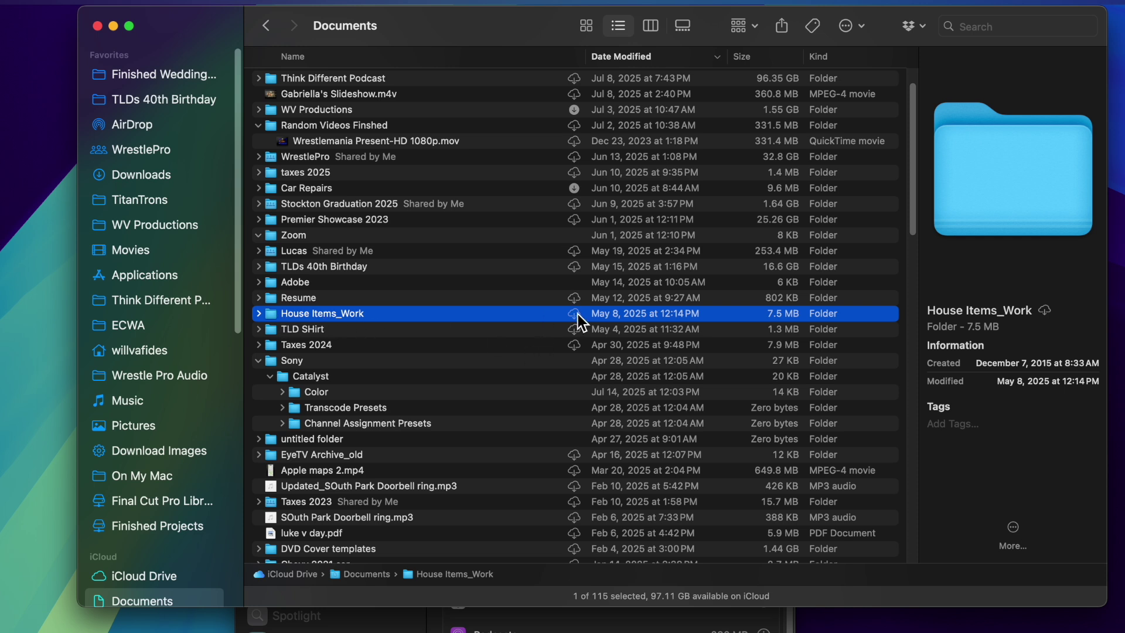
{"action": "right_click", "coordinate": [321, 324]}
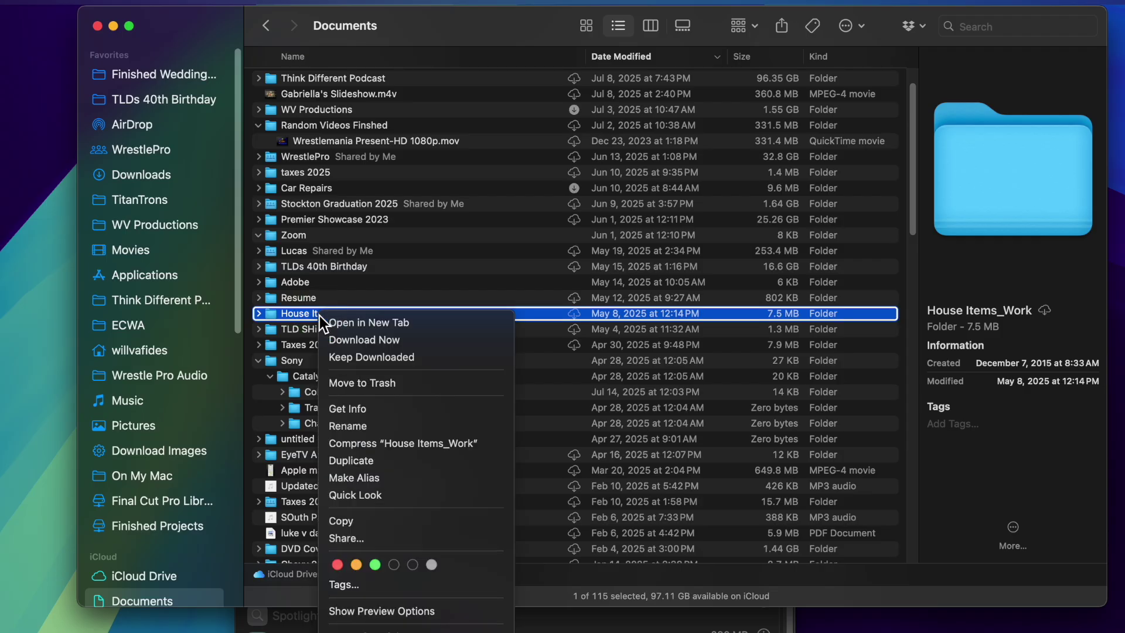
{"action": "left_click", "coordinate": [356, 360]}
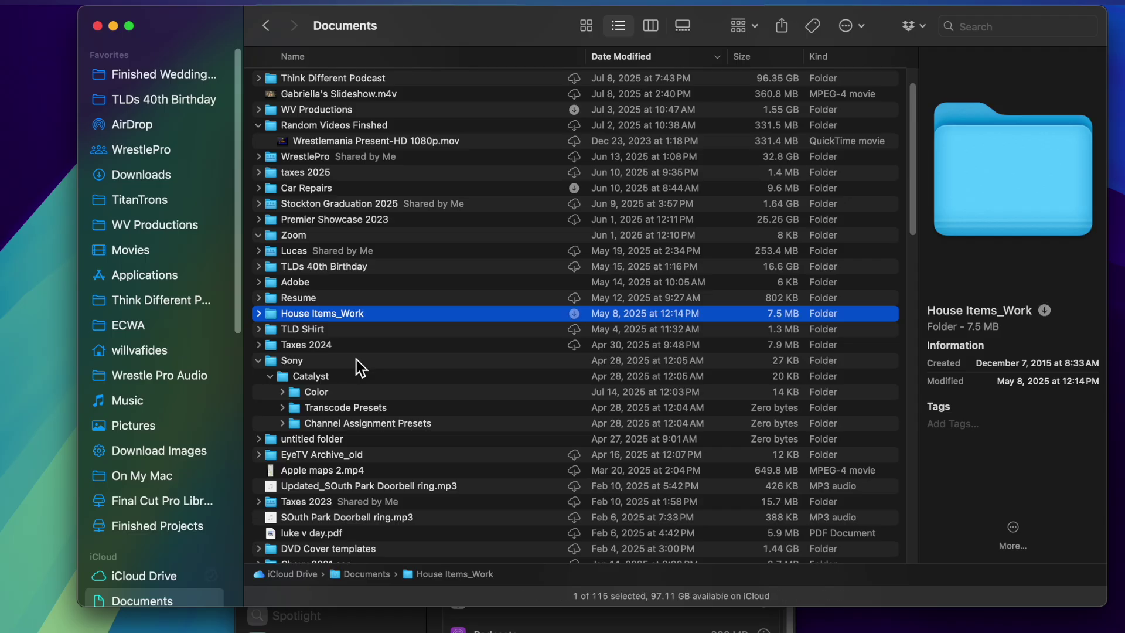
{"action": "right_click", "coordinate": [314, 301]}
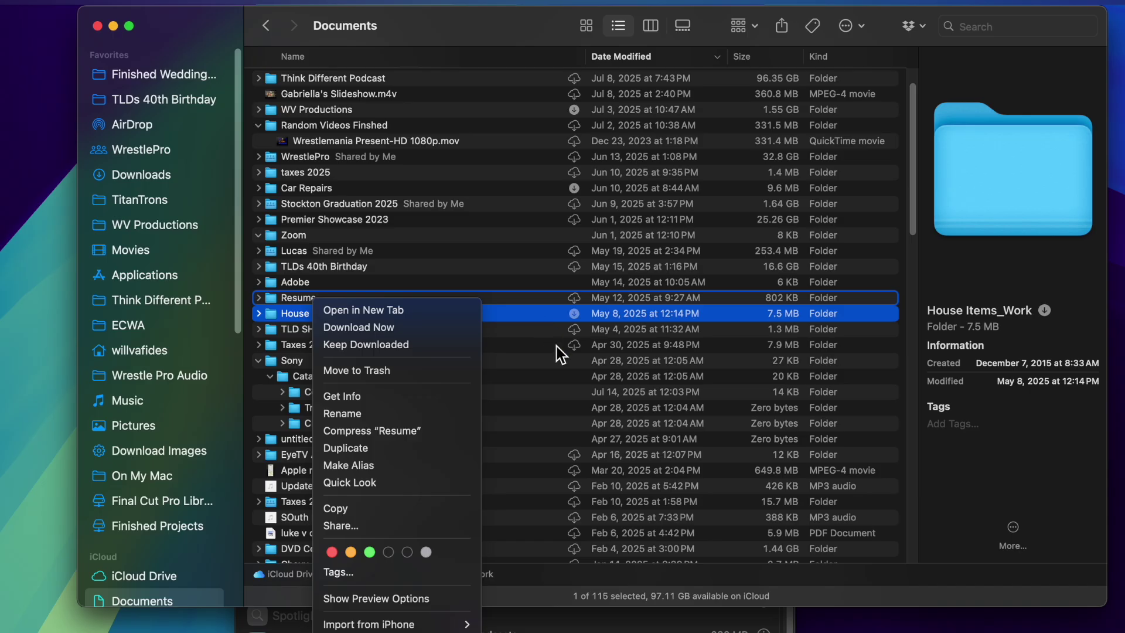
{"action": "left_click", "coordinate": [97, 27]}
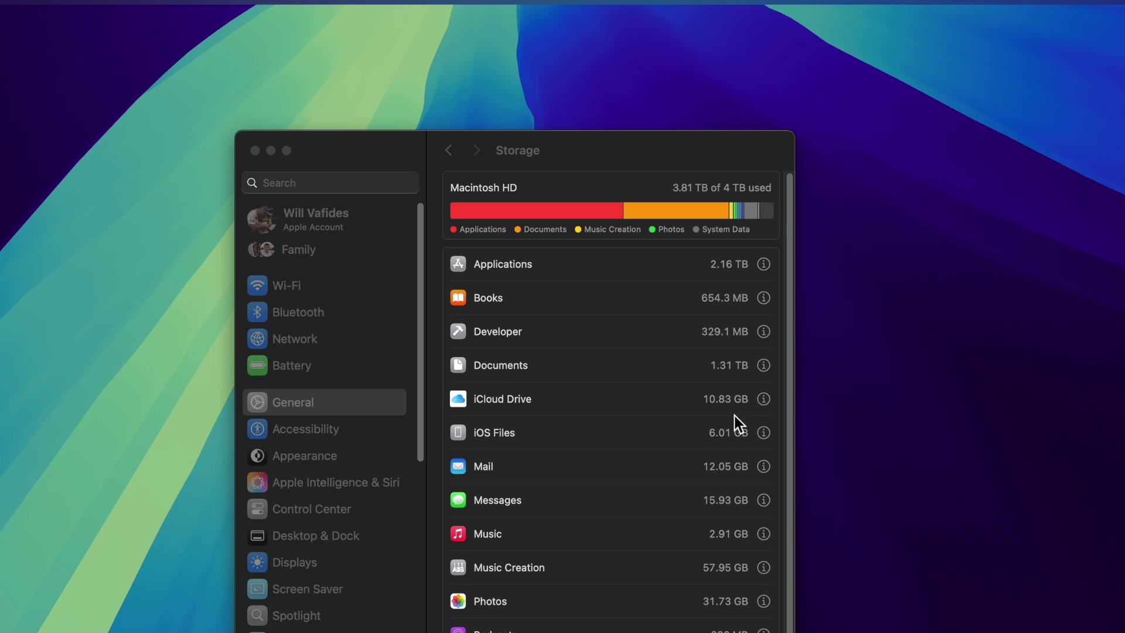
Delete the 1.56 GB test iPhone backup from the iOS Files storage details
{"action": "left_click", "coordinate": [769, 434]}
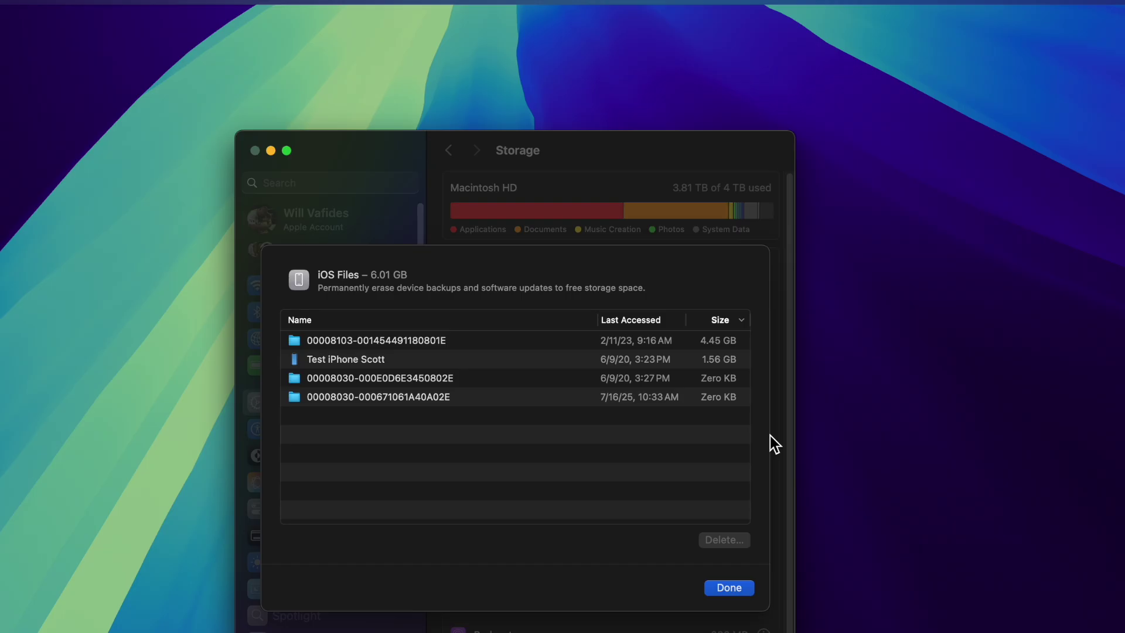
{"action": "left_click", "coordinate": [624, 359]}
{"action": "left_click", "coordinate": [625, 378]}
{"action": "left_click", "coordinate": [613, 398]}
{"action": "left_click", "coordinate": [505, 361]}
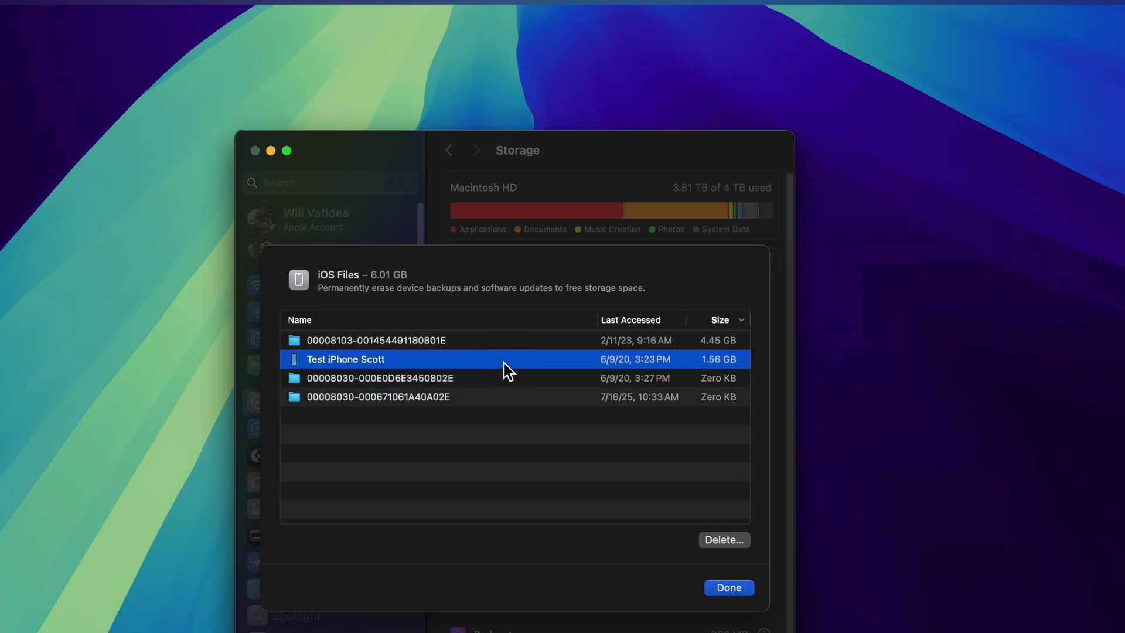
{"action": "left_click", "coordinate": [729, 543]}
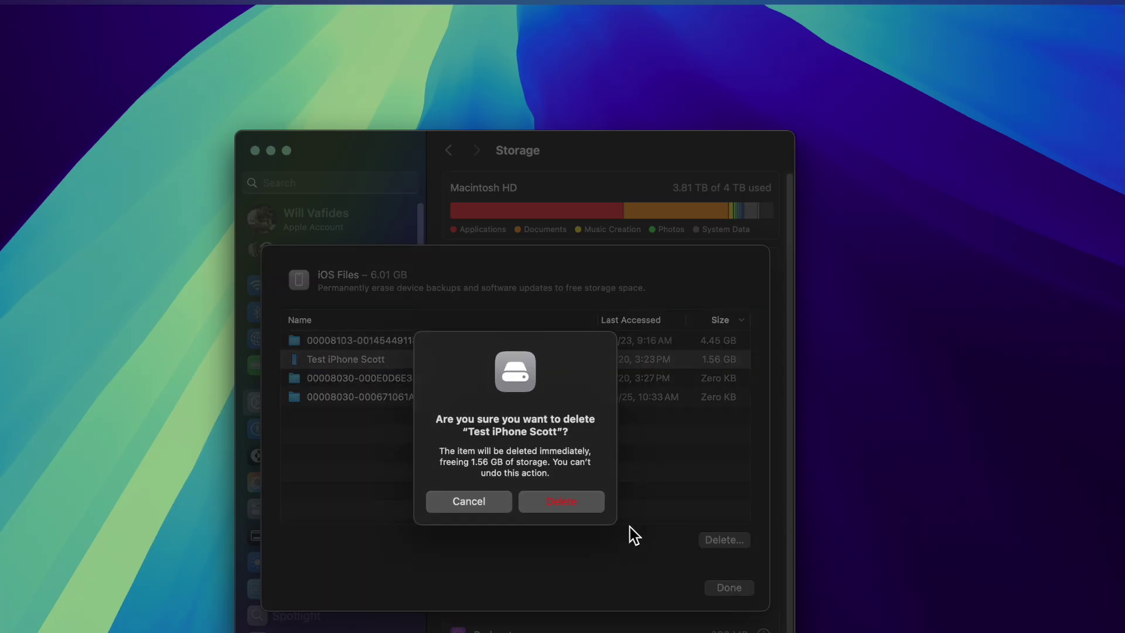
{"action": "left_click", "coordinate": [572, 504]}
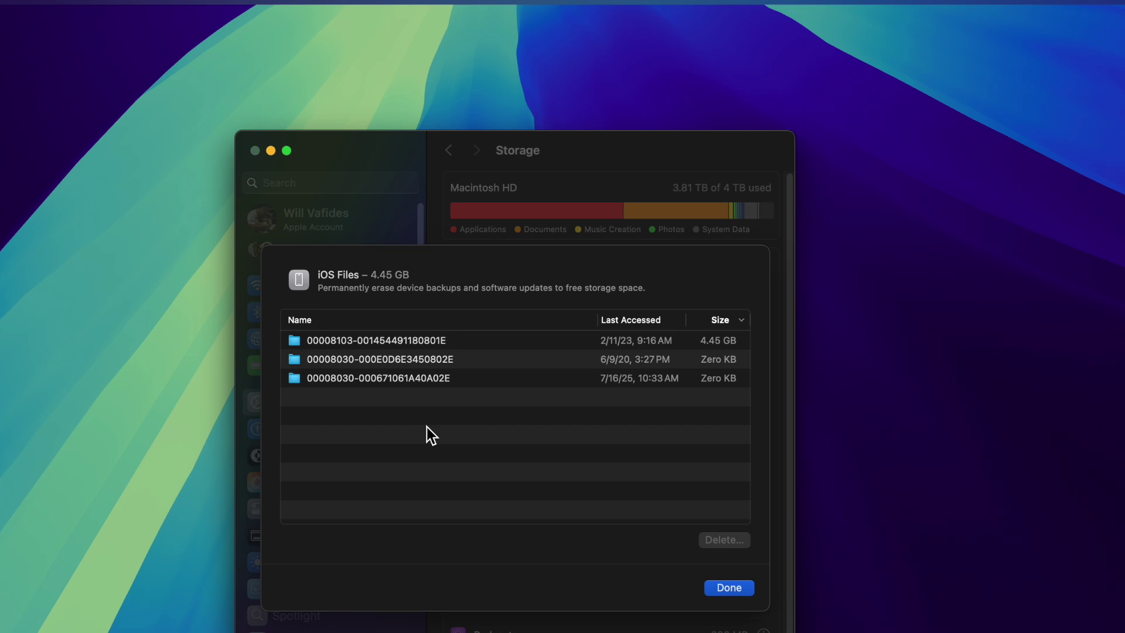
Try to delete the Zero KB iOS backup folder last accessed on 7/16/25
{"action": "left_click", "coordinate": [457, 359]}
{"action": "left_click", "coordinate": [454, 378]}
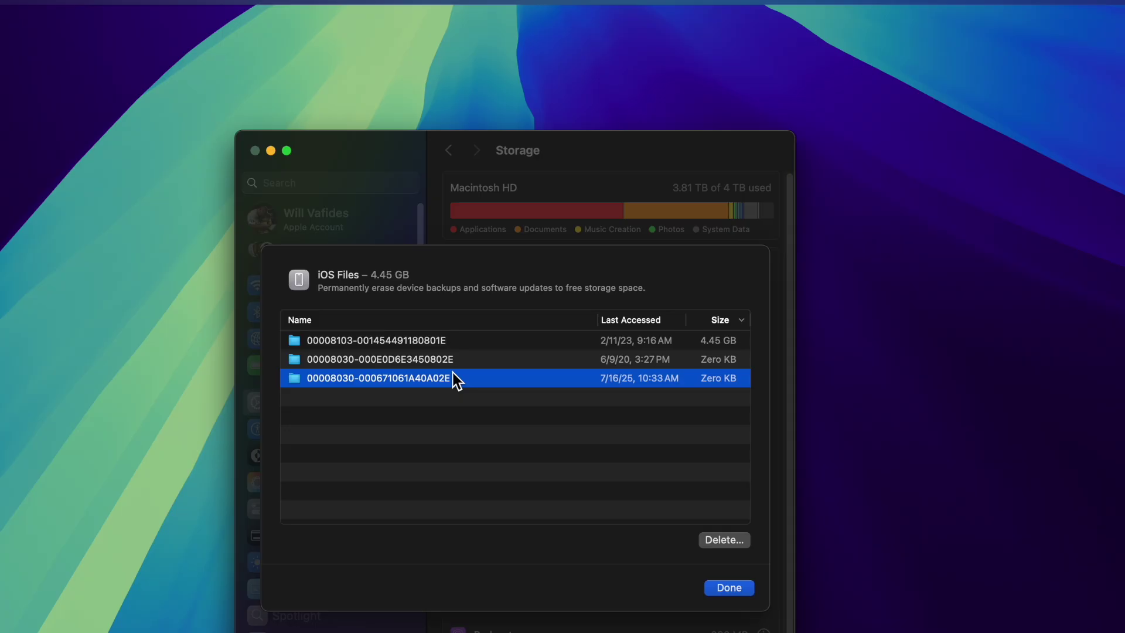
{"action": "left_click", "coordinate": [380, 344]}
{"action": "left_click", "coordinate": [375, 360]}
{"action": "left_click", "coordinate": [374, 380]}
{"action": "left_click", "coordinate": [729, 541]}
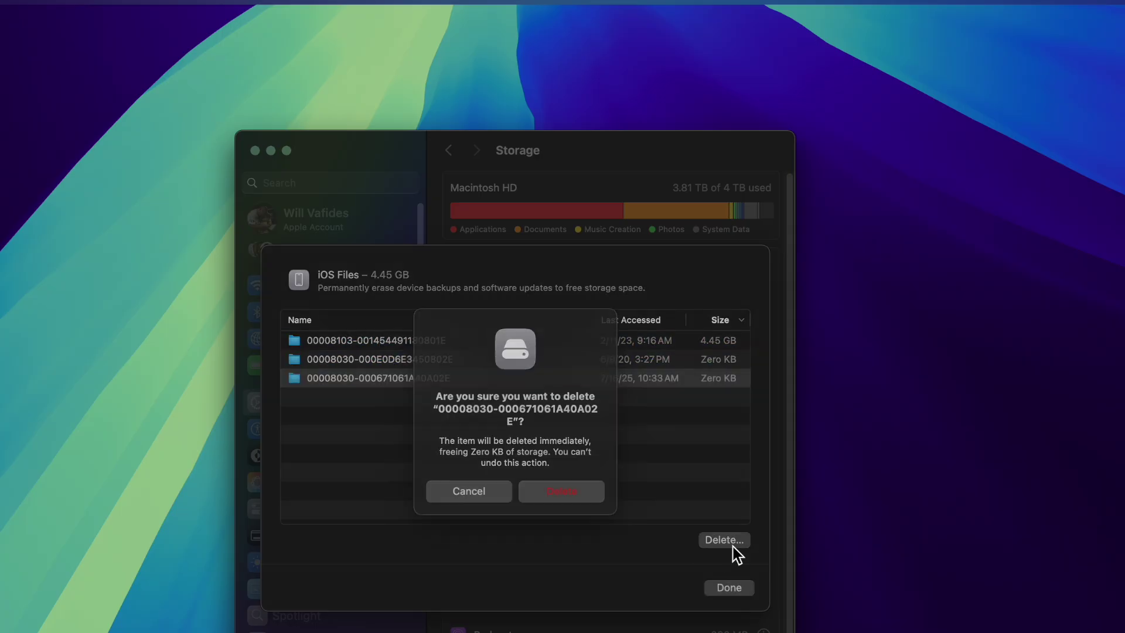
{"action": "left_click", "coordinate": [572, 507]}
Try to delete the Zero KB iOS backup folder last accessed on 6/9/20 and close the iOS Files details
{"action": "left_click", "coordinate": [431, 359]}
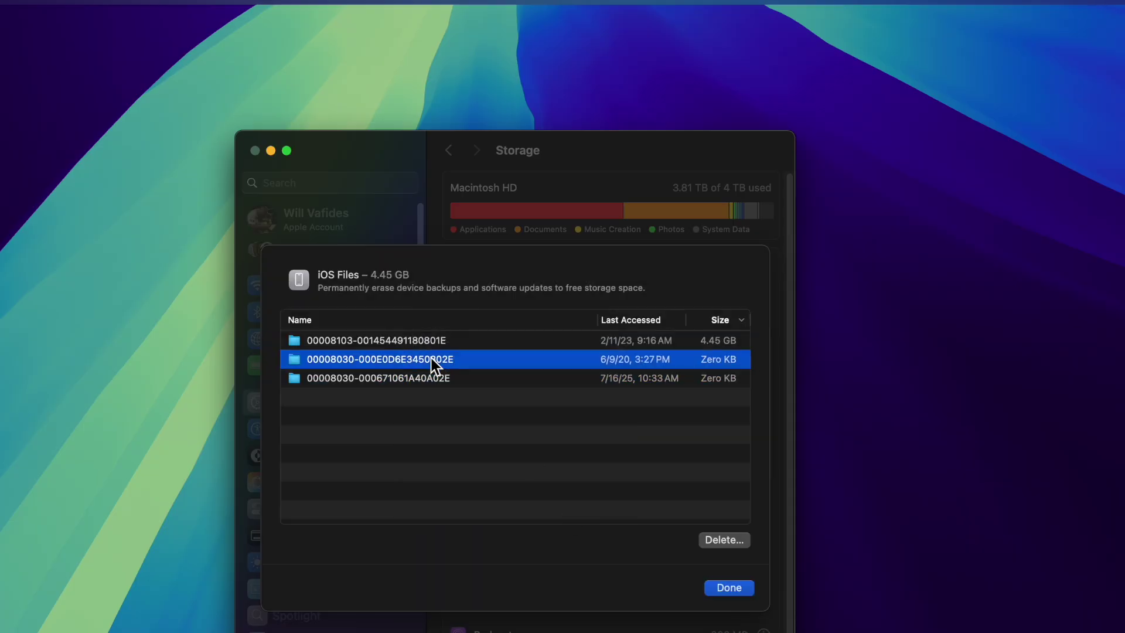
{"action": "left_click", "coordinate": [725, 542]}
{"action": "left_click", "coordinate": [572, 507]}
{"action": "left_click", "coordinate": [736, 589]}
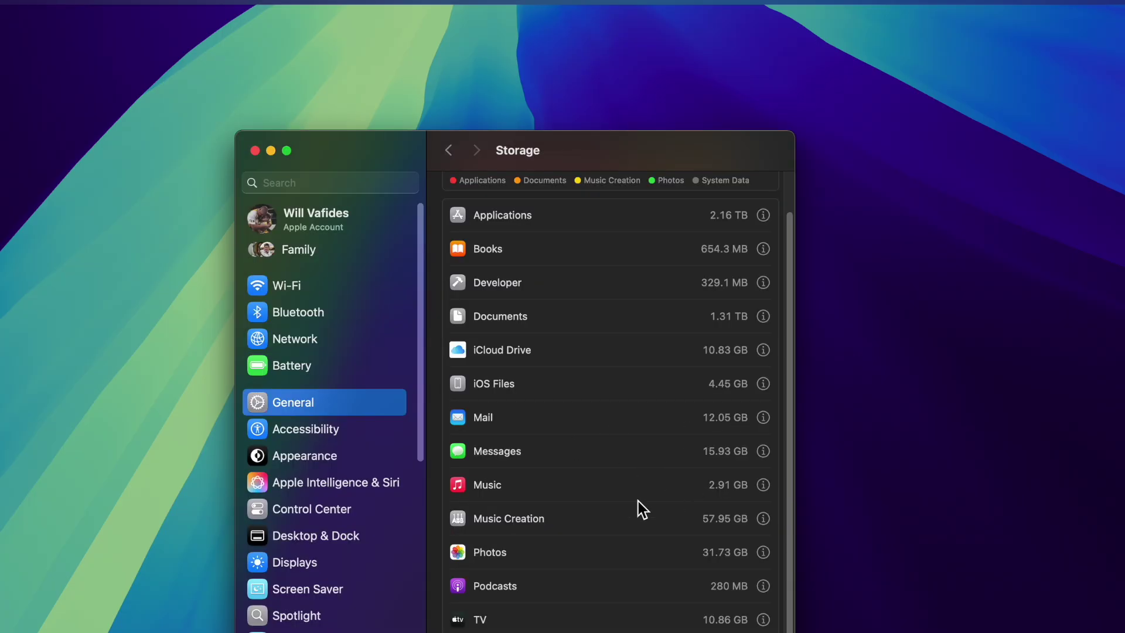
Check the storage details of Music Creation and Photos, closing each one
{"action": "left_click", "coordinate": [766, 521]}
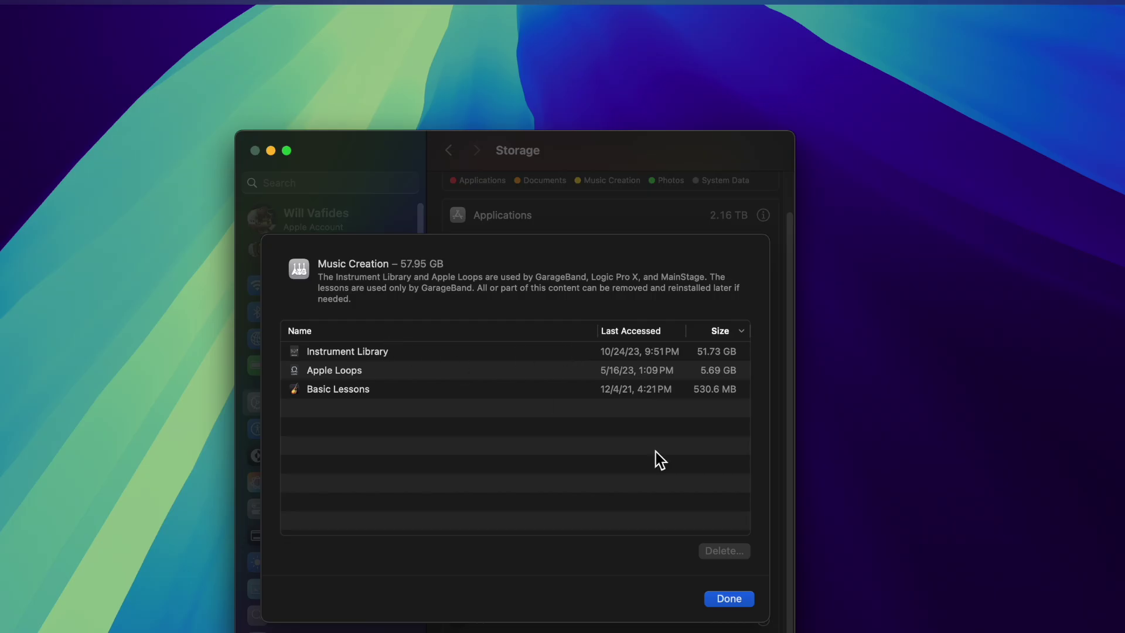
{"action": "left_click", "coordinate": [739, 600]}
{"action": "scroll", "coordinate": [750, 556], "scroll_direction": "down", "scroll_amount": 2}
{"action": "left_click", "coordinate": [762, 505]}
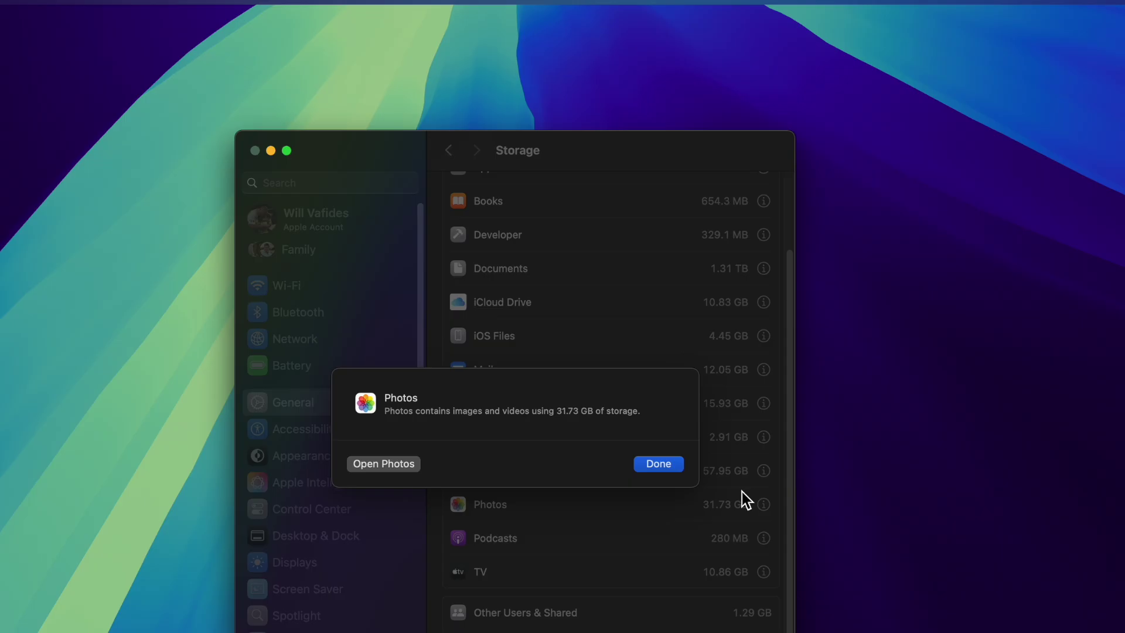
{"action": "left_click", "coordinate": [651, 471]}
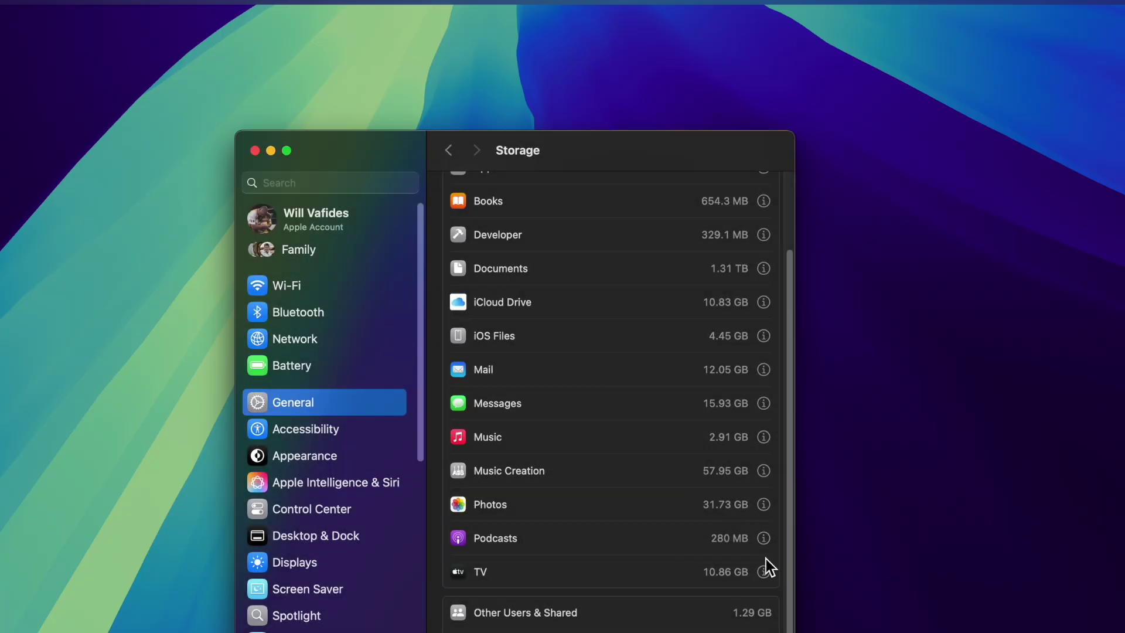
Check the TV storage details and open the TV app from them
{"action": "left_click", "coordinate": [768, 573]}
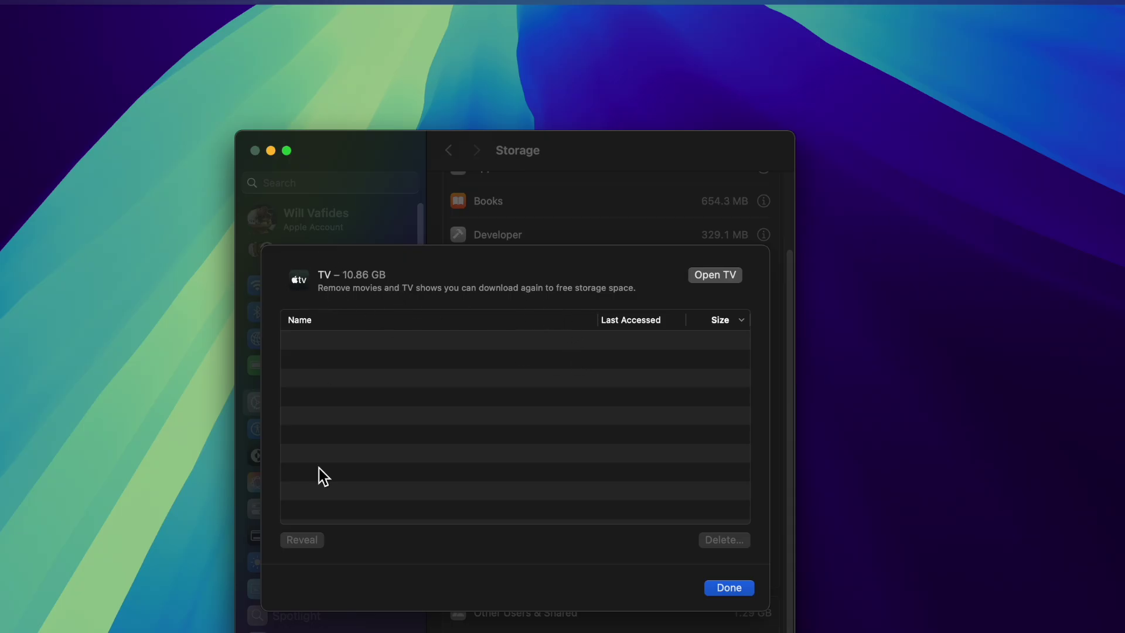
{"action": "left_click", "coordinate": [724, 277]}
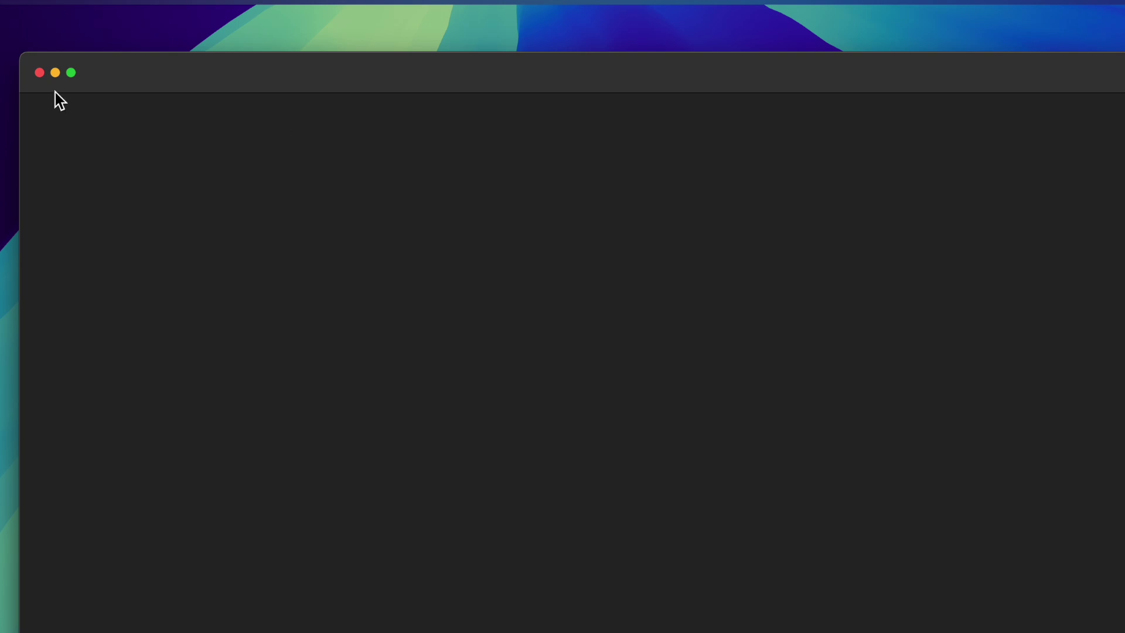
Close the blank TV window, reopen the TV app from the TV storage details and show the downloaded titles
{"action": "left_click", "coordinate": [39, 73]}
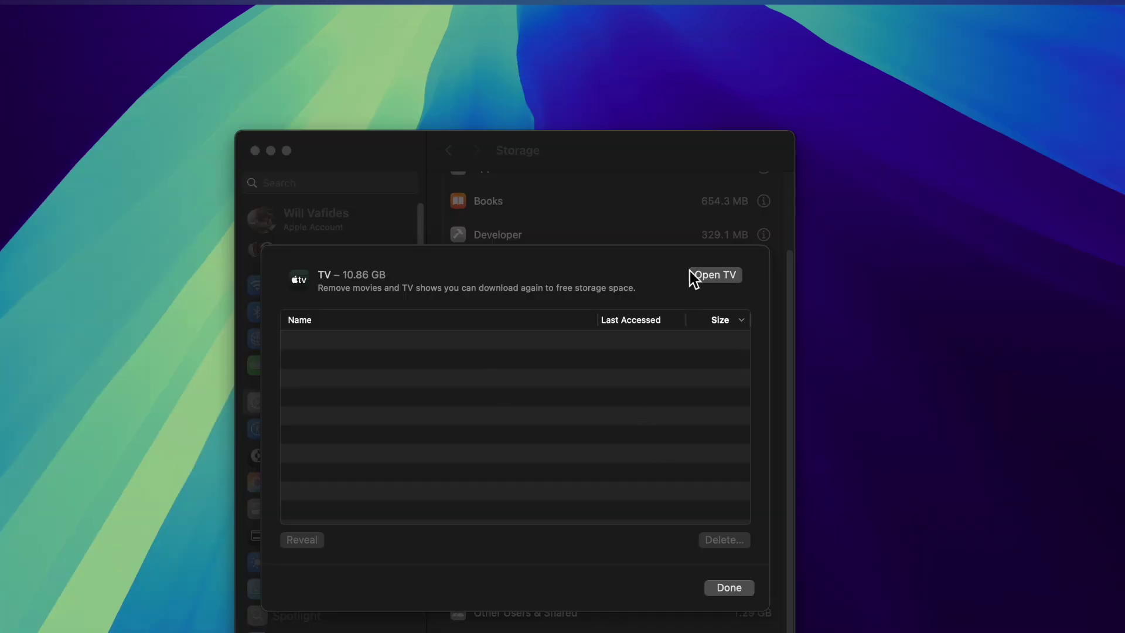
{"action": "left_click", "coordinate": [723, 276]}
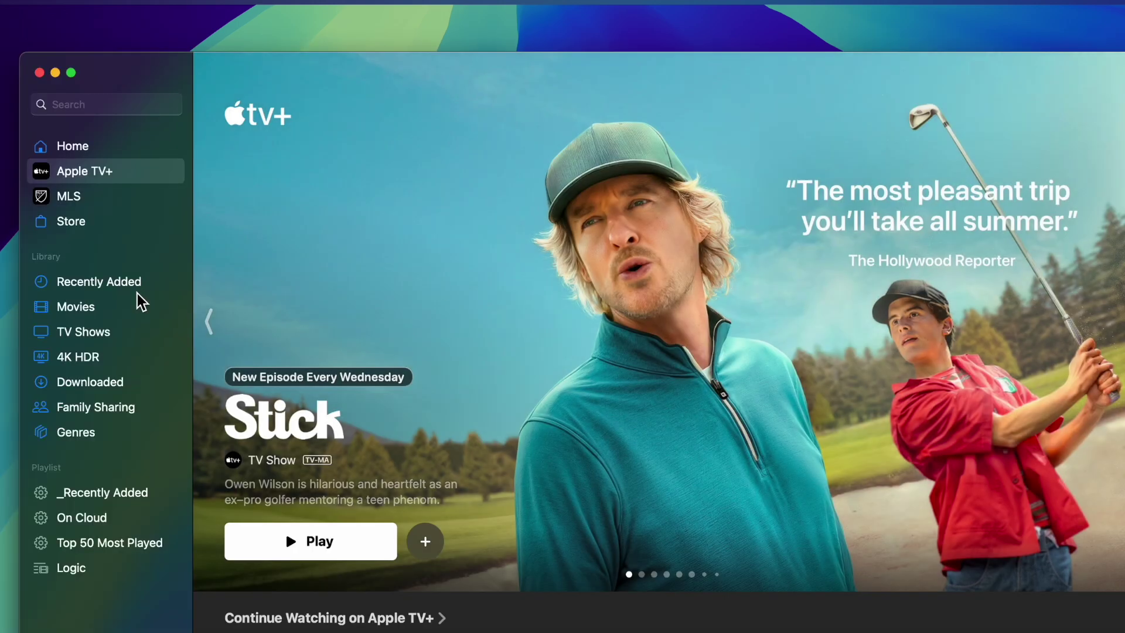
{"action": "left_click", "coordinate": [111, 306]}
{"action": "left_click", "coordinate": [97, 380]}
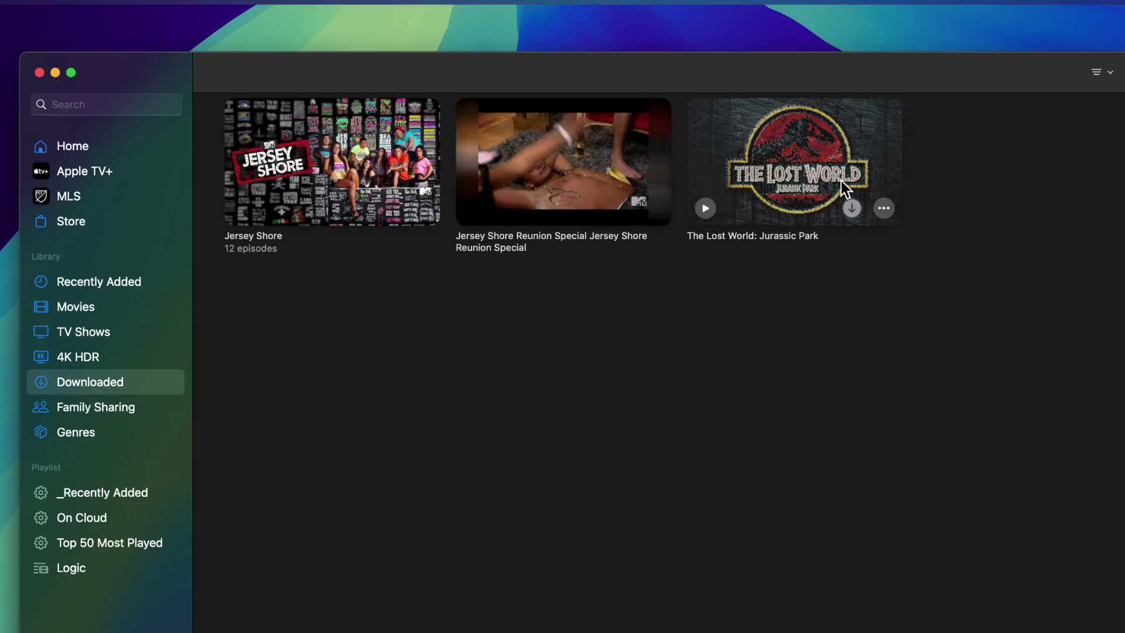
Return to the Storage window and close the TV storage details
{"action": "mouse_move", "coordinate": [817, 175]}
{"action": "key", "text": "ctrl+Up"}
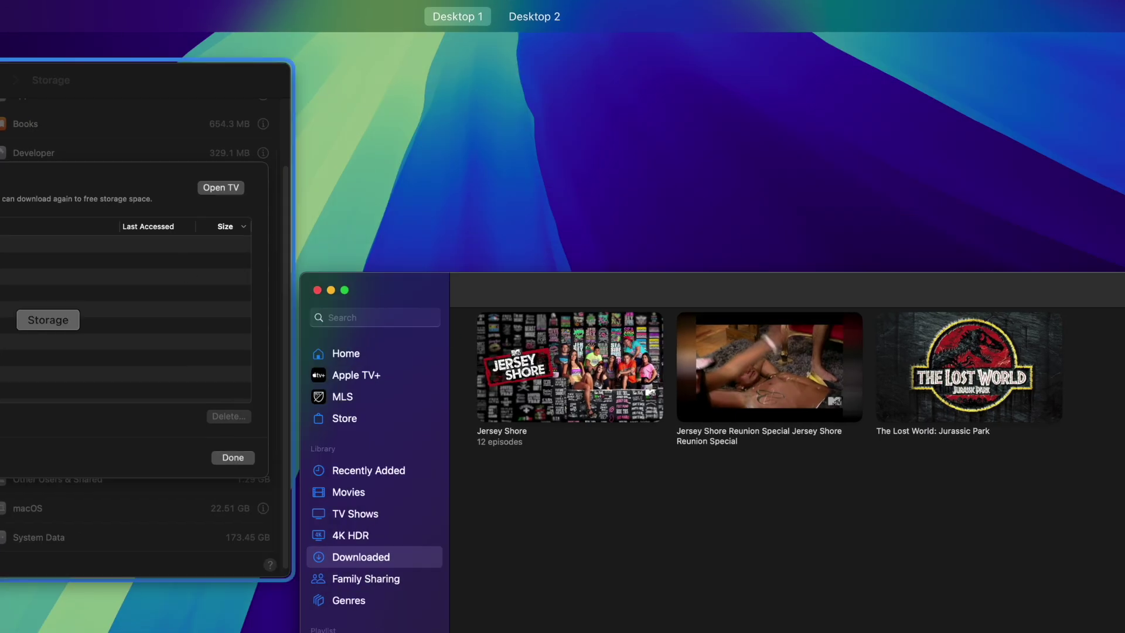
{"action": "left_click", "coordinate": [176, 328]}
{"action": "left_click", "coordinate": [726, 588]}
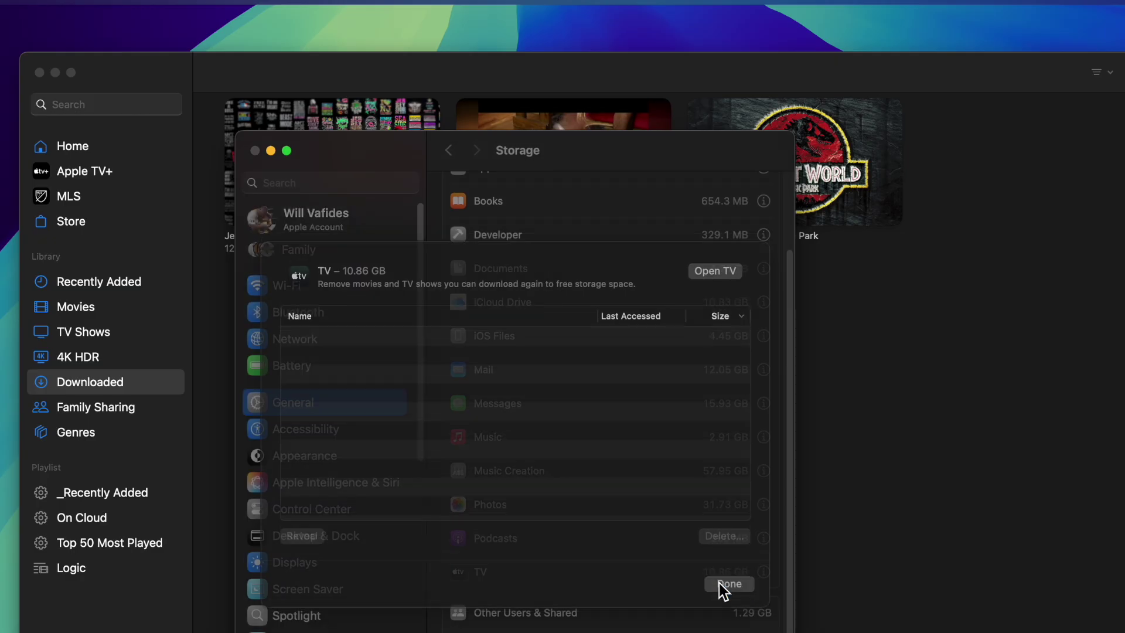
Delete The Lost World: Jurassic Park from the TV library and move its file to the Trash
{"action": "left_click", "coordinate": [881, 316]}
{"action": "left_click", "coordinate": [884, 208]}
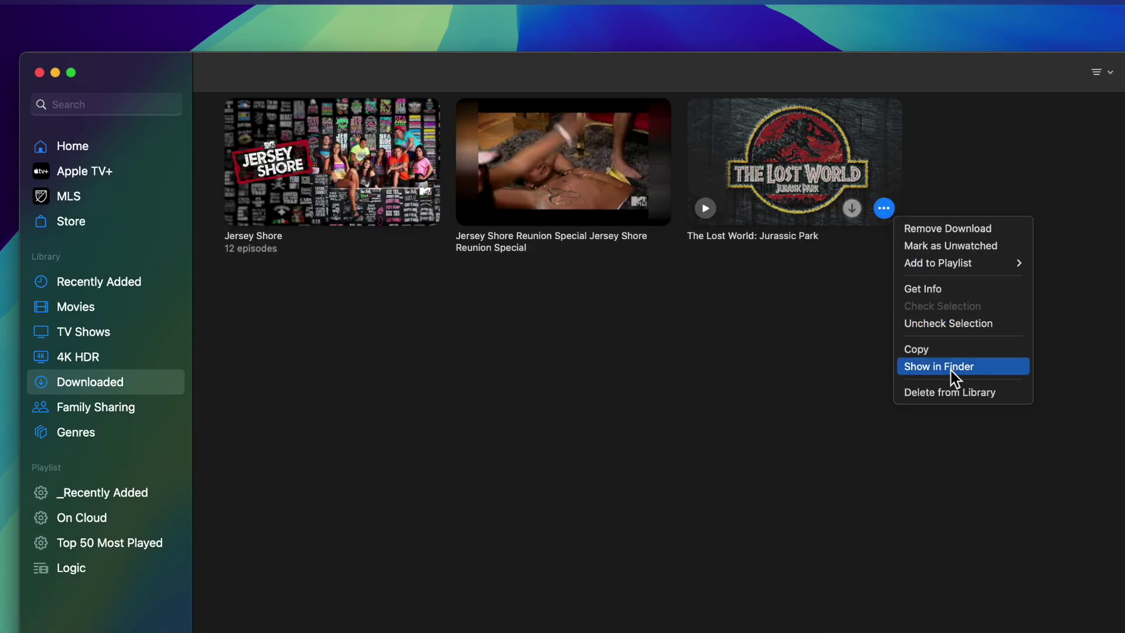
{"action": "left_click", "coordinate": [947, 392]}
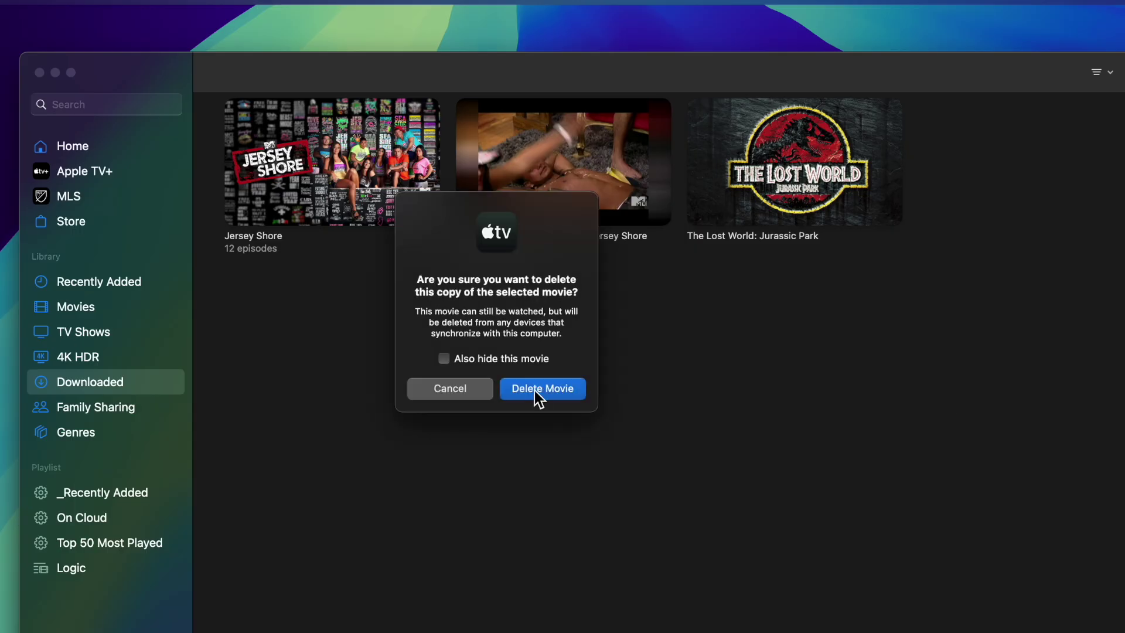
{"action": "left_click", "coordinate": [538, 394]}
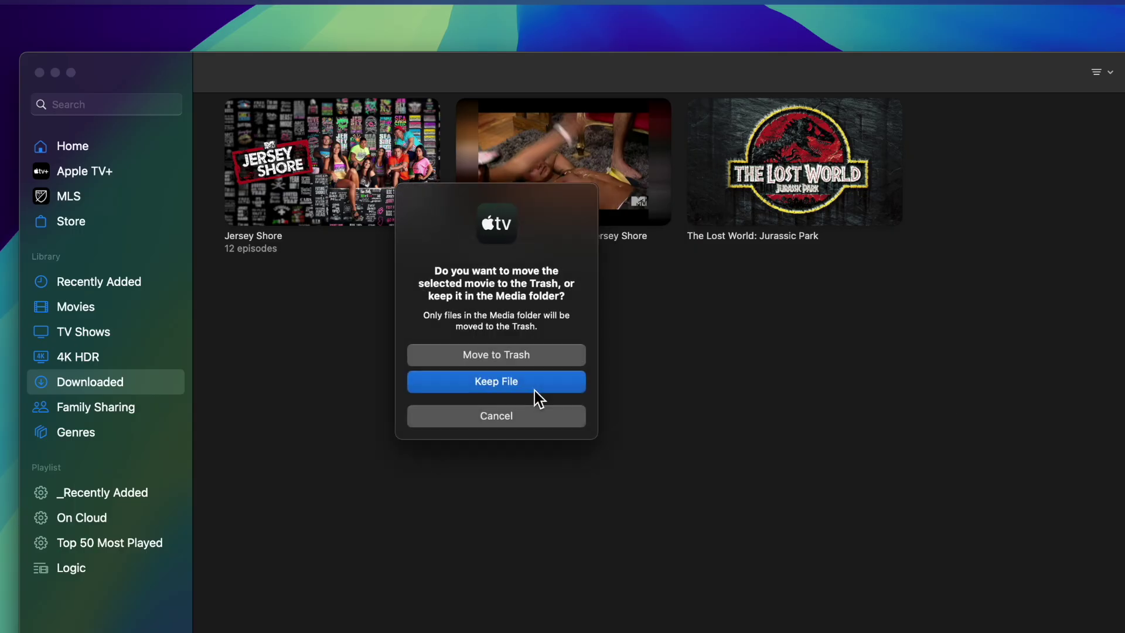
{"action": "left_click", "coordinate": [522, 358]}
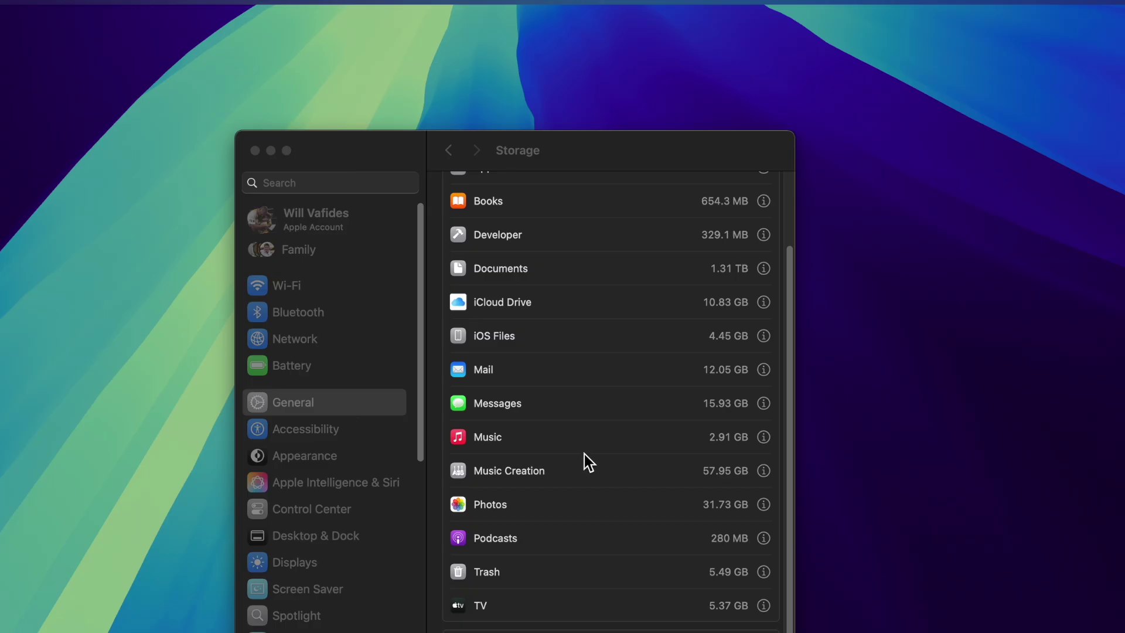
Review the storage categories and the Macintosh HD usage in Storage, and close the settings window
{"action": "left_click", "coordinate": [671, 542]}
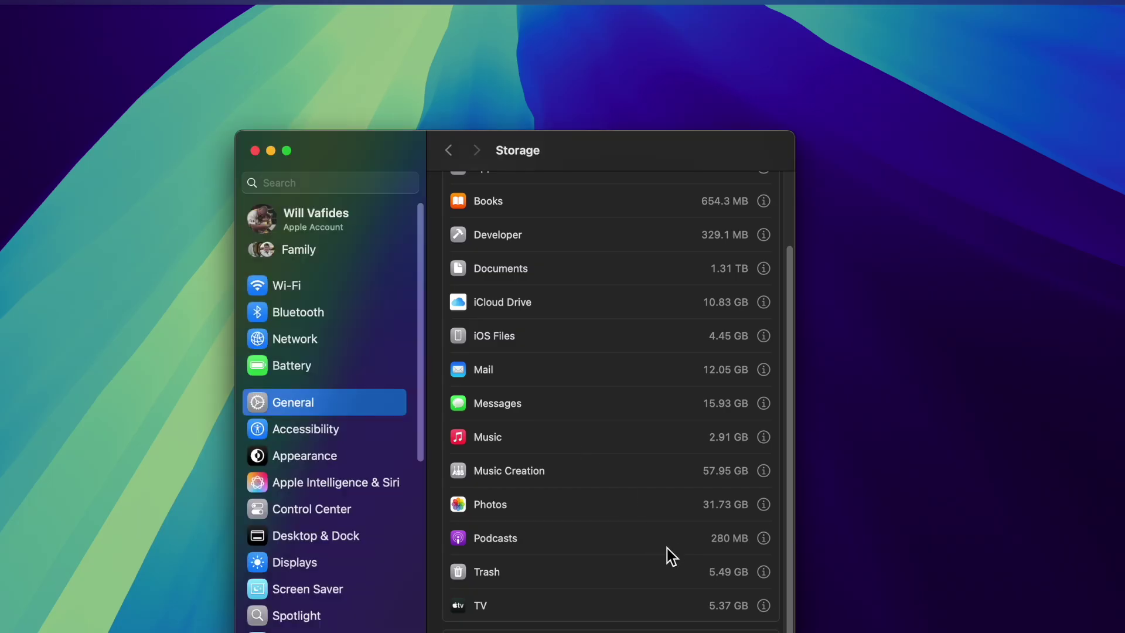
{"action": "scroll", "coordinate": [773, 618], "scroll_direction": "down", "scroll_amount": 2}
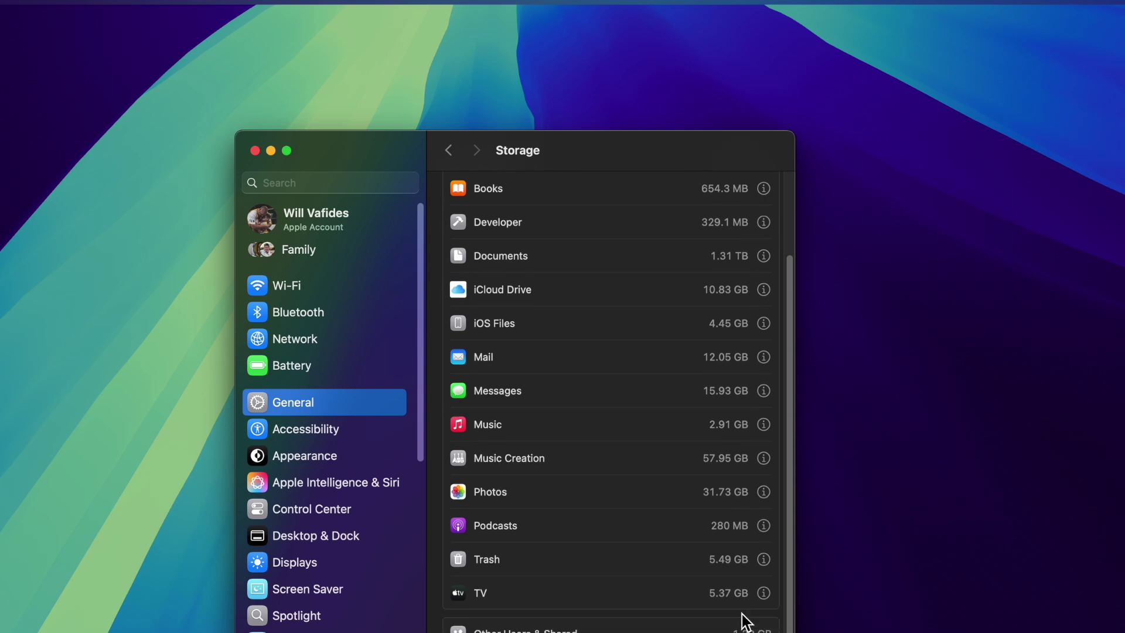
{"action": "scroll", "coordinate": [742, 613], "scroll_direction": "up", "scroll_amount": 5}
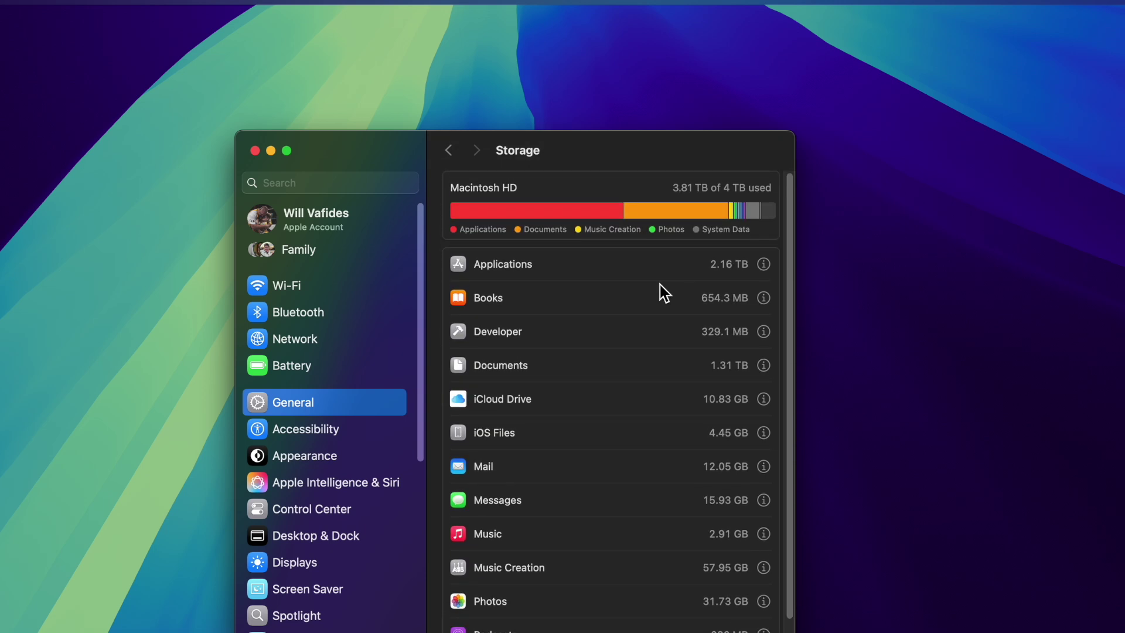
{"action": "left_click", "coordinate": [255, 151]}
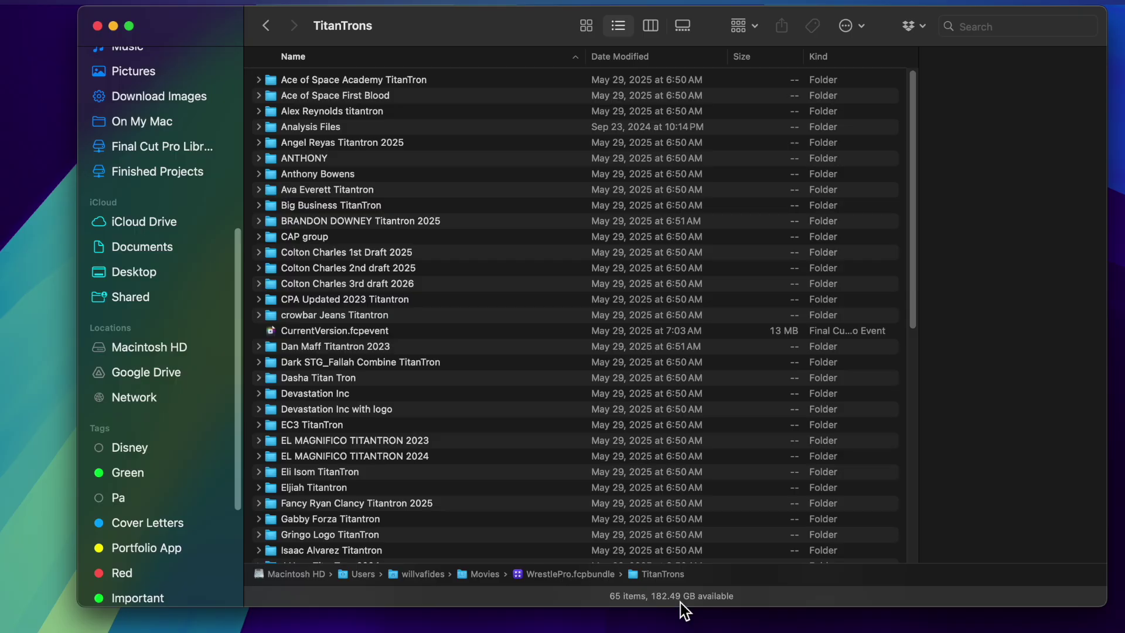
Hide the path bar of the TitanTrons Finder window and show it again
{"action": "left_click", "coordinate": [141, 8]}
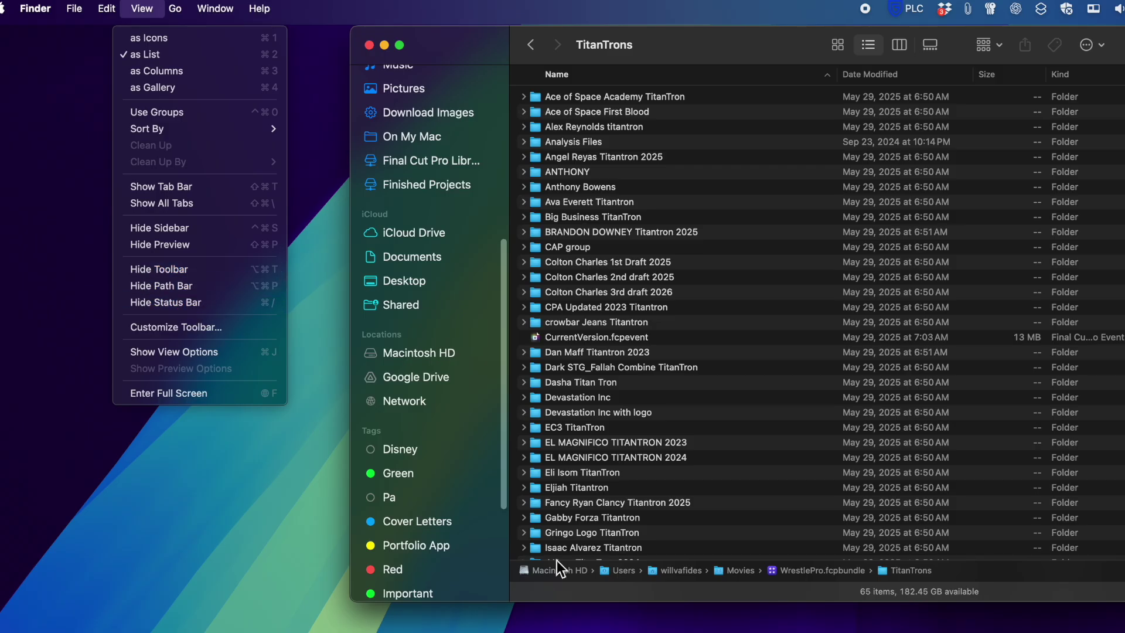
{"action": "left_click", "coordinate": [557, 582]}
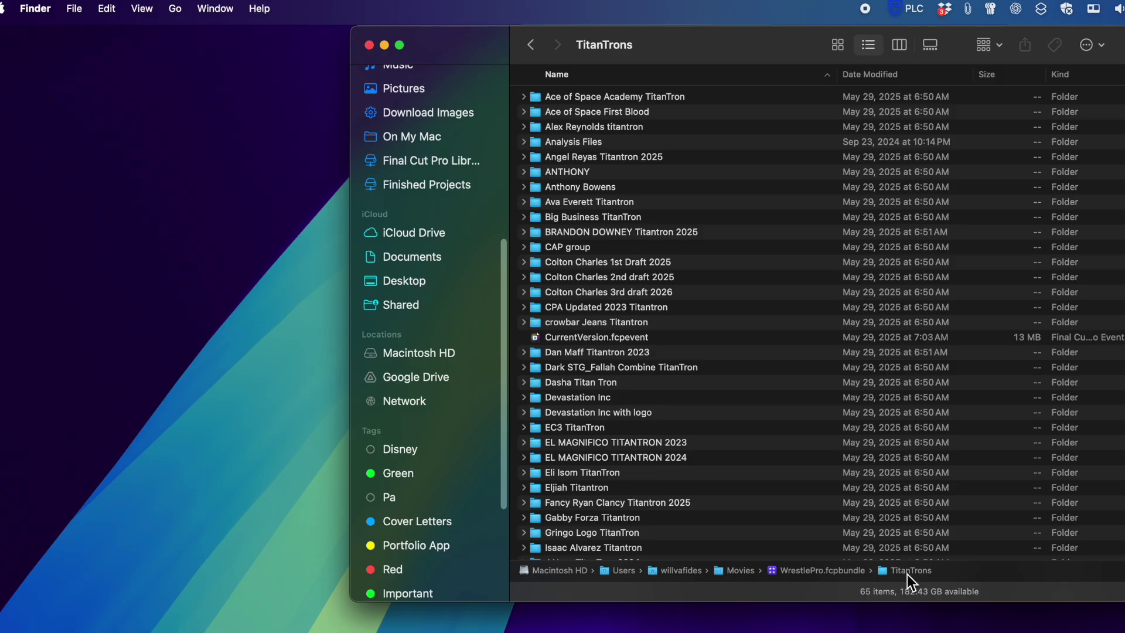
{"action": "left_click", "coordinate": [142, 8]}
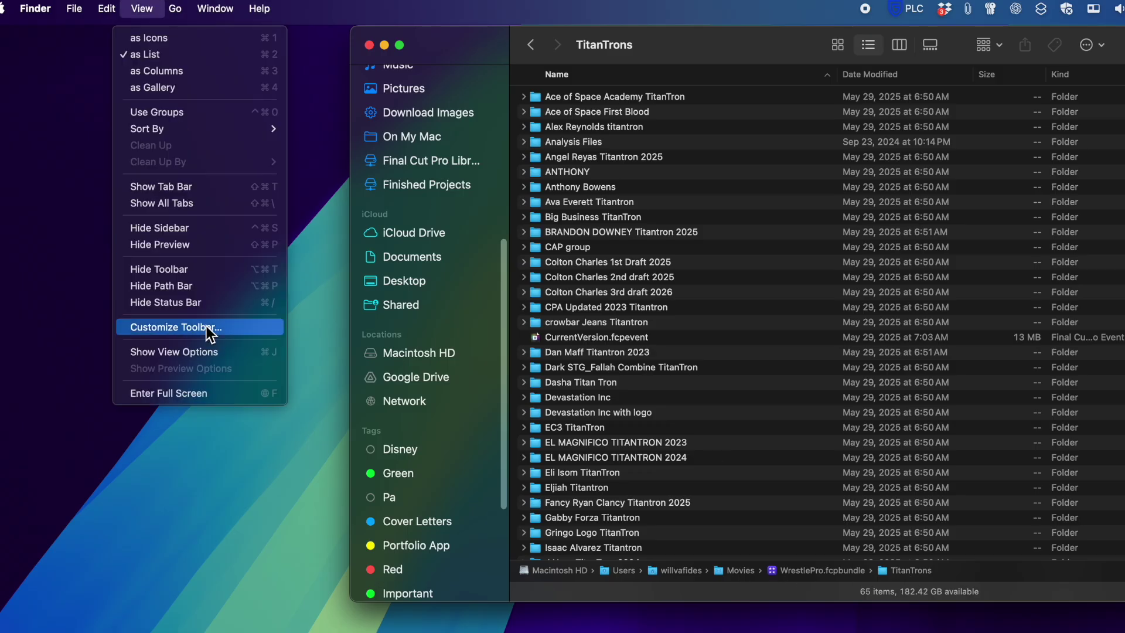
{"action": "left_click", "coordinate": [196, 289]}
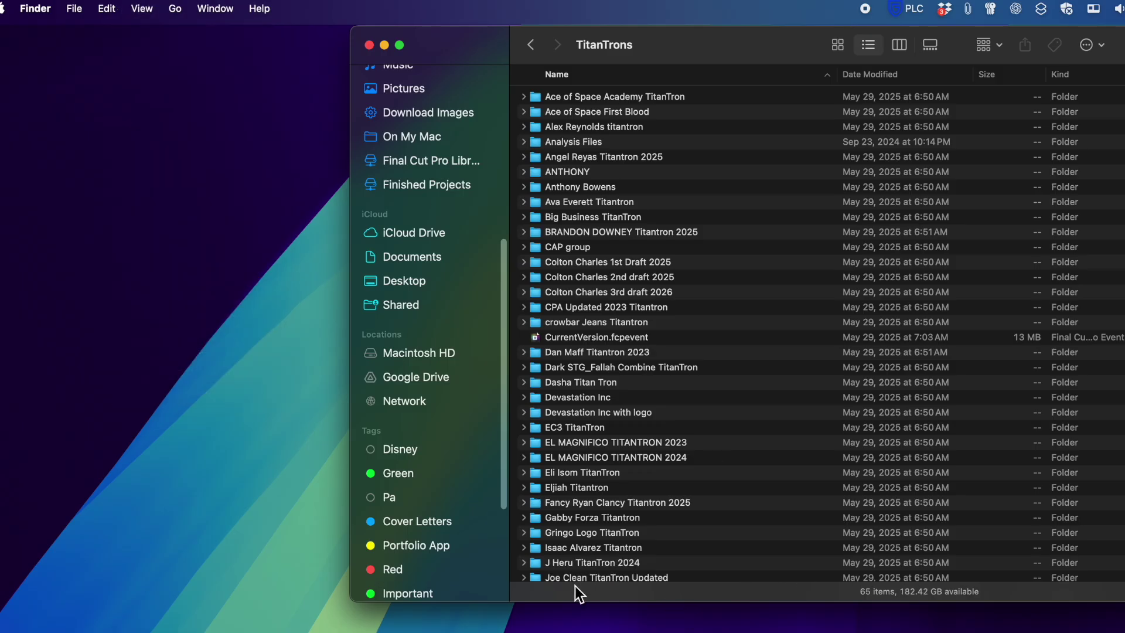
{"action": "scroll", "coordinate": [823, 576], "scroll_direction": "down", "scroll_amount": 3}
{"action": "scroll", "coordinate": [824, 575], "scroll_direction": "up", "scroll_amount": 1}
{"action": "left_click", "coordinate": [141, 8]}
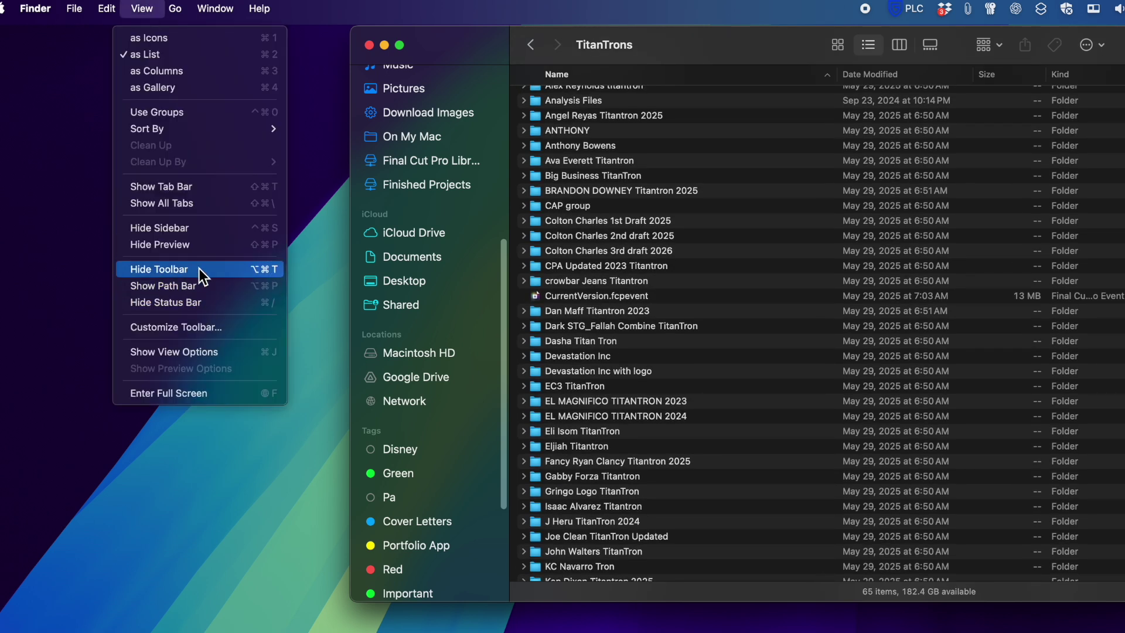
{"action": "left_click", "coordinate": [191, 283]}
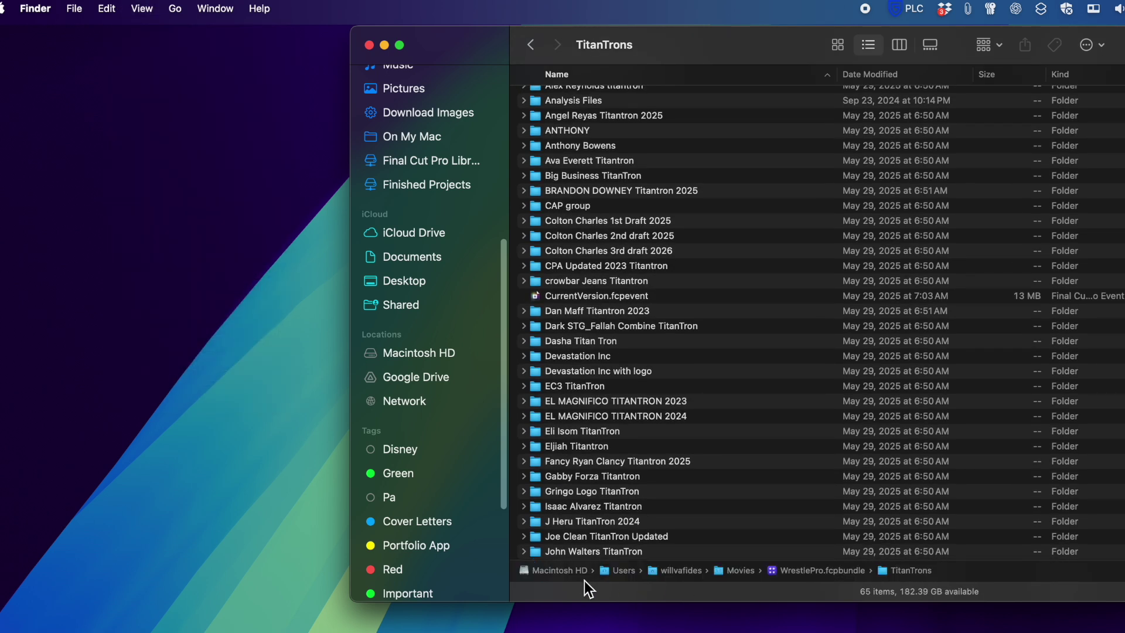
Hide the status bar of the TitanTrons Finder window and show it again
{"action": "left_click", "coordinate": [142, 9]}
{"action": "left_click", "coordinate": [171, 304]}
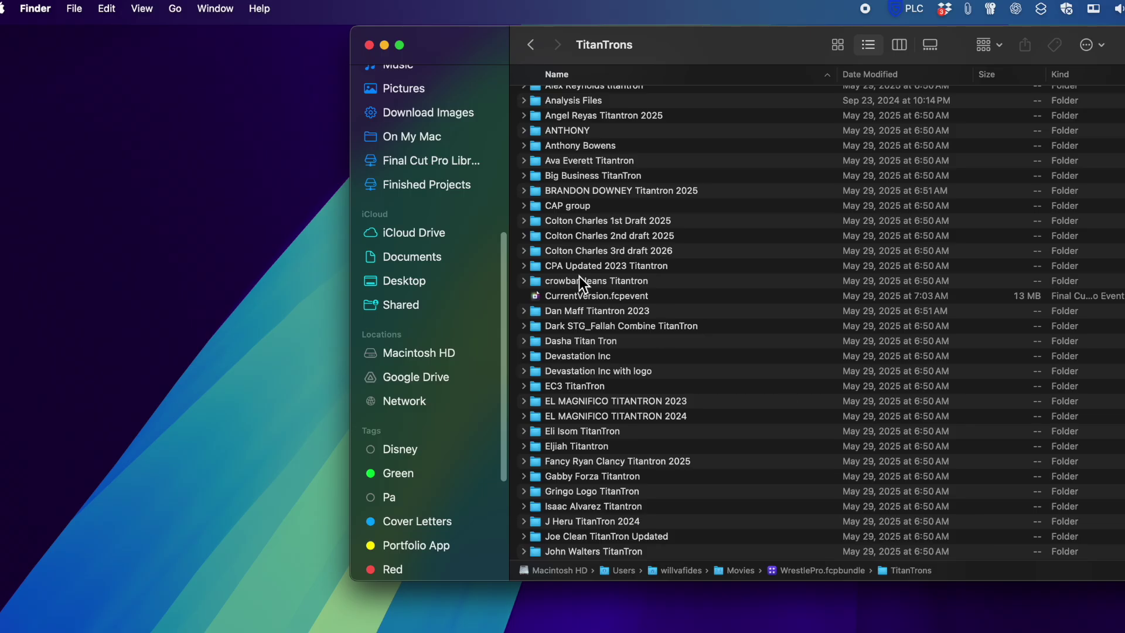
{"action": "left_click", "coordinate": [141, 8]}
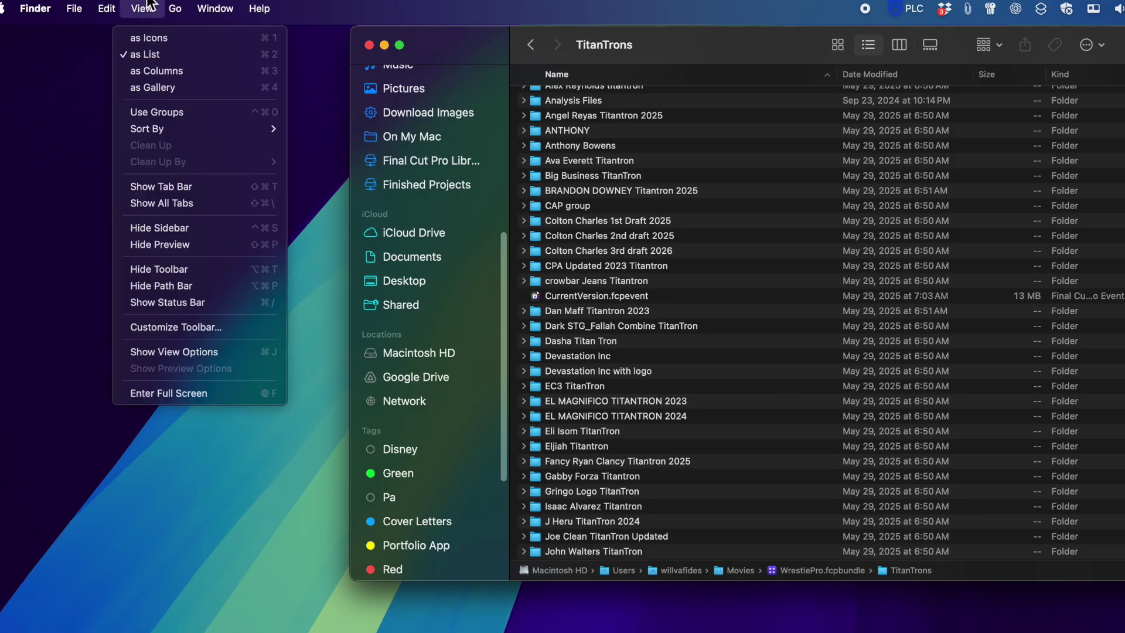
{"action": "left_click", "coordinate": [184, 302]}
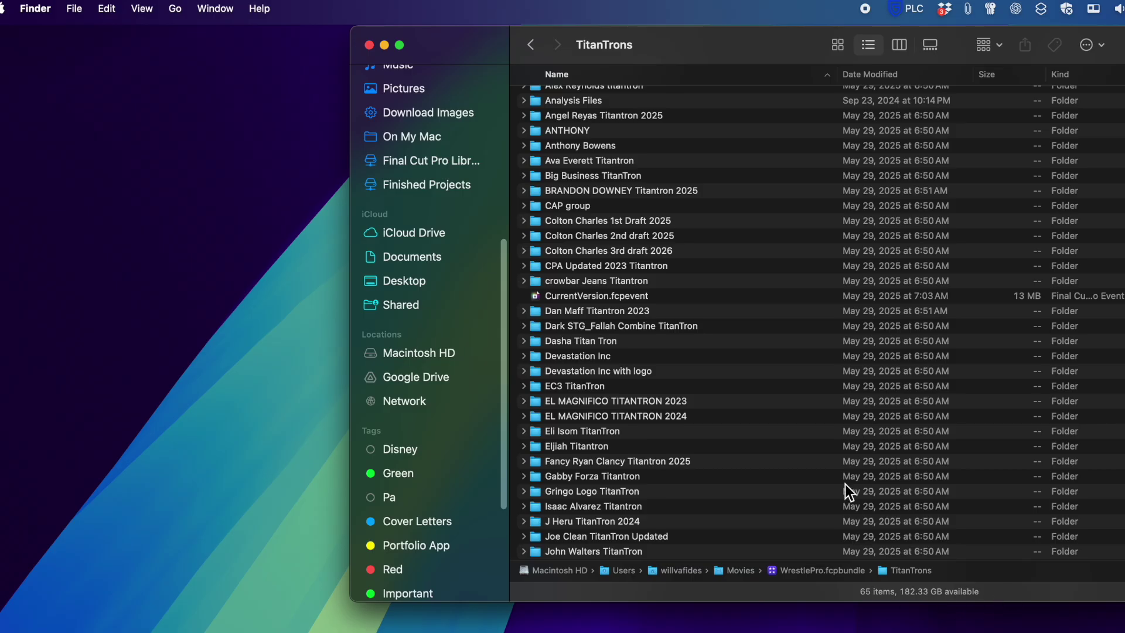
Open the Resume folder in iCloud Documents and select the resume PDF modified May 12, 2025 to check the available iCloud space
{"action": "scroll", "coordinate": [845, 484], "scroll_direction": "up", "scroll_amount": 2}
{"action": "left_click", "coordinate": [426, 263]}
{"action": "left_click", "coordinate": [624, 308]}
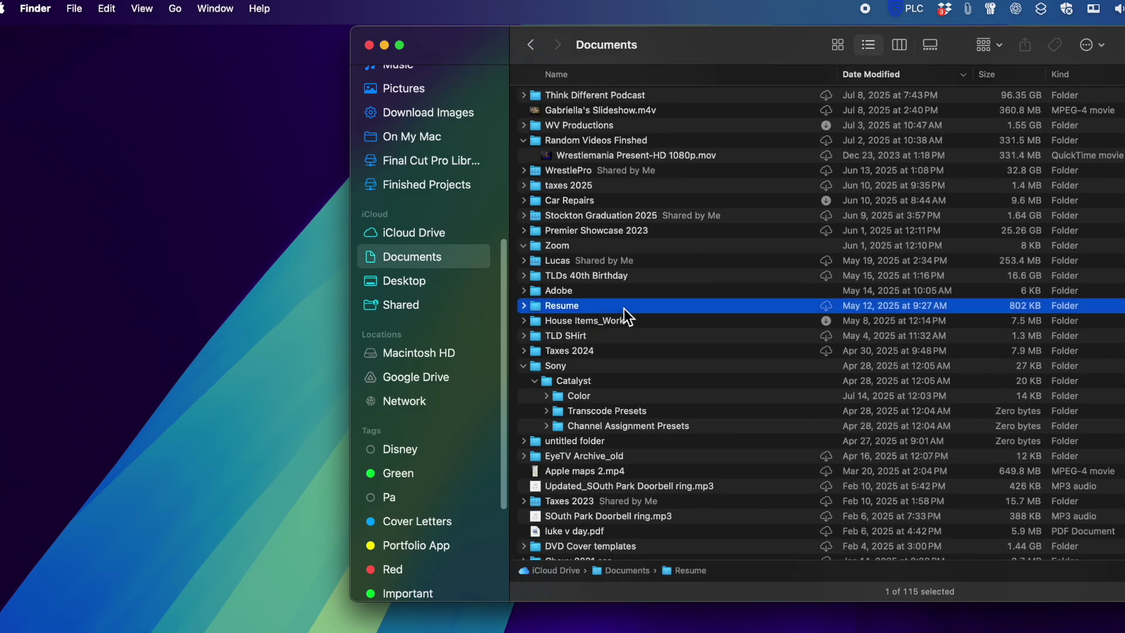
{"action": "double_click", "coordinate": [557, 306]}
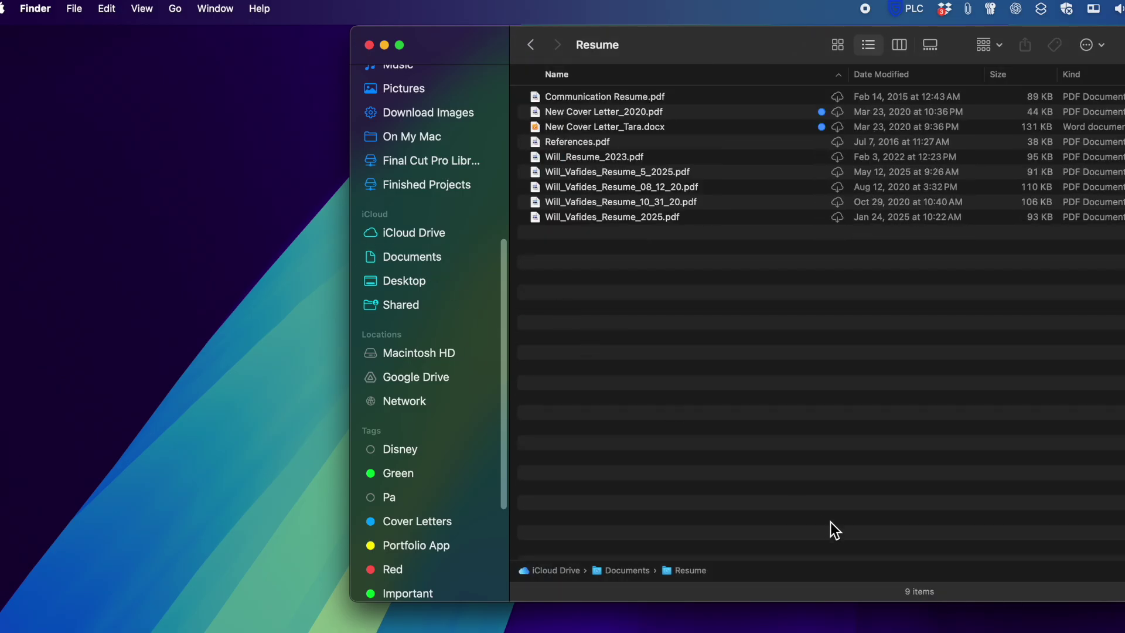
{"action": "left_click", "coordinate": [612, 174]}
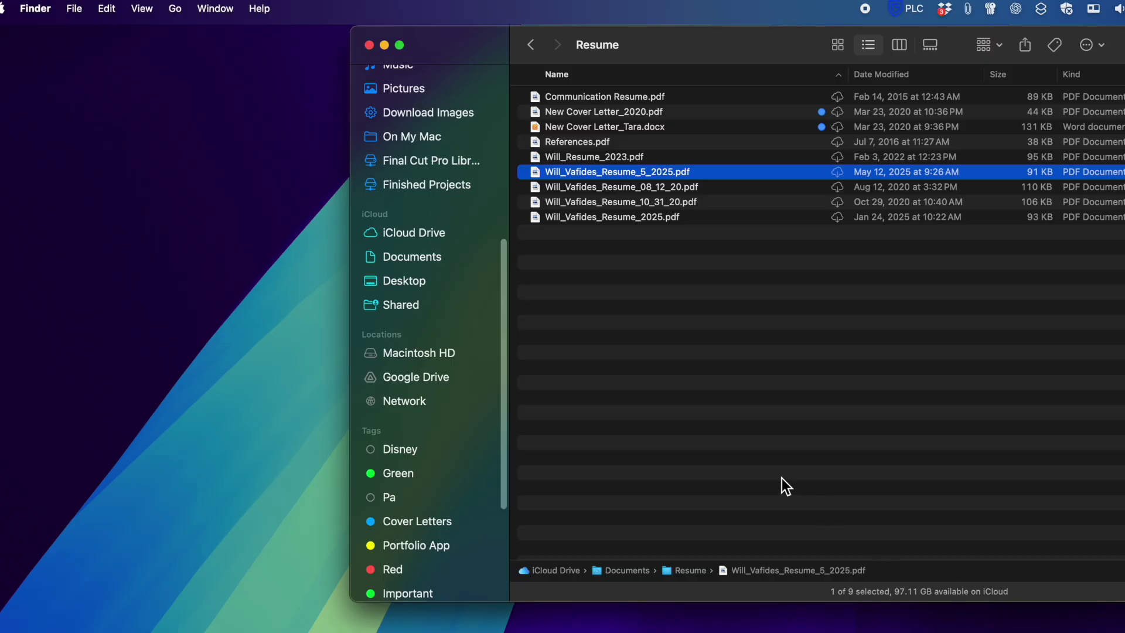
Close the Finder window and turn on item info for the desktop icons in the desktop view options
{"action": "left_click", "coordinate": [368, 44]}
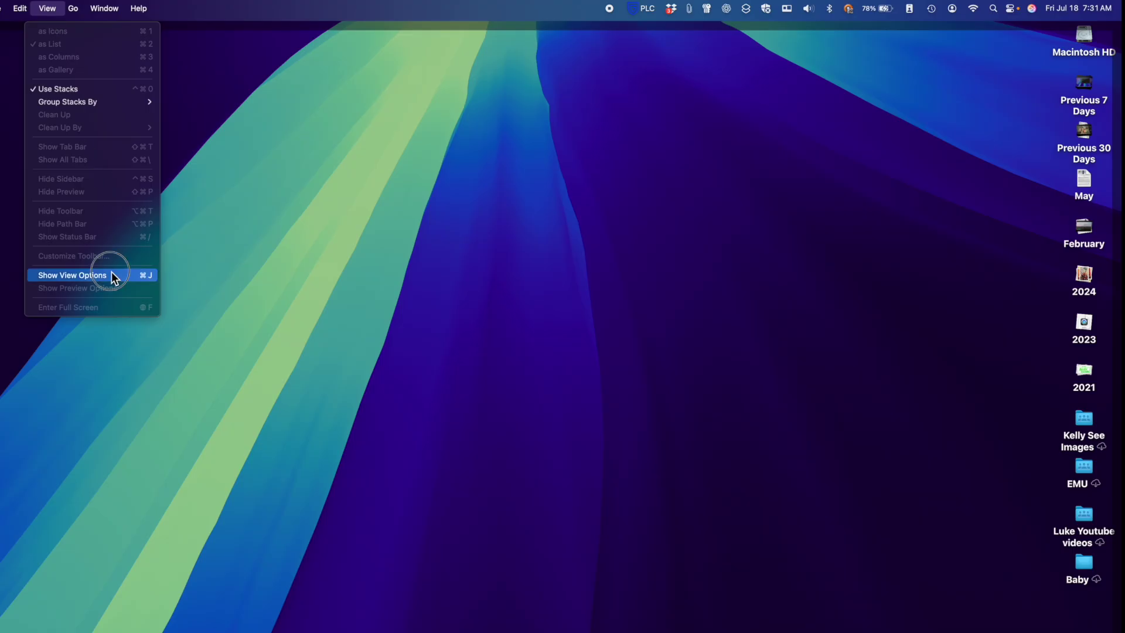
{"action": "left_click", "coordinate": [112, 271]}
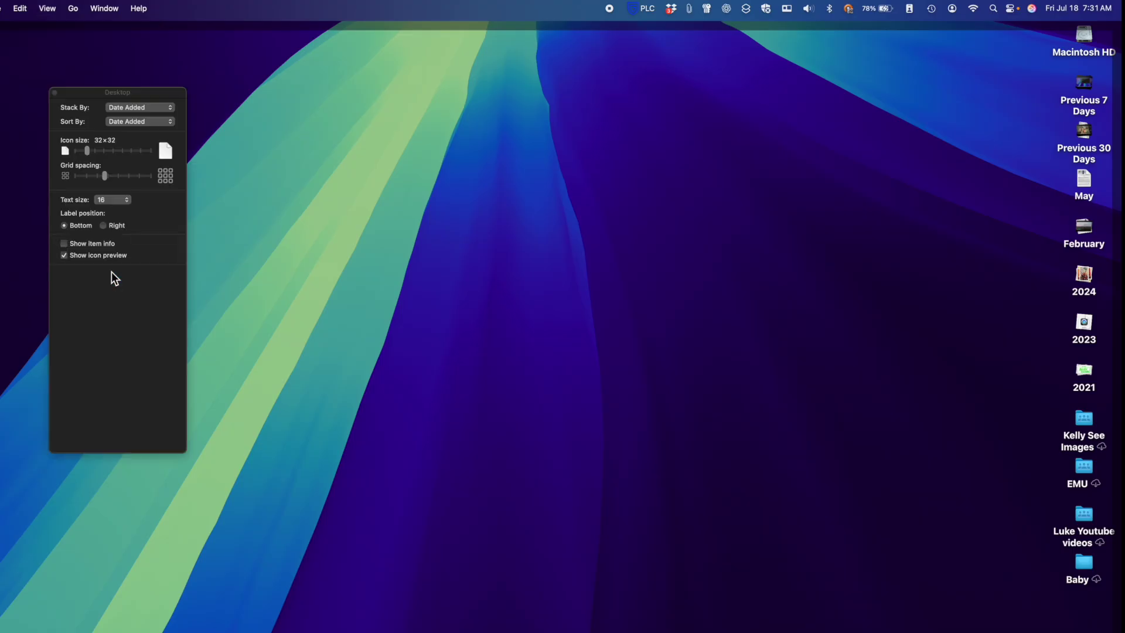
{"action": "left_click", "coordinate": [65, 245]}
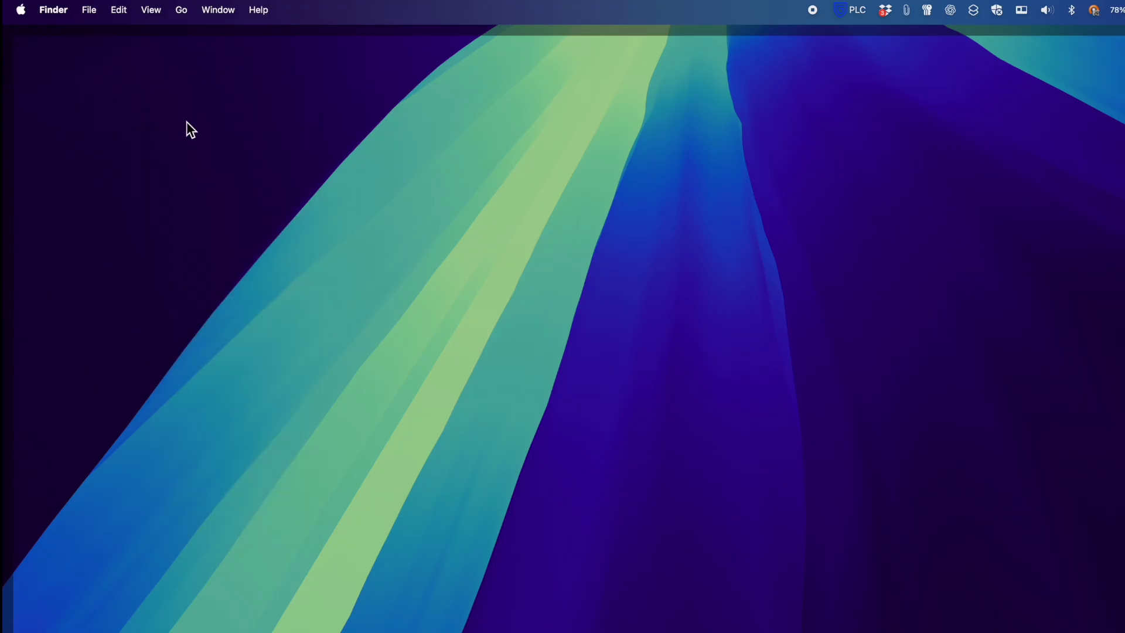
Open the general Finder settings and turn the display of hard disks on the desktop off and on again
{"action": "left_click", "coordinate": [53, 10]}
{"action": "left_click", "coordinate": [71, 61]}
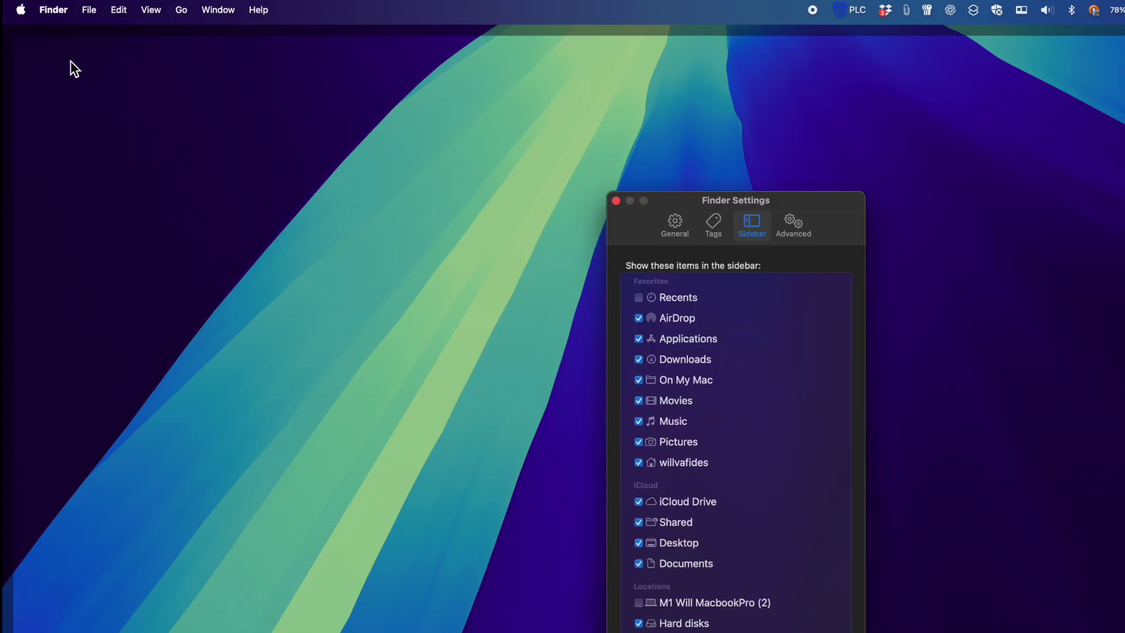
{"action": "left_click", "coordinate": [674, 227]}
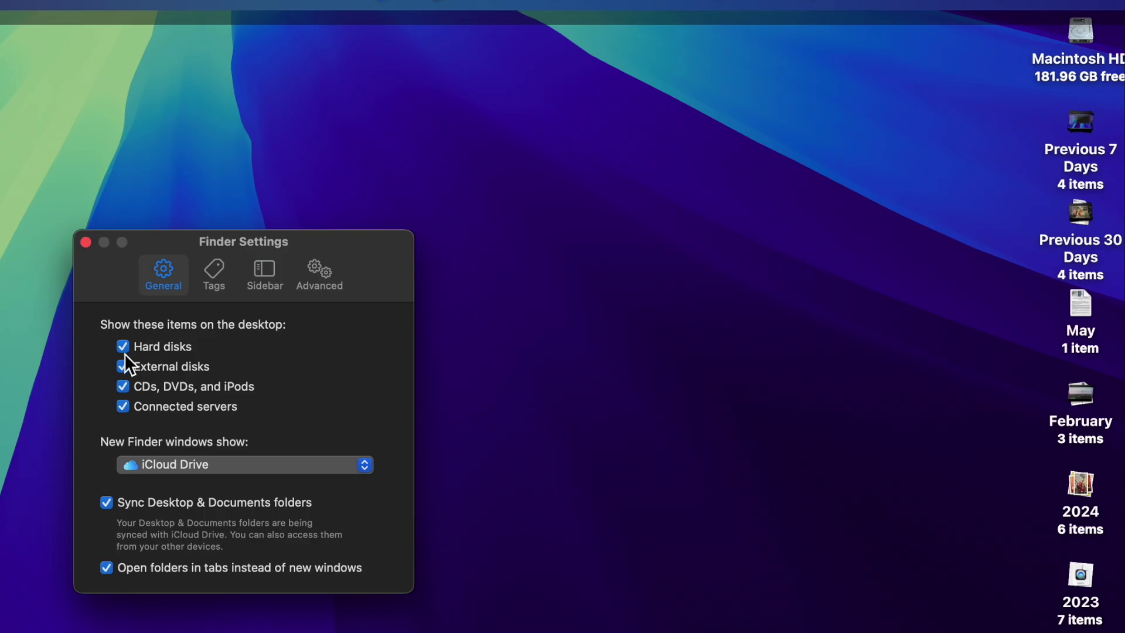
{"action": "left_click", "coordinate": [123, 347]}
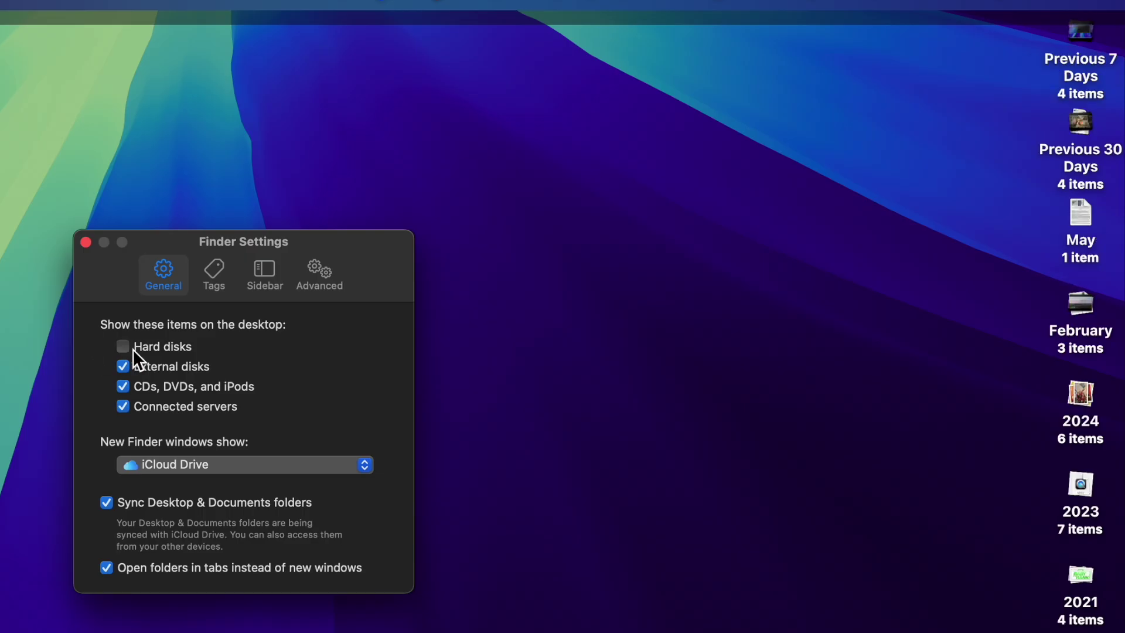
{"action": "left_click", "coordinate": [123, 346]}
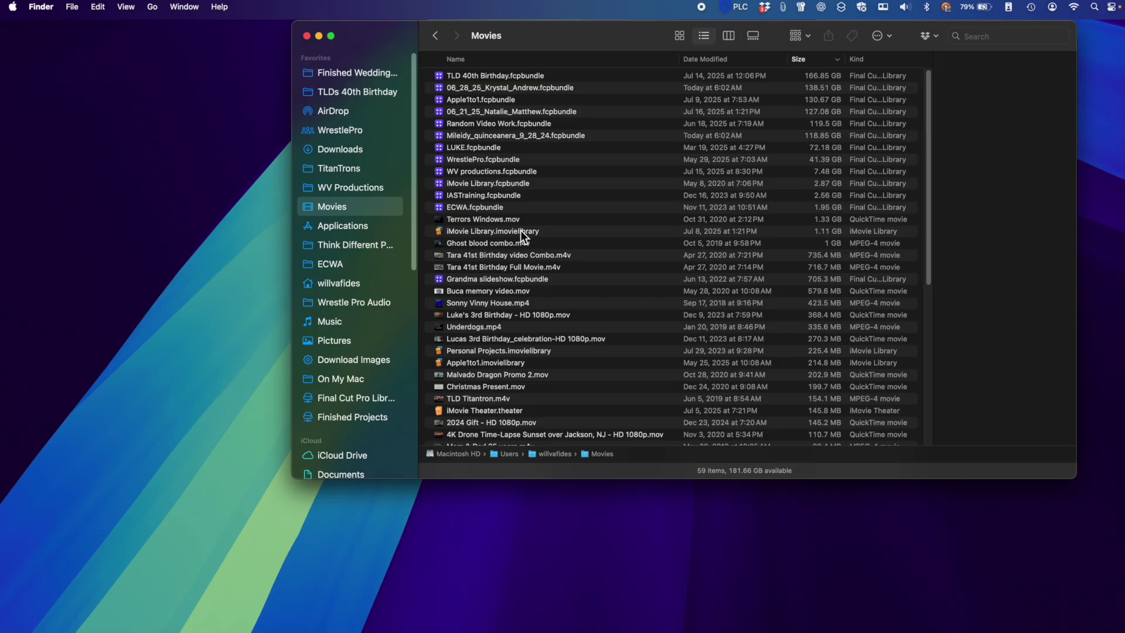
Check the details of the quinceanera and WrestlePro Final Cut libraries in Movies, and return to the Applications folder
{"action": "left_click", "coordinate": [475, 136]}
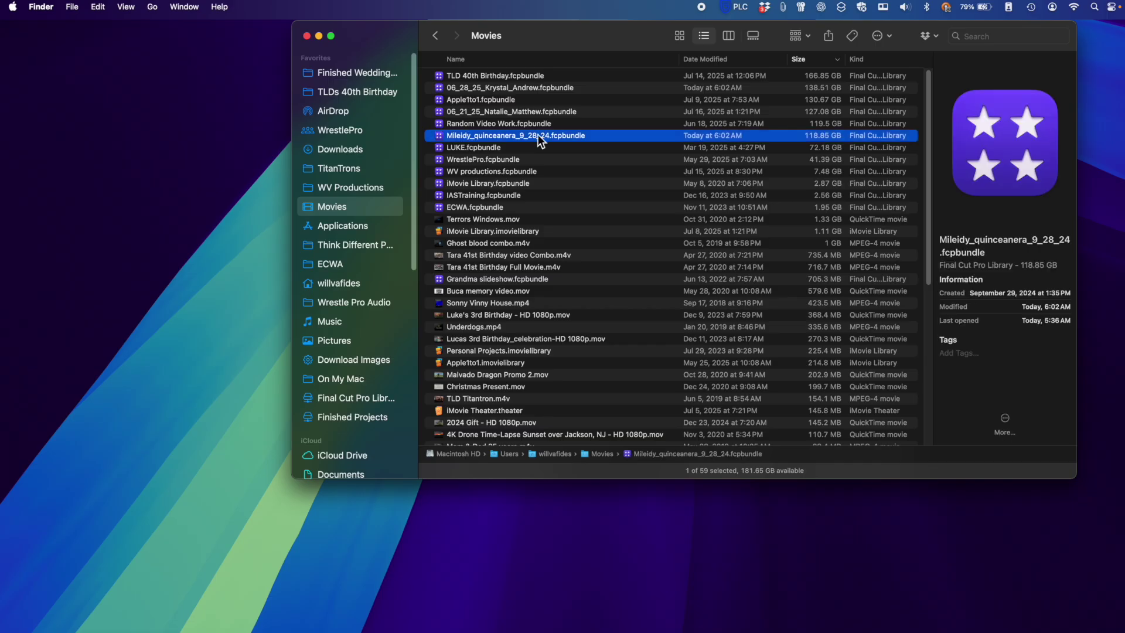
{"action": "left_click", "coordinate": [555, 159]}
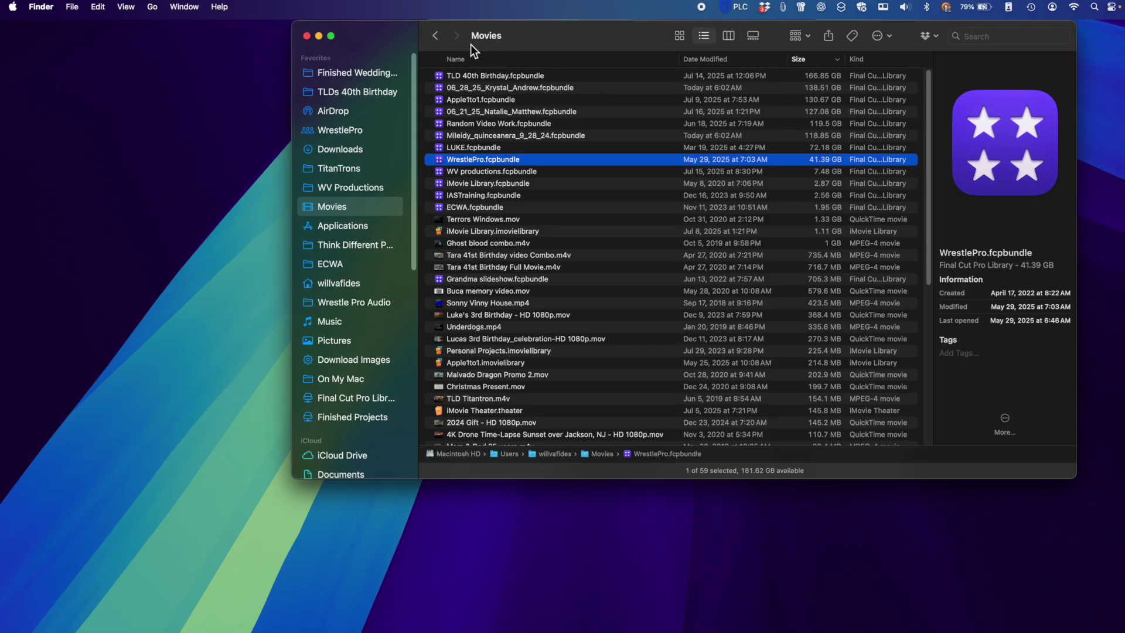
{"action": "left_click", "coordinate": [434, 36]}
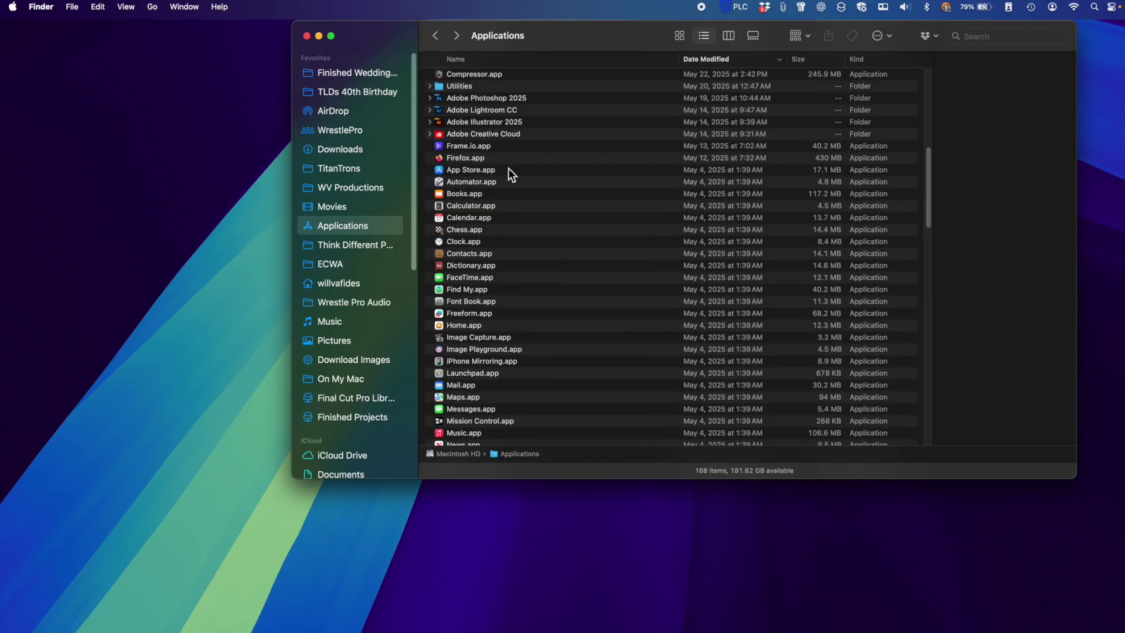
Open the Movies folder, check its total size in its info window and close that window
{"action": "left_click", "coordinate": [333, 208]}
{"action": "key", "text": "super+i"}
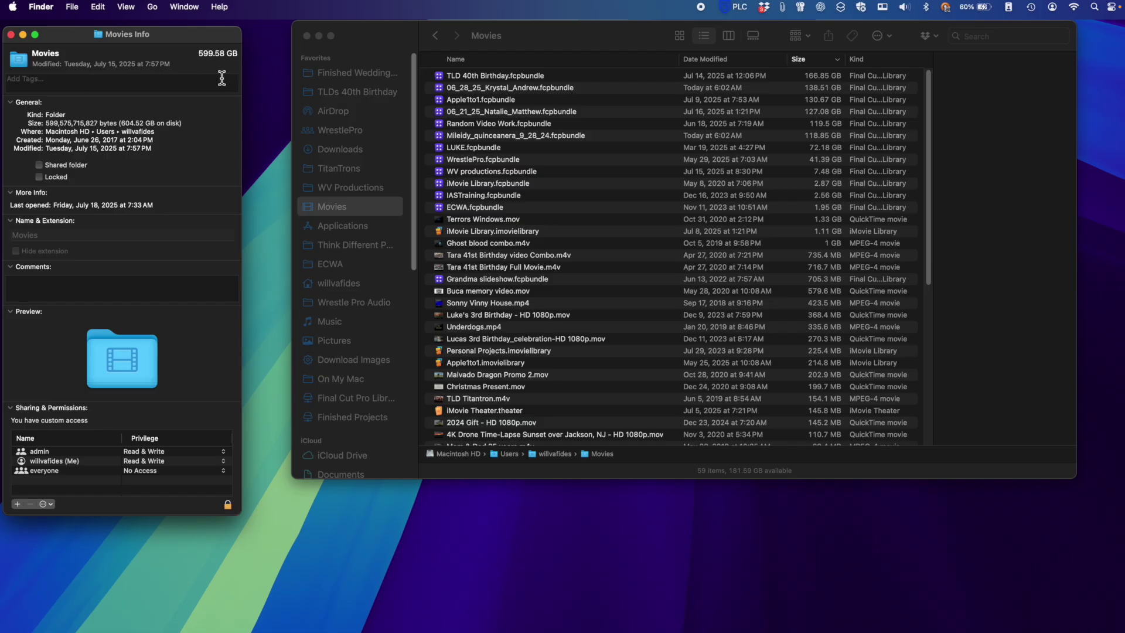
{"action": "left_click_drag", "start_coordinate": [177, 32], "coordinate": [232, 27]}
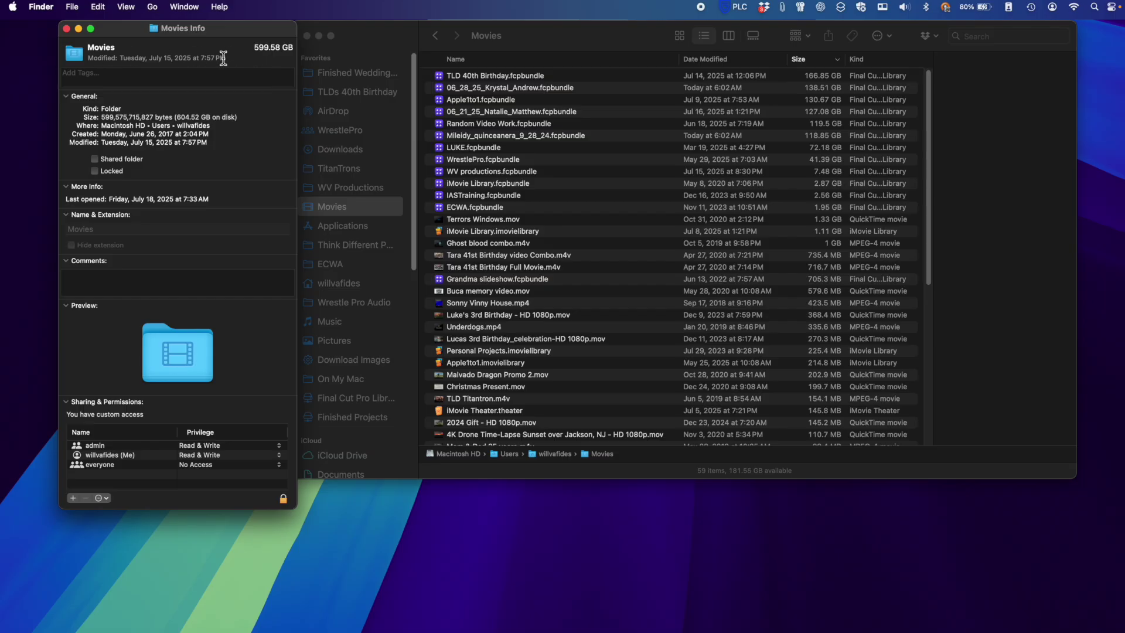
{"action": "left_click", "coordinate": [67, 28]}
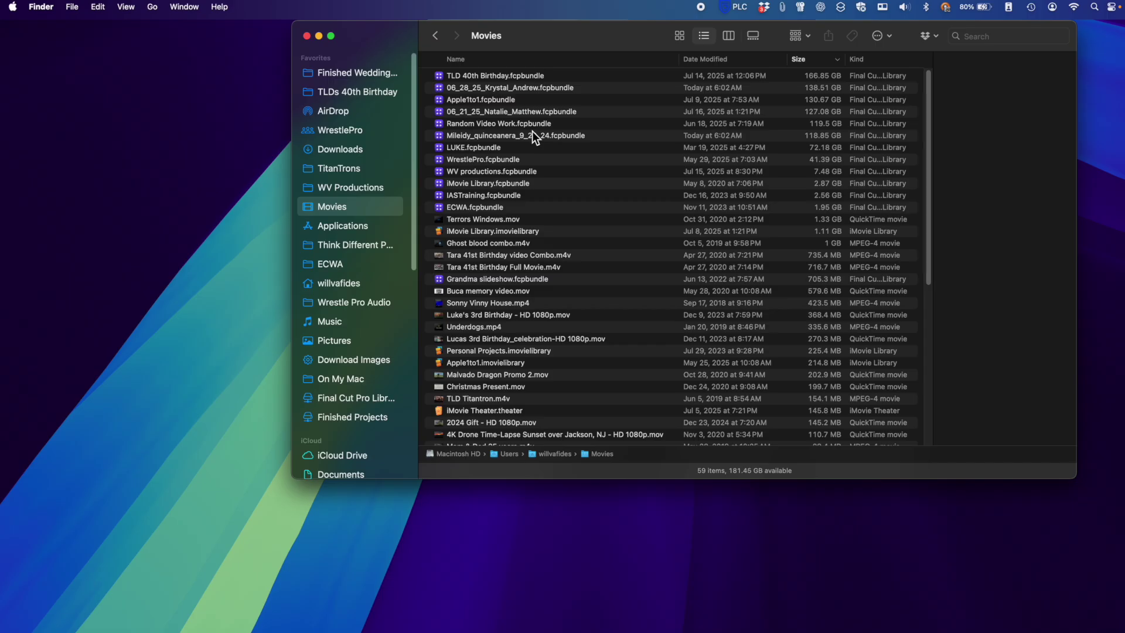
Check the details of the 06_21_25 wedding library and the Random Video Work library, and close the Finder window
{"action": "left_click", "coordinate": [466, 110]}
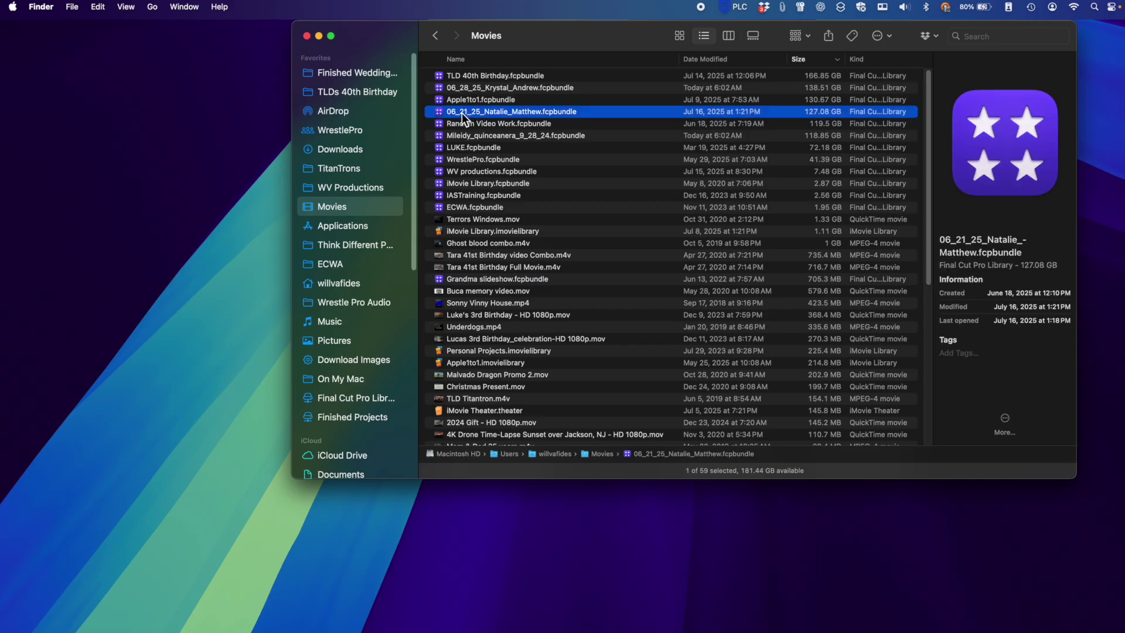
{"action": "left_click", "coordinate": [497, 125]}
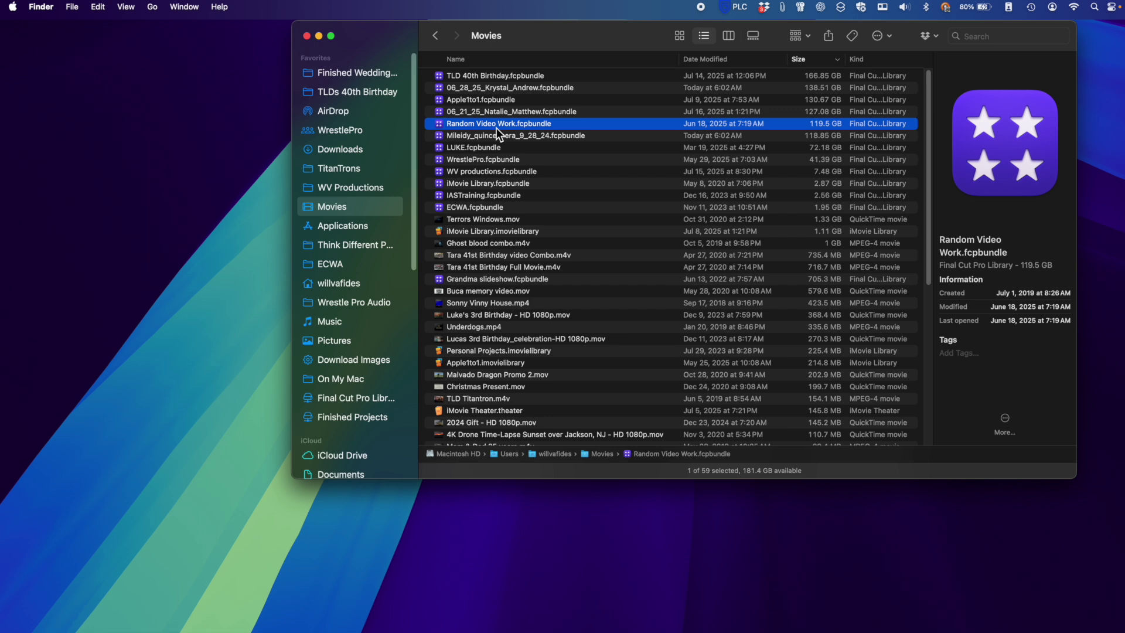
{"action": "left_click", "coordinate": [306, 36]}
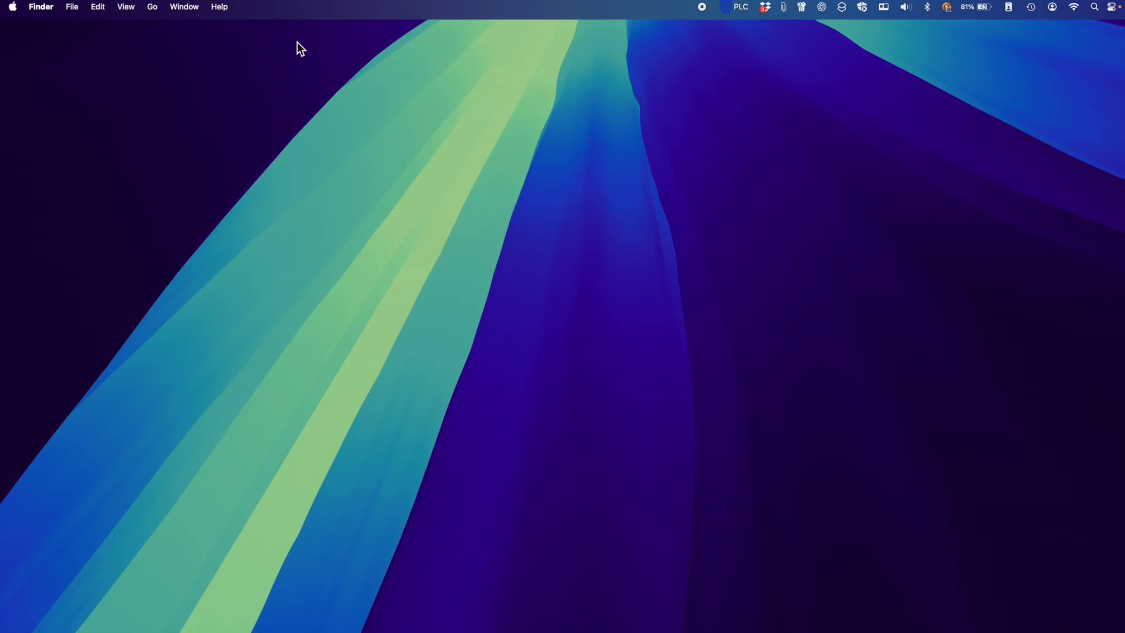
Open the hidden user Library folder and check the size of Application Support in its info window
{"action": "left_click", "coordinate": [153, 7]}
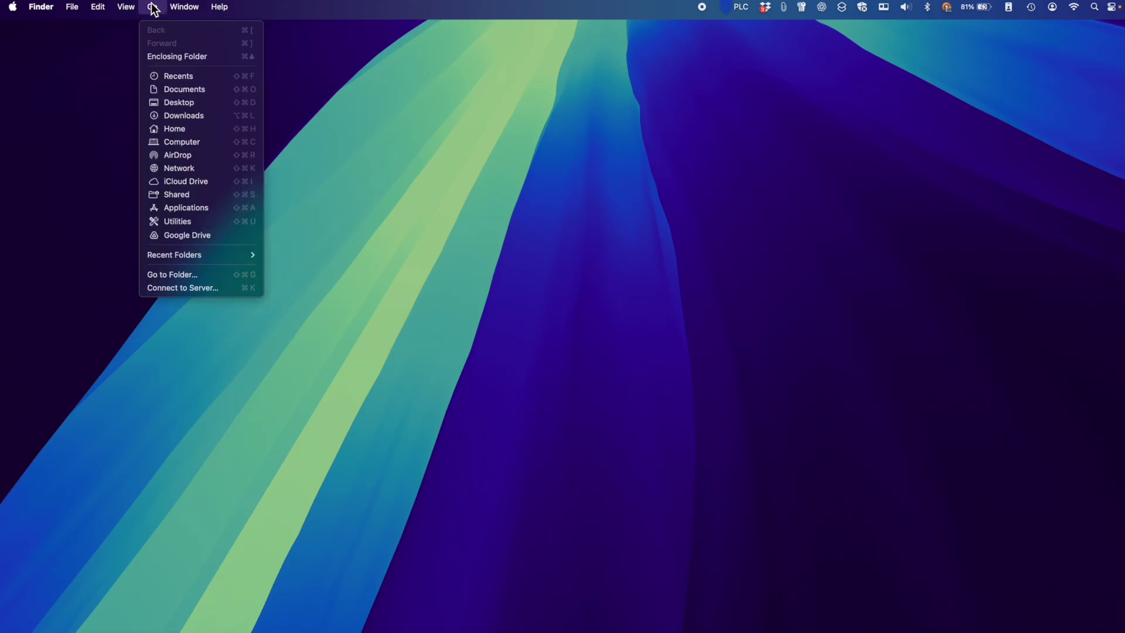
{"action": "key", "text": "alt"}
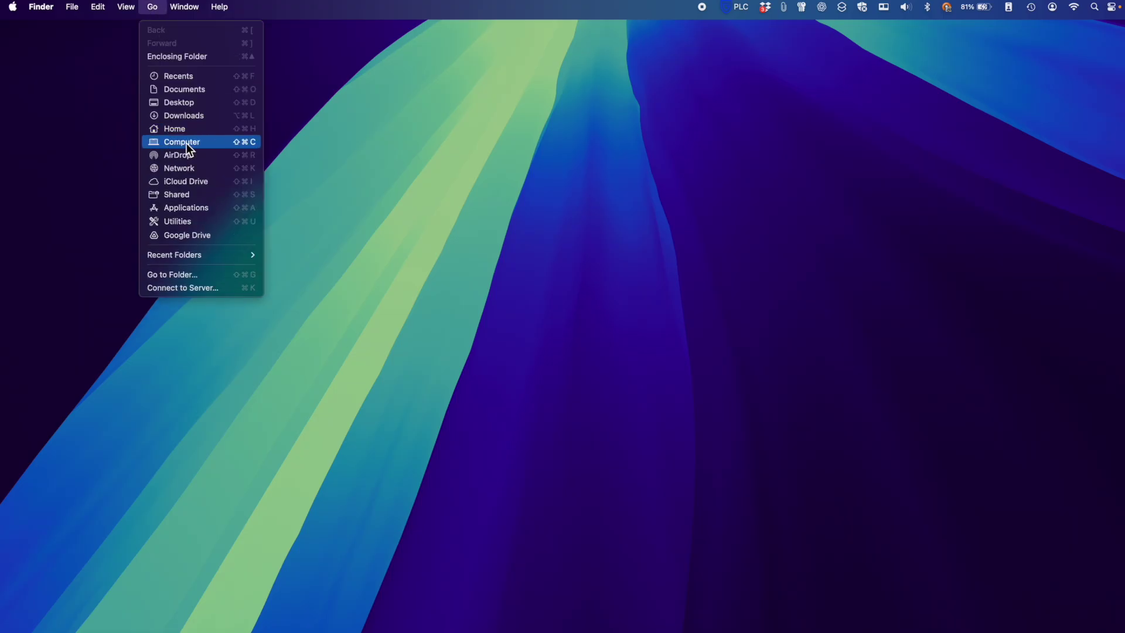
{"action": "left_click", "coordinate": [184, 142], "text": "alt"}
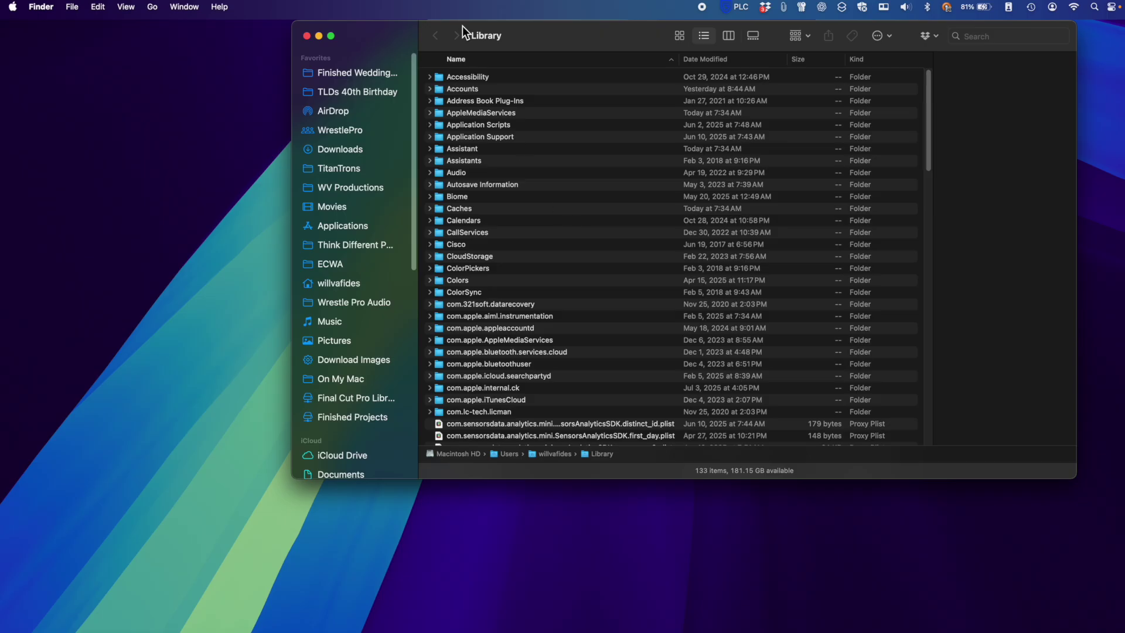
{"action": "left_click", "coordinate": [470, 138]}
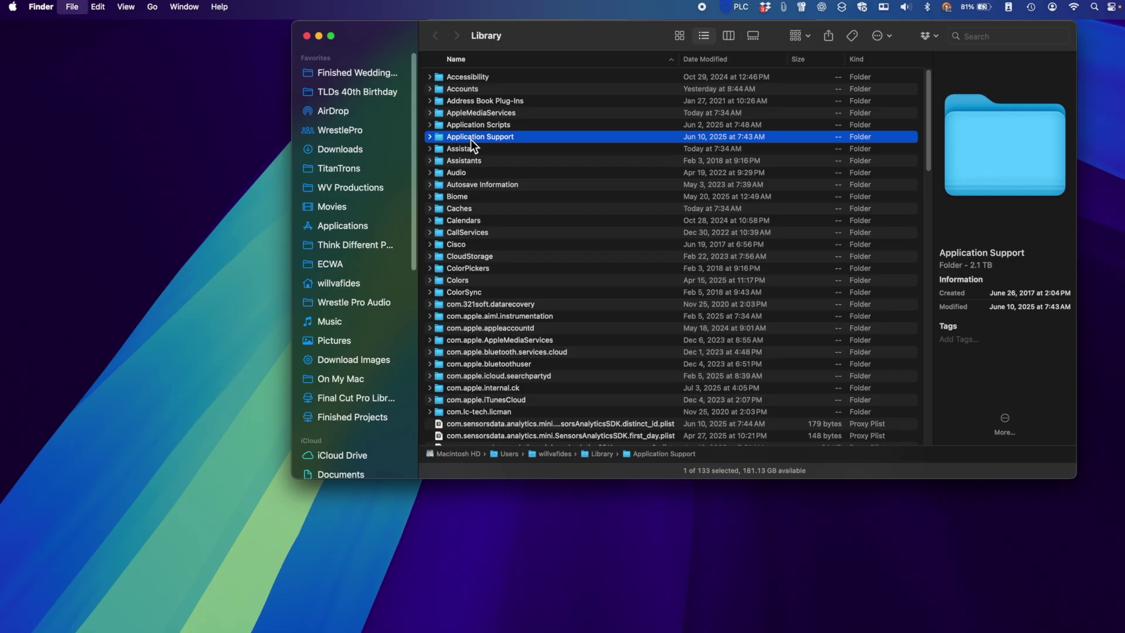
{"action": "key", "text": "super+i"}
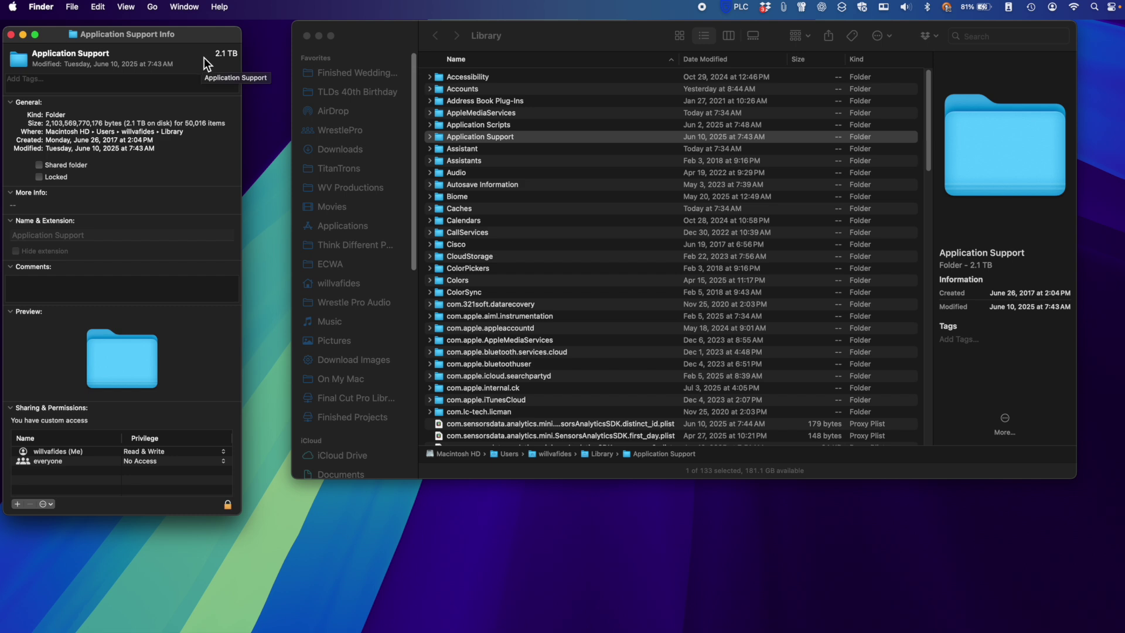
{"action": "key", "text": "super+w"}
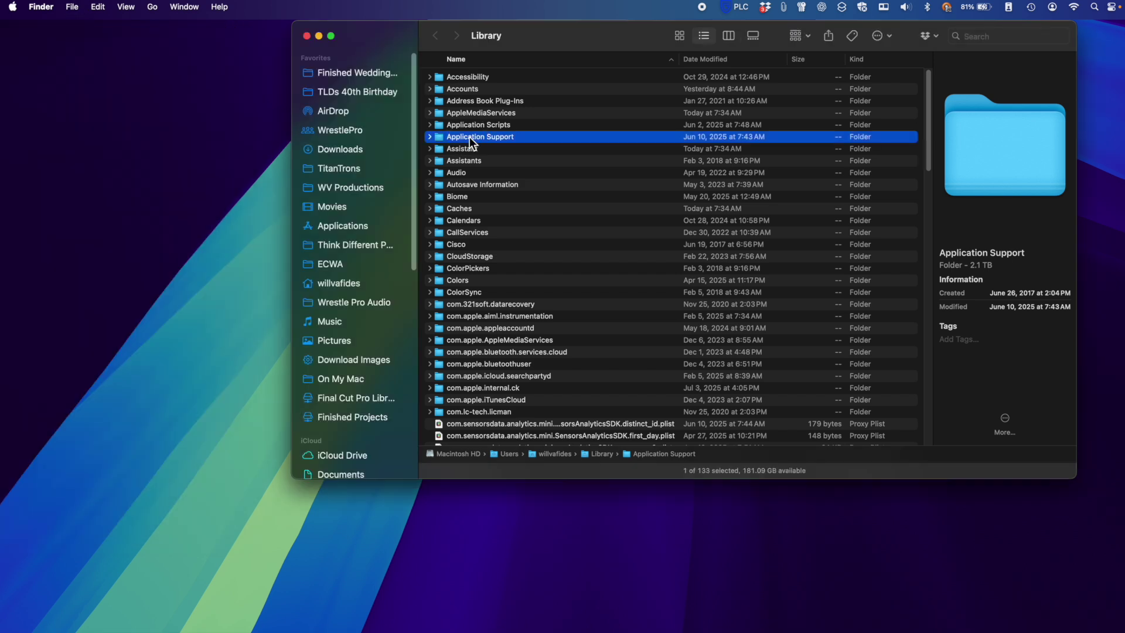
Open the Application Support folder and widen its Size column
{"action": "double_click", "coordinate": [469, 135]}
{"action": "scroll", "coordinate": [469, 153], "scroll_direction": "up", "scroll_amount": 15}
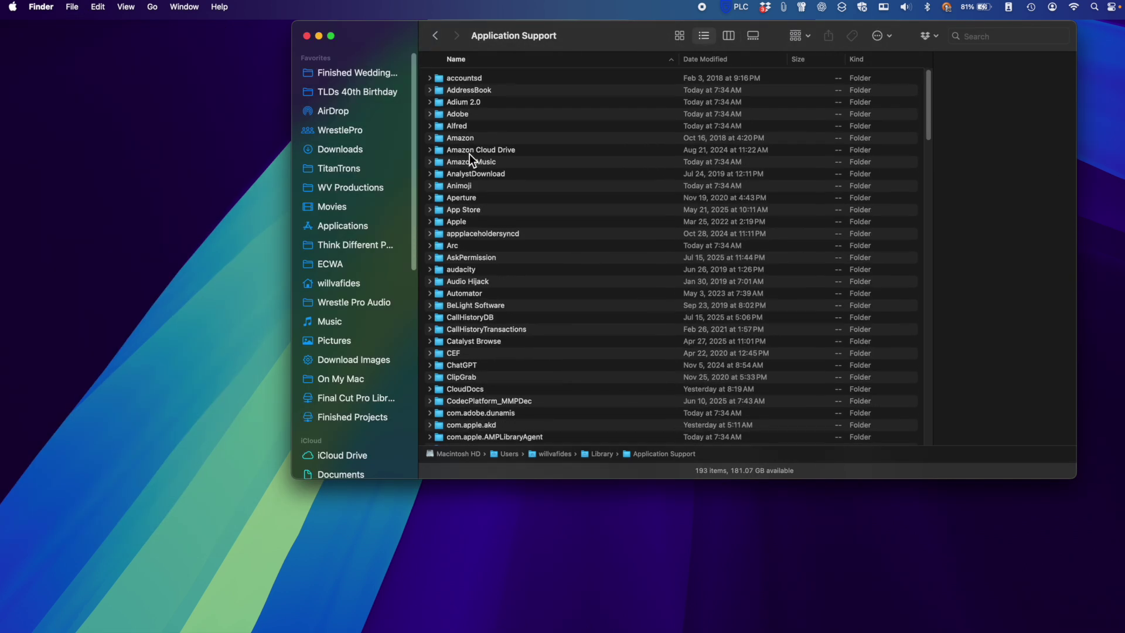
{"action": "left_click", "coordinate": [464, 77]}
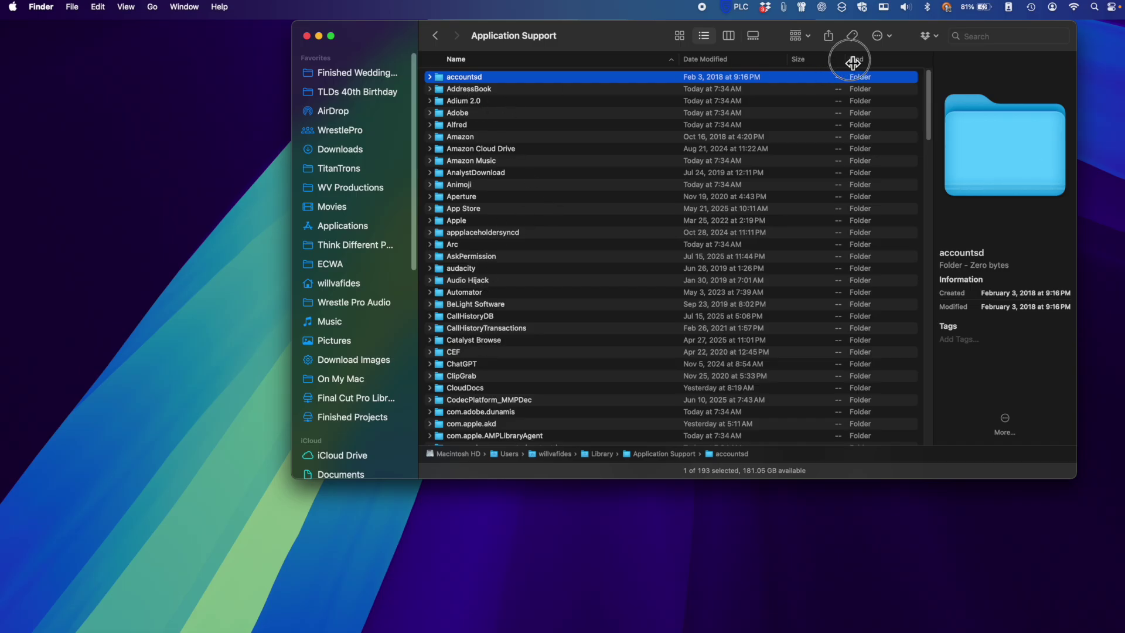
{"action": "left_click_drag", "start_coordinate": [845, 61], "coordinate": [877, 61]}
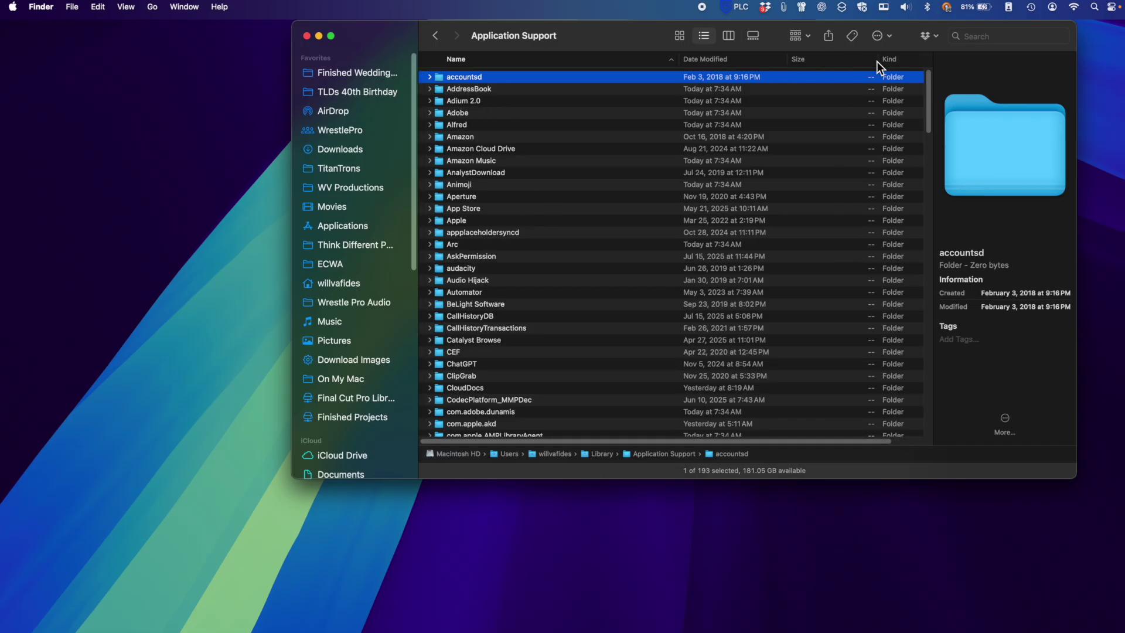
Check the info windows of the folders from accountsd through Amazon Cloud Drive, and close them all
{"action": "left_click", "coordinate": [461, 152], "text": "shift"}
{"action": "key", "text": "super+i"}
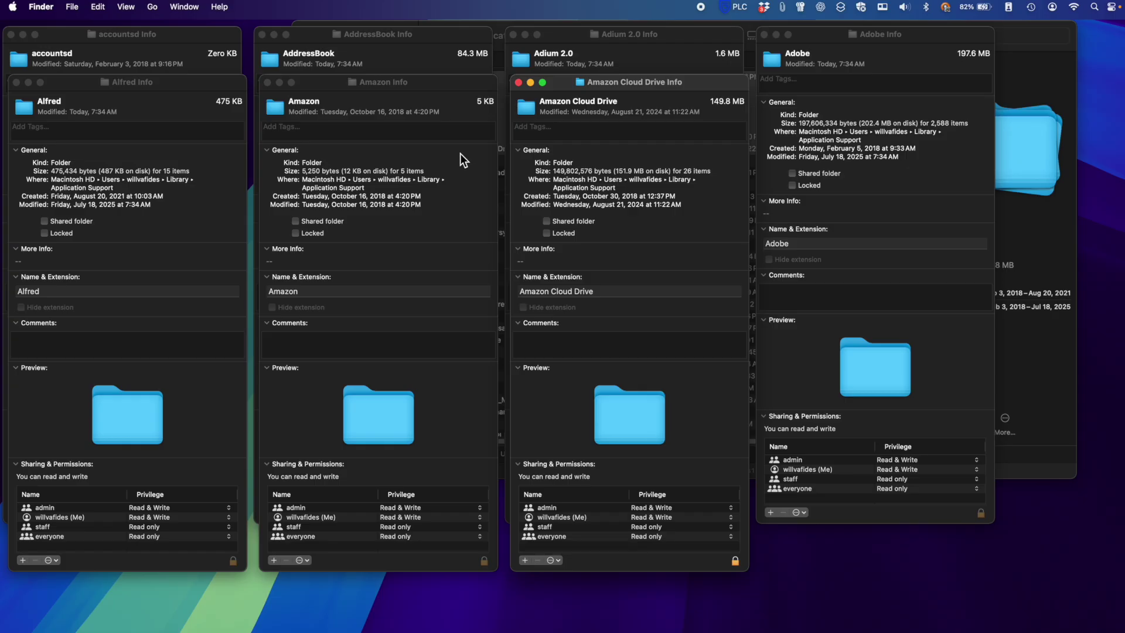
{"action": "key", "text": "super+w"}
{"action": "key", "text": "super+w"}
{"action": "key", "text": "super+w"}
{"action": "key", "text": "super+w"}
{"action": "key", "text": "super+w"}
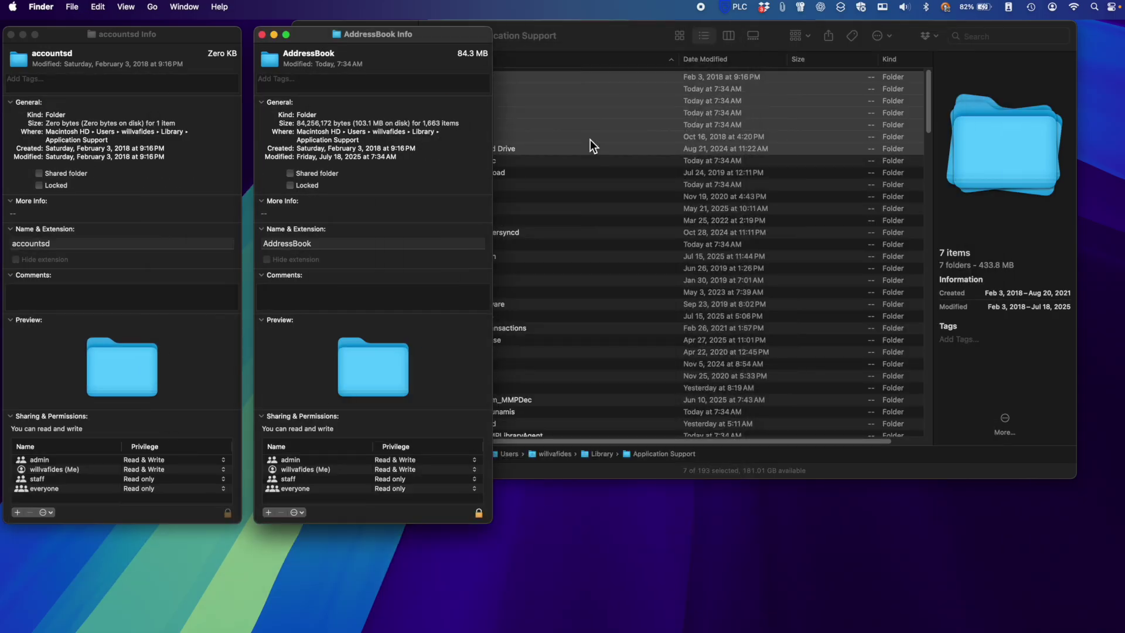
{"action": "key", "text": "super+w"}
{"action": "key", "text": "super+w"}
{"action": "scroll", "coordinate": [518, 254], "scroll_direction": "down", "scroll_amount": 1}
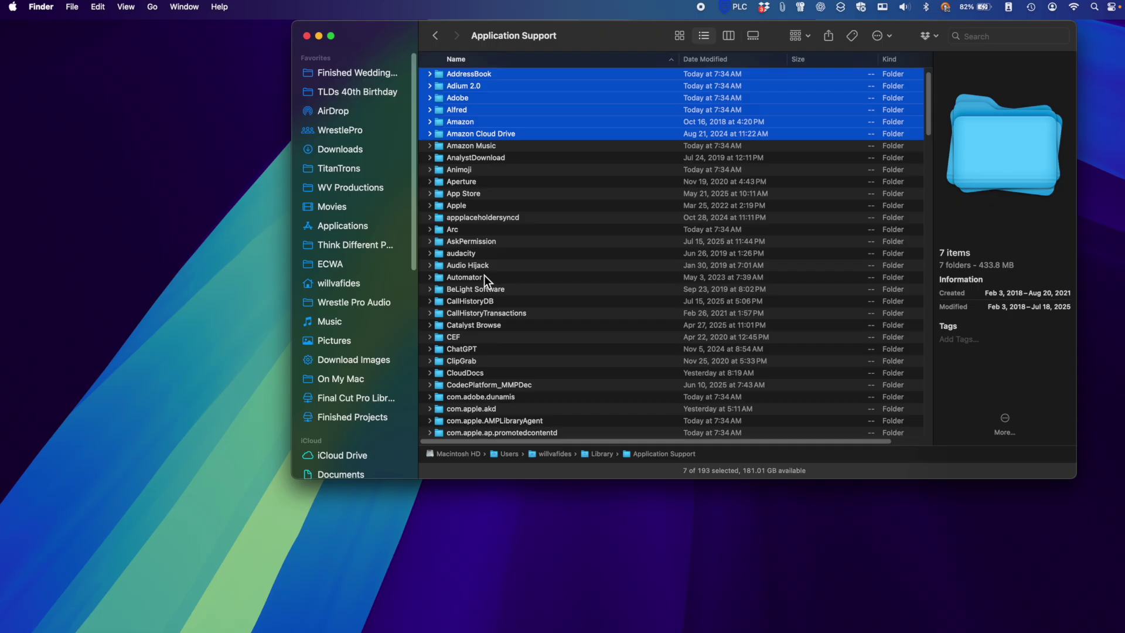
{"action": "scroll", "coordinate": [477, 280], "scroll_direction": "down", "scroll_amount": 3}
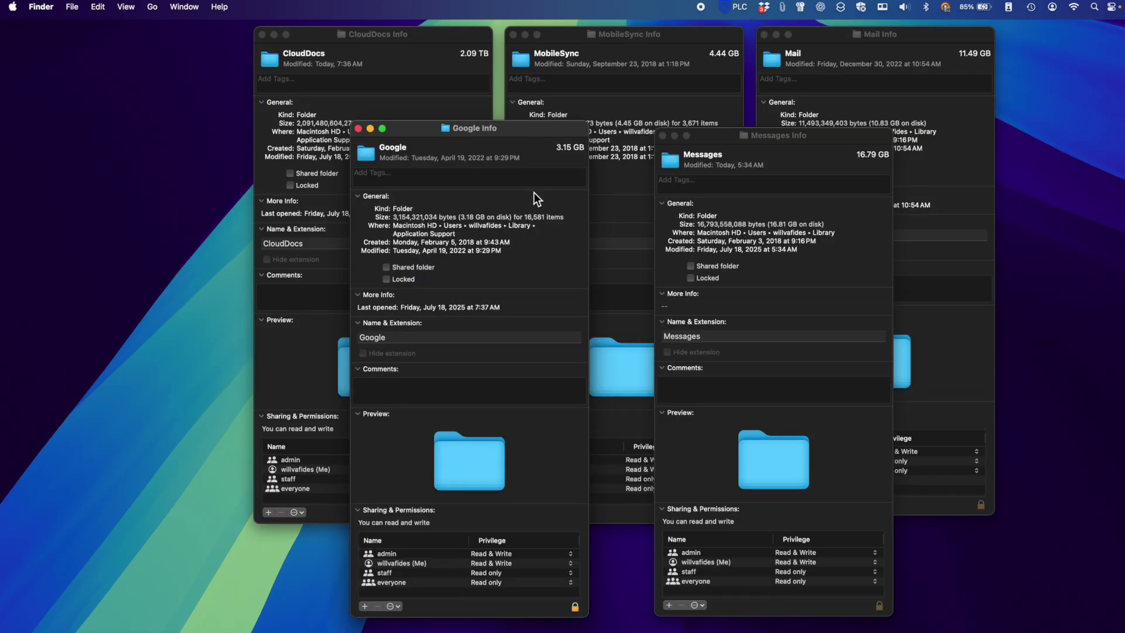
Return to the user Library folder, check the info of Application Support and close the Library window
{"action": "left_click", "coordinate": [152, 7]}
{"action": "left_click", "coordinate": [187, 146]}
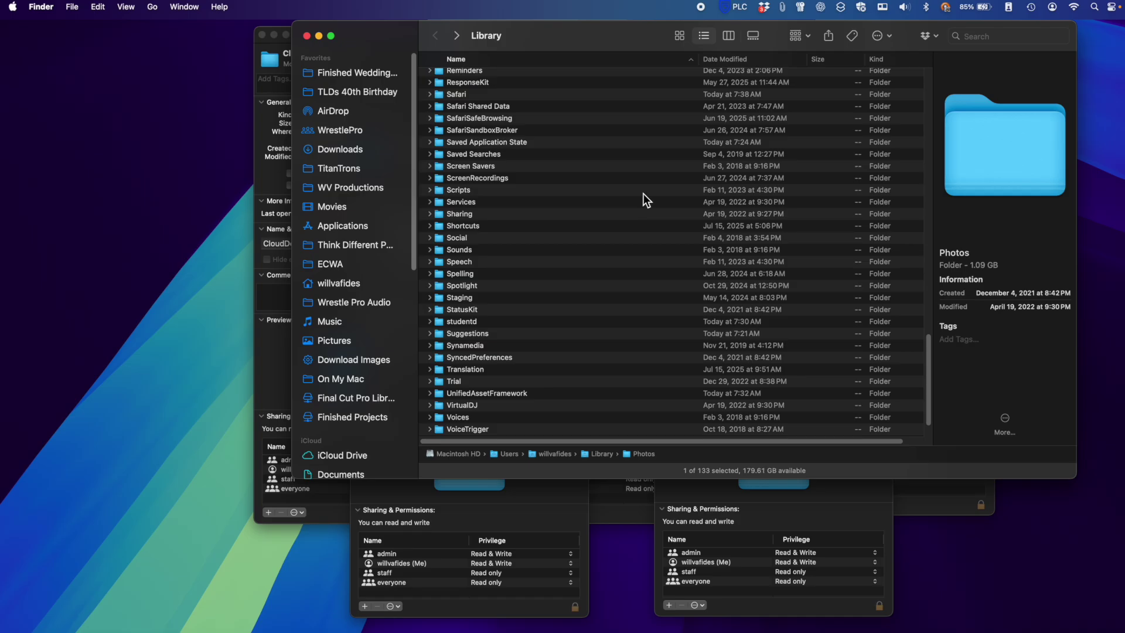
{"action": "scroll", "coordinate": [509, 148], "scroll_direction": "up", "scroll_amount": 10}
{"action": "scroll", "coordinate": [505, 170], "scroll_direction": "up", "scroll_amount": 5}
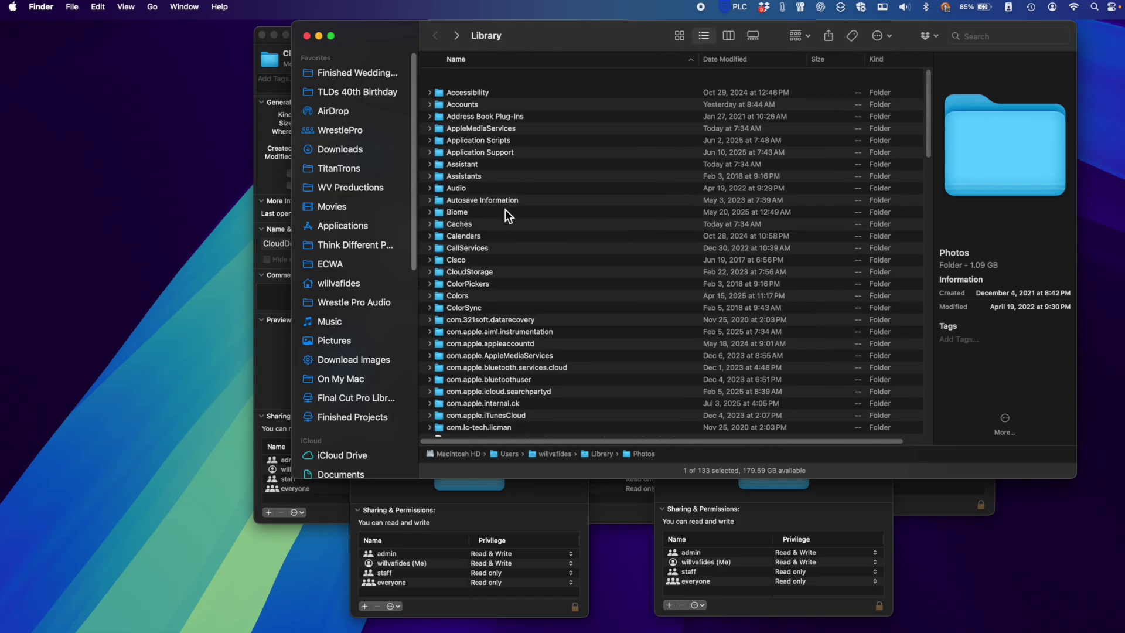
{"action": "left_click", "coordinate": [497, 137]}
{"action": "key", "text": "super+i"}
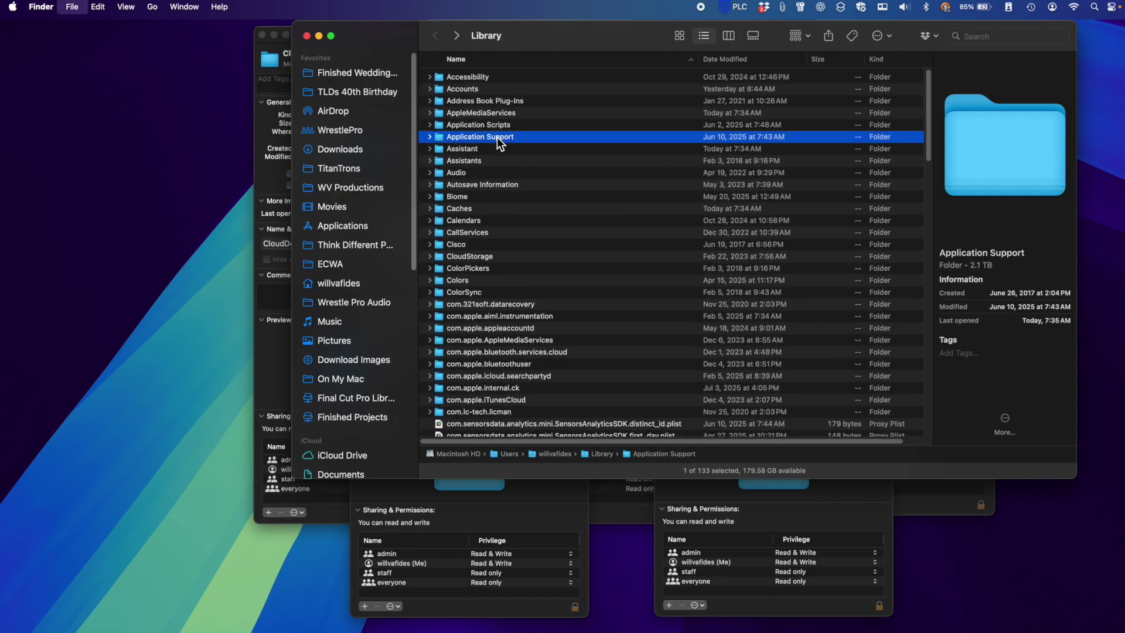
{"action": "key", "text": "super+w"}
{"action": "key", "text": "super+w"}
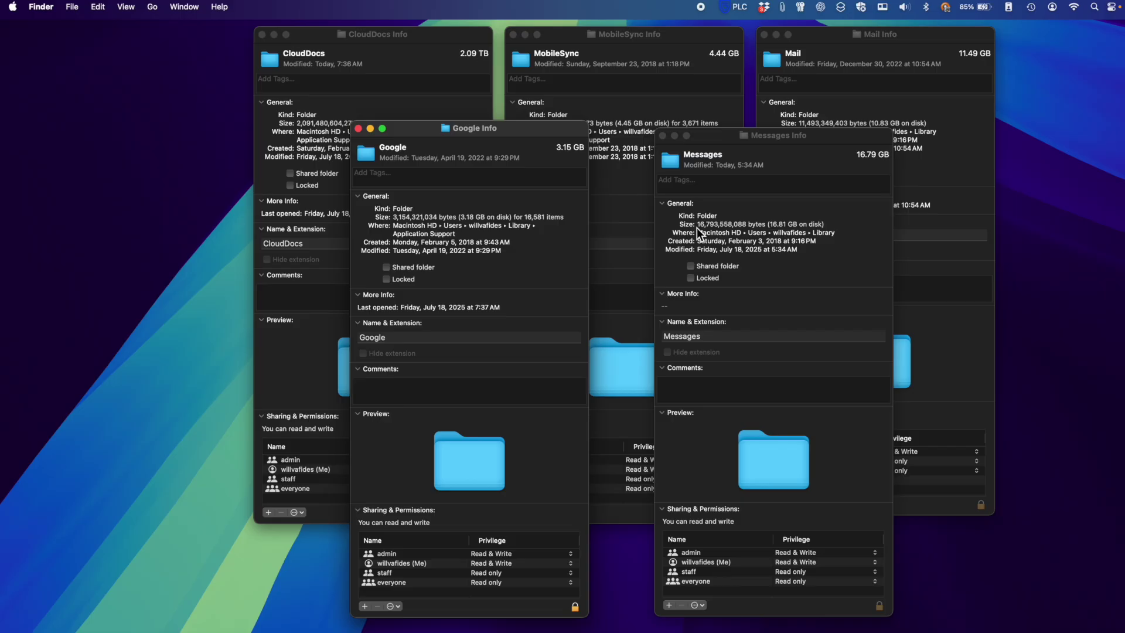
Check the MobileSync info alongside the General storage overview in System Settings, and close the MobileSync info window
{"action": "left_click", "coordinate": [641, 57]}
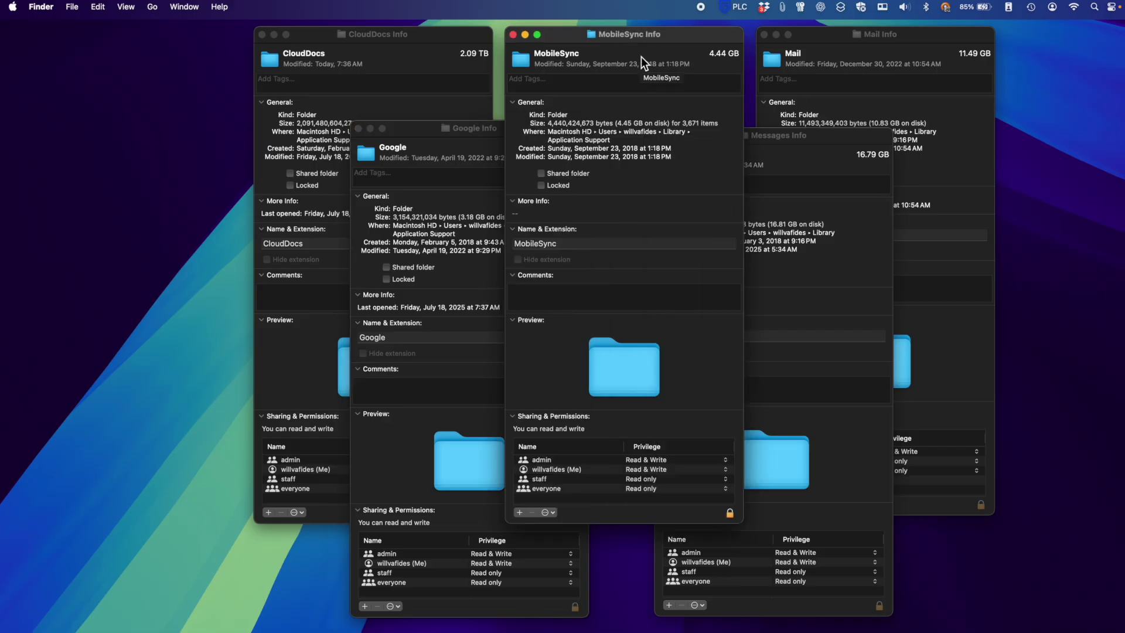
{"action": "left_click", "coordinate": [12, 6]}
{"action": "left_click", "coordinate": [26, 60]}
{"action": "left_click", "coordinate": [27, 54]}
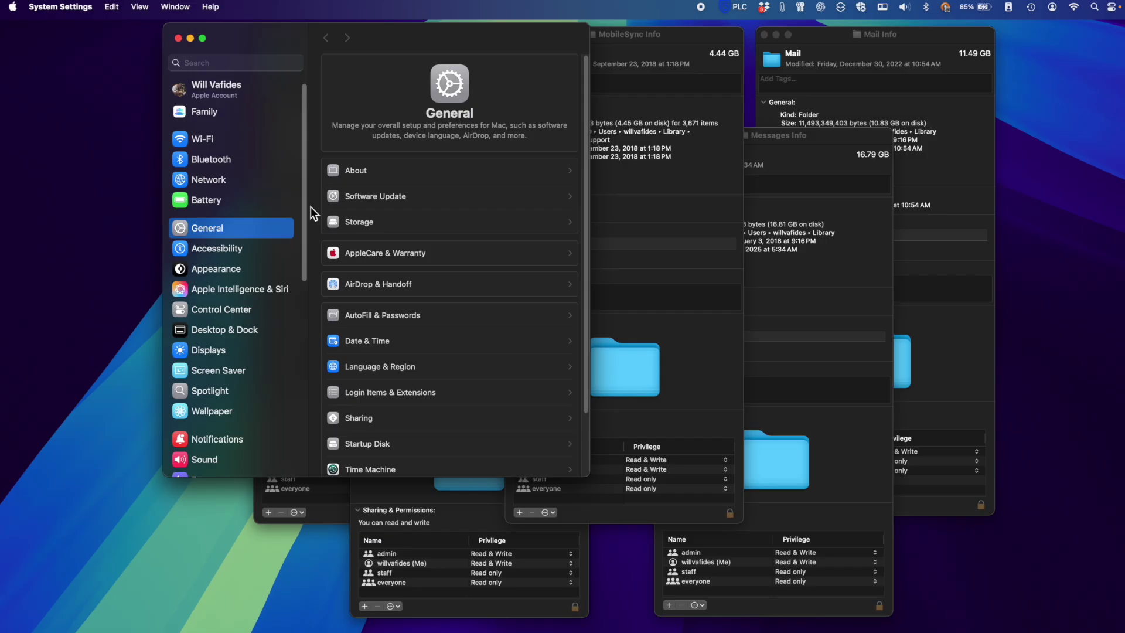
{"action": "left_click", "coordinate": [365, 222]}
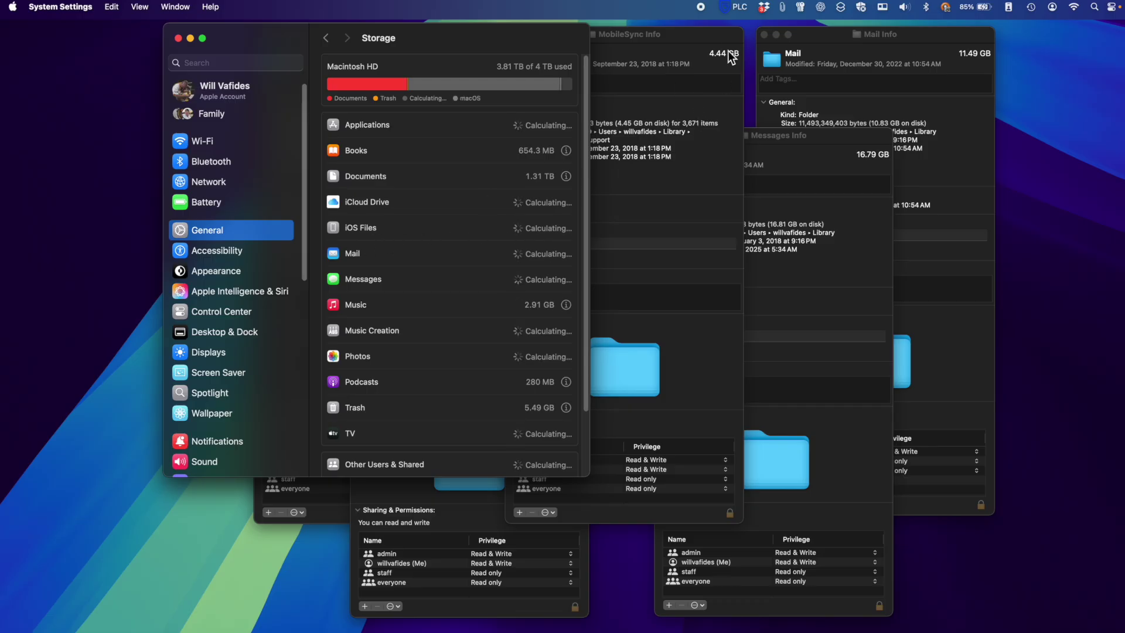
{"action": "left_click", "coordinate": [705, 35]}
{"action": "left_click", "coordinate": [526, 36]}
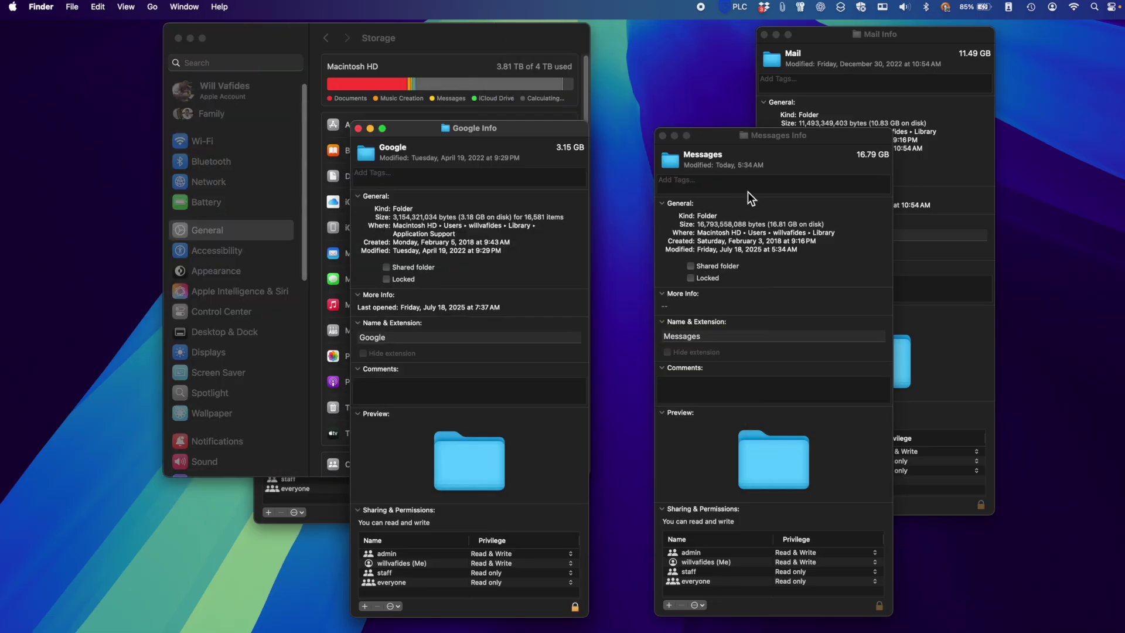
Review the Keep messages durations in the general settings of Messages and close the settings window
{"action": "left_click", "coordinate": [790, 148]}
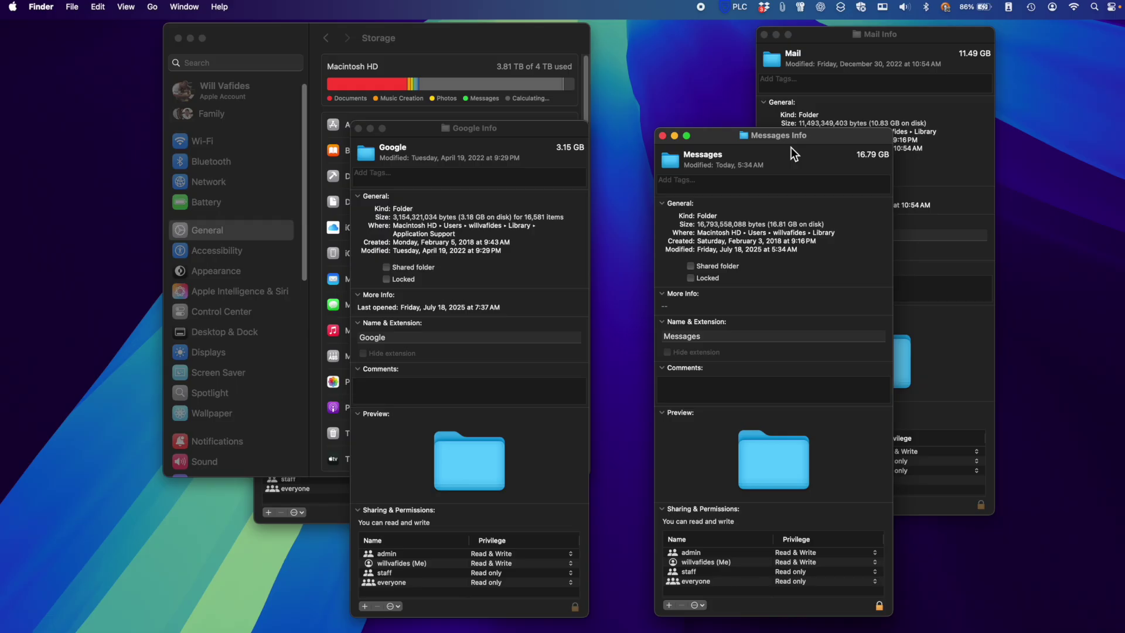
{"action": "key", "text": "super+comma"}
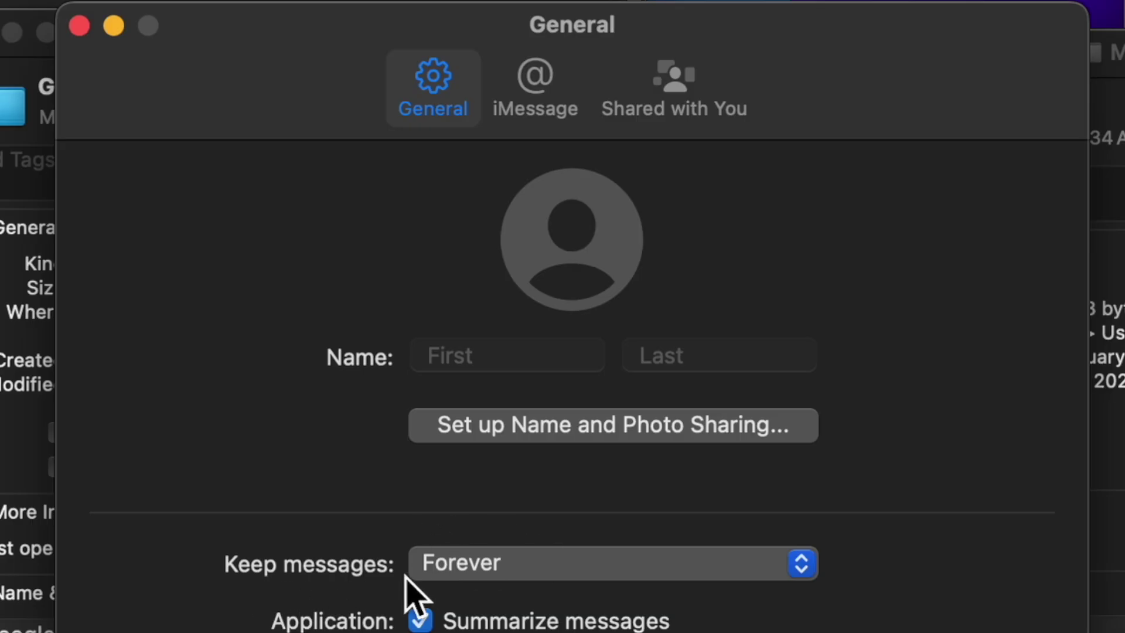
{"action": "left_click", "coordinate": [434, 568]}
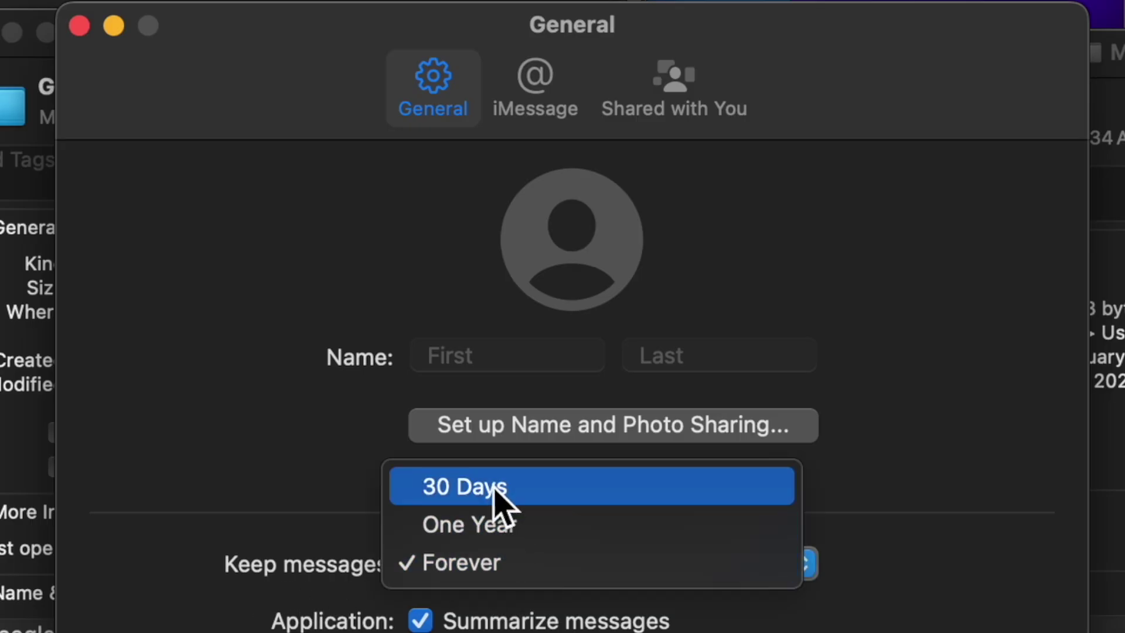
{"action": "left_click", "coordinate": [259, 477]}
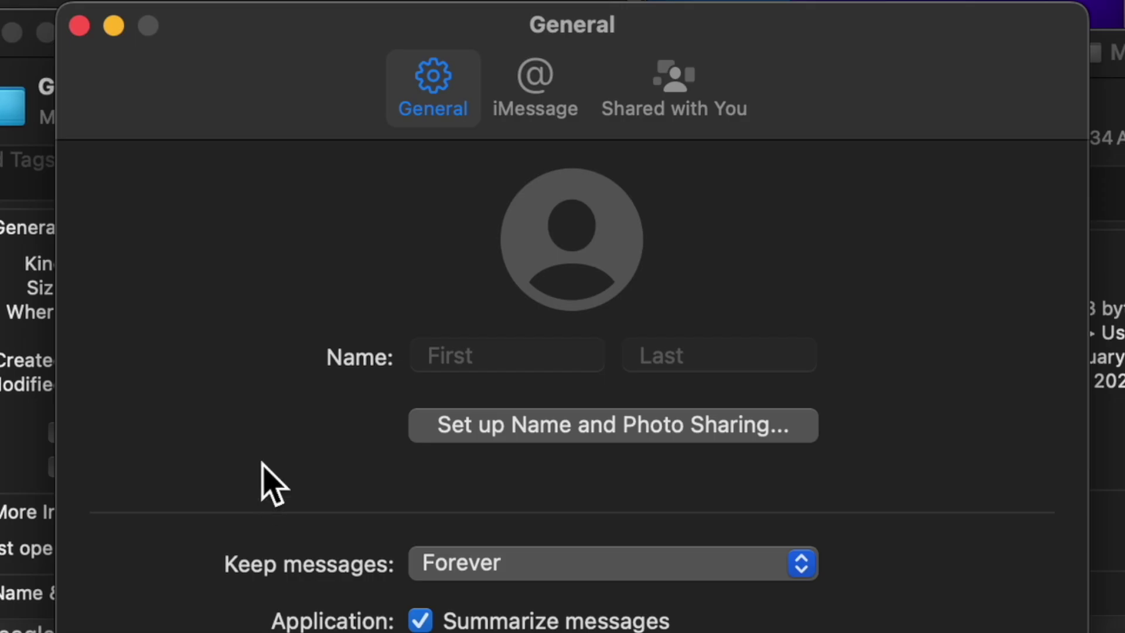
{"action": "left_click", "coordinate": [79, 26]}
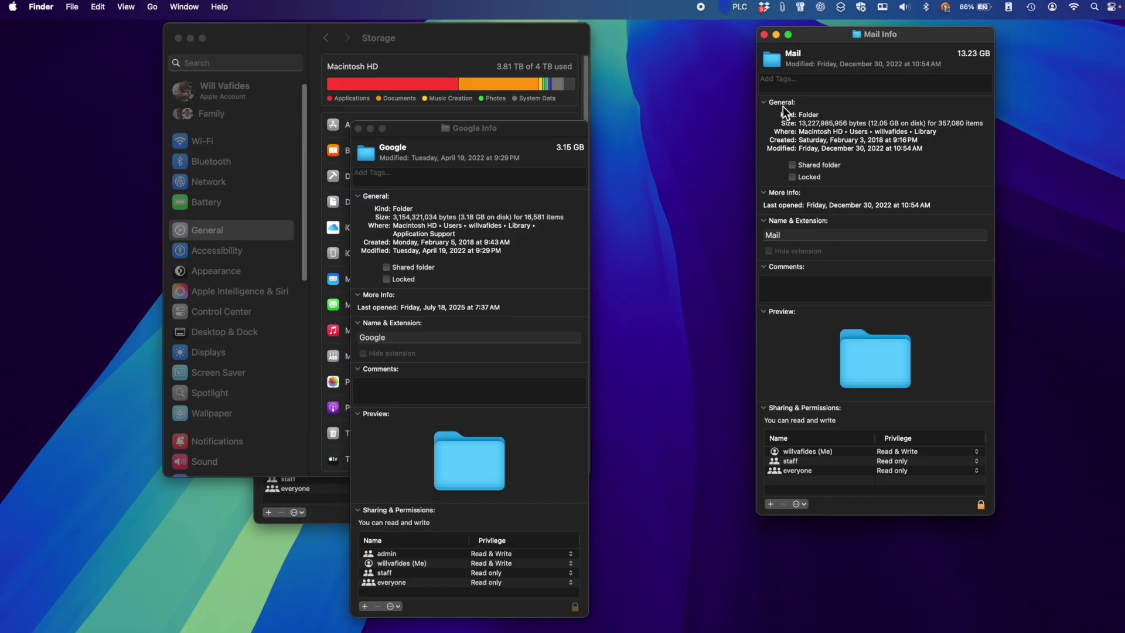
Close the Mail info window and open the Google folder from its info window
{"action": "left_click", "coordinate": [764, 34]}
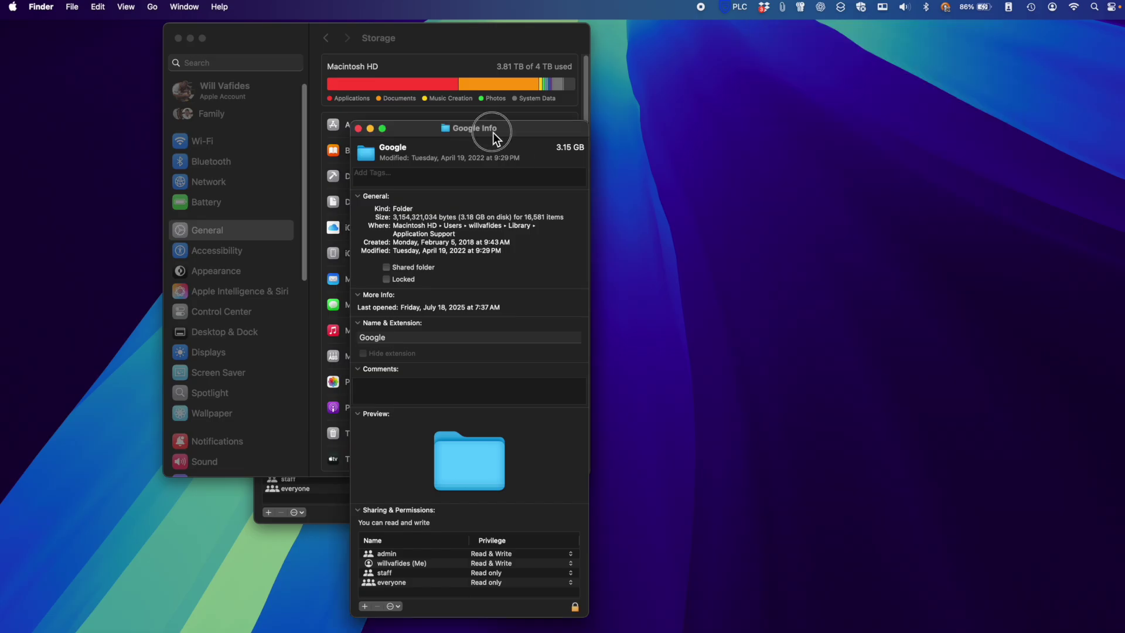
{"action": "left_click_drag", "start_coordinate": [492, 133], "coordinate": [634, 132]}
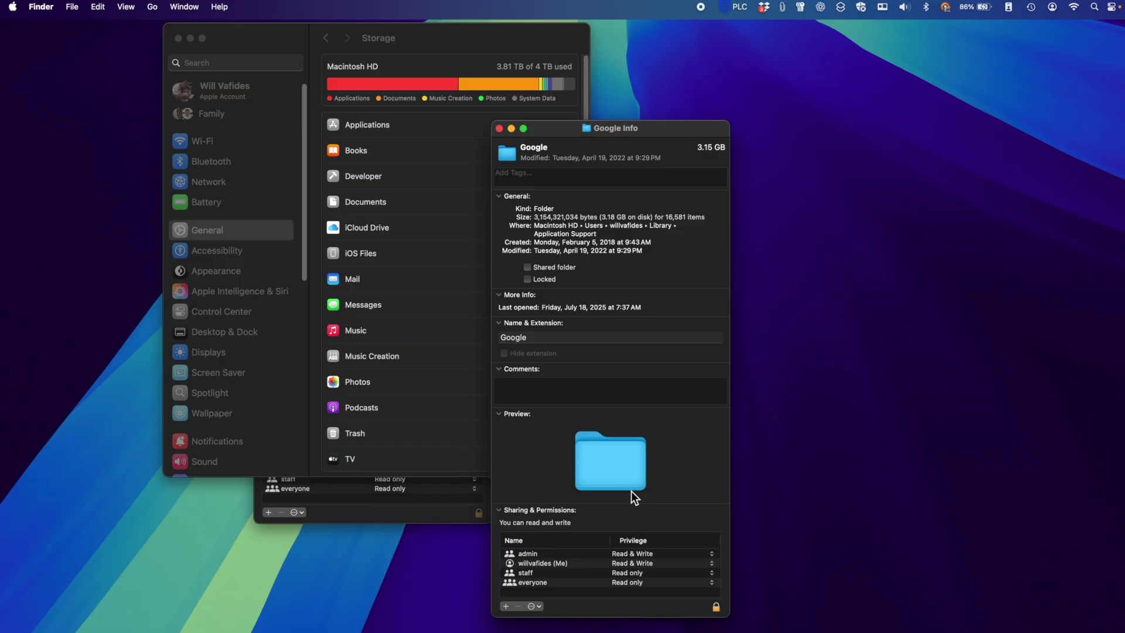
{"action": "double_click", "coordinate": [620, 460]}
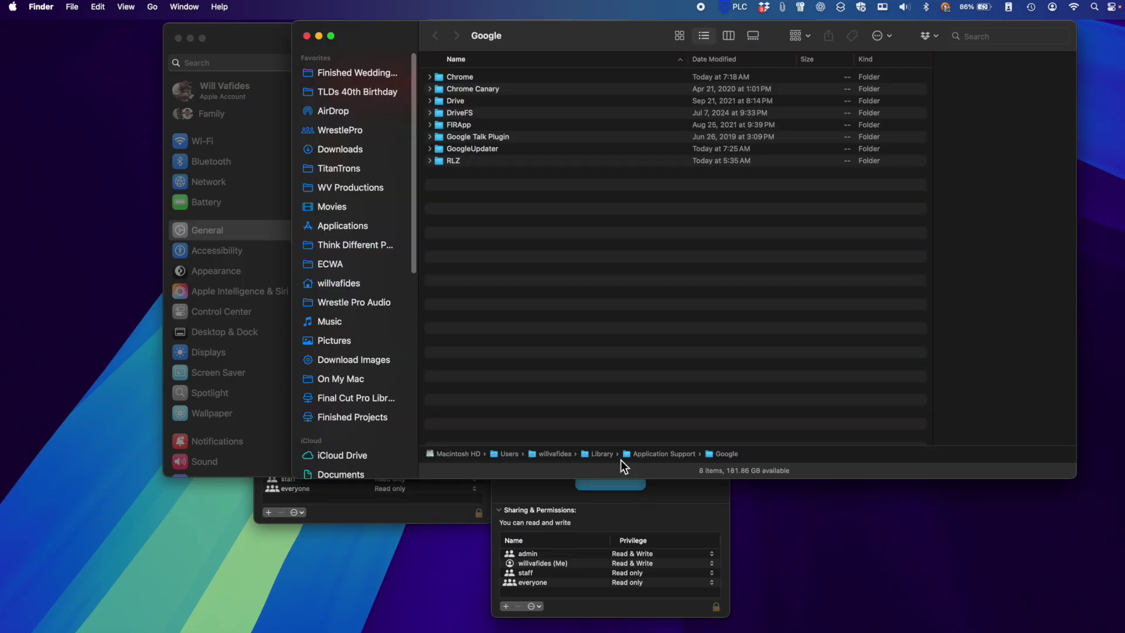
Check the info of the Profile 2 folder inside Chrome, and close the Chrome folder and Google info windows
{"action": "double_click", "coordinate": [469, 79]}
{"action": "scroll", "coordinate": [503, 233], "scroll_direction": "down", "scroll_amount": 5}
{"action": "scroll", "coordinate": [503, 233], "scroll_direction": "down", "scroll_amount": 2}
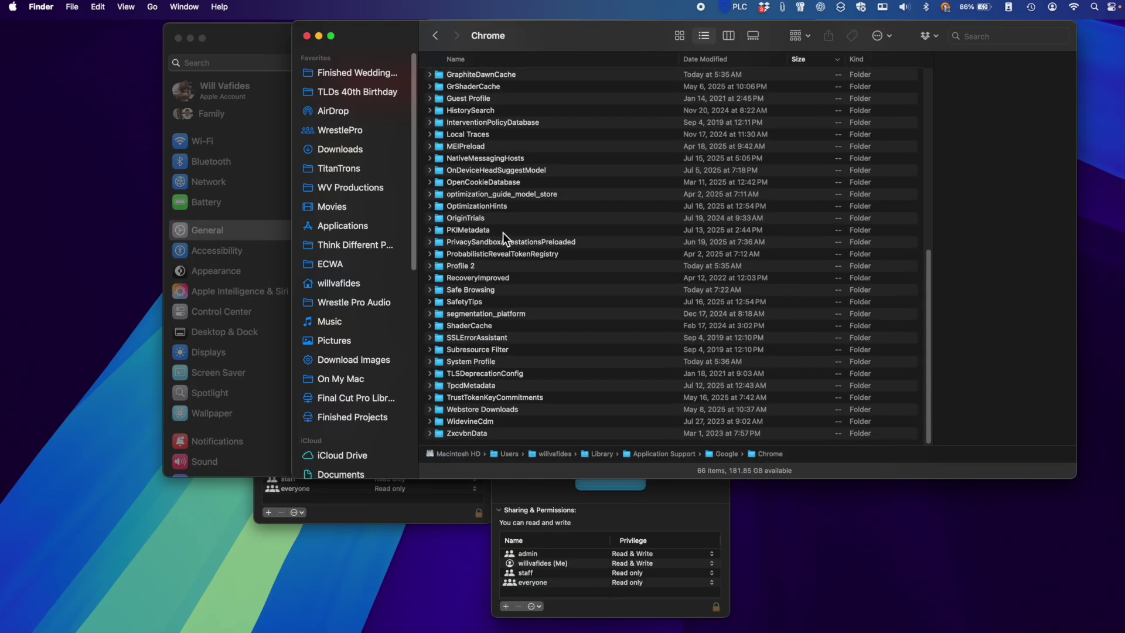
{"action": "left_click", "coordinate": [464, 289]}
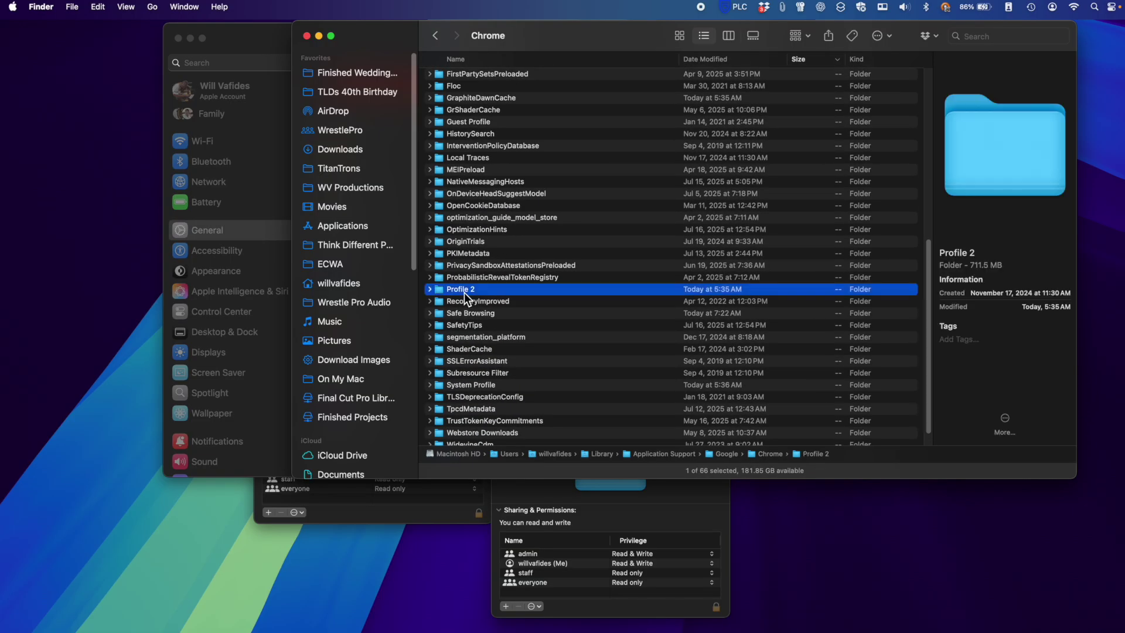
{"action": "key", "text": "super+i"}
{"action": "key", "text": "super+w"}
{"action": "left_click", "coordinate": [307, 35]}
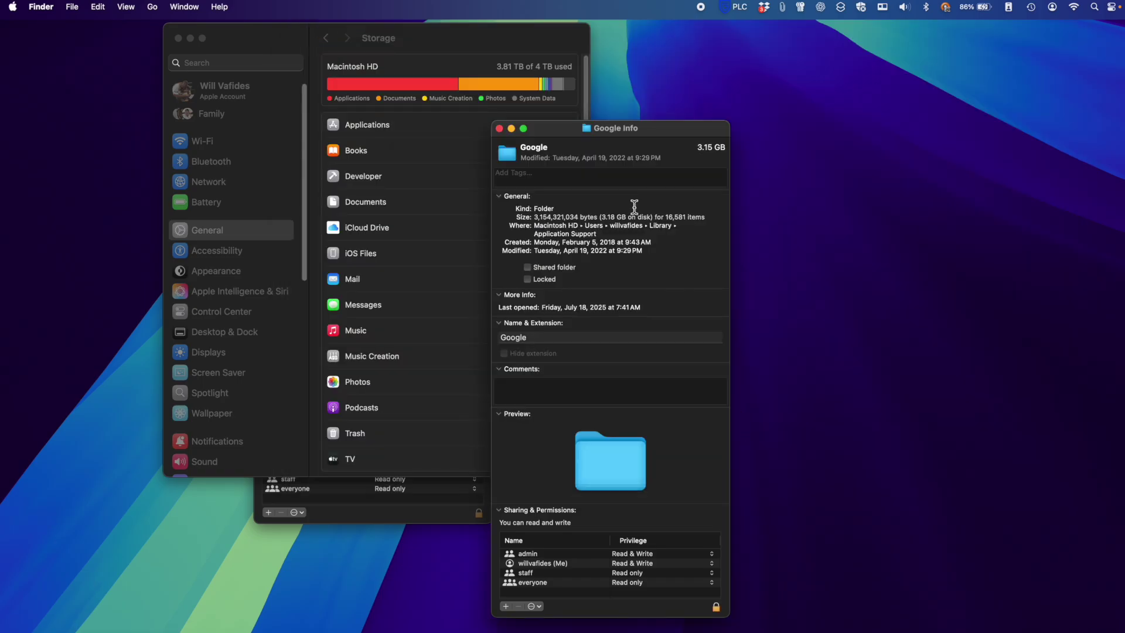
{"action": "left_click", "coordinate": [499, 128]}
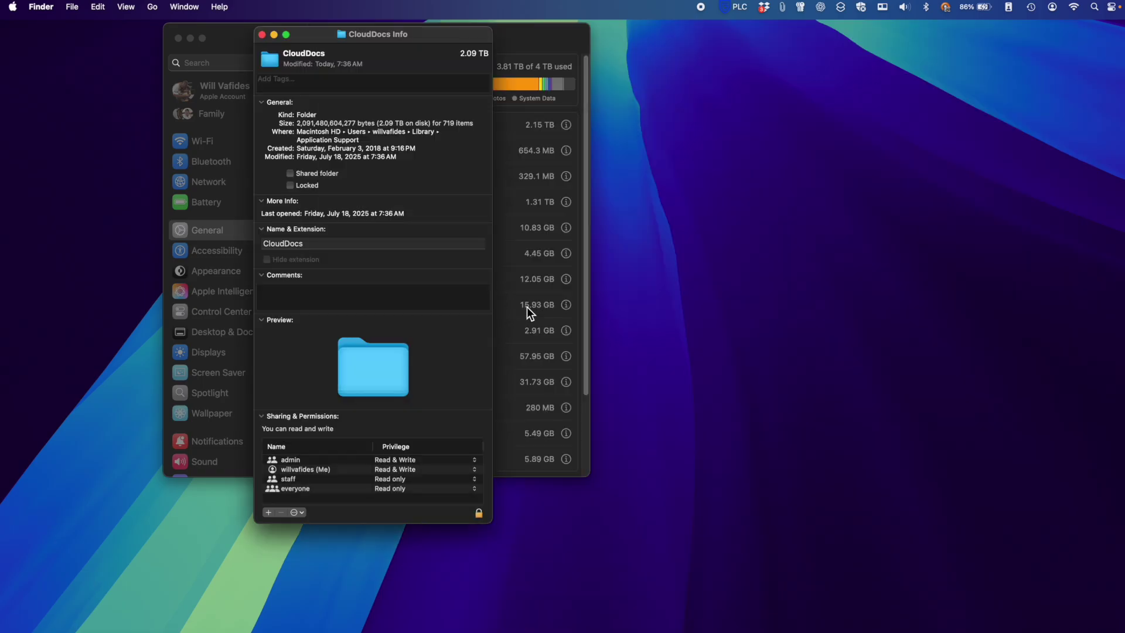
Move the CloudDocs info window aside and open the CloudDocs folder's session subfolder
{"action": "left_click_drag", "start_coordinate": [389, 34], "coordinate": [628, 69]}
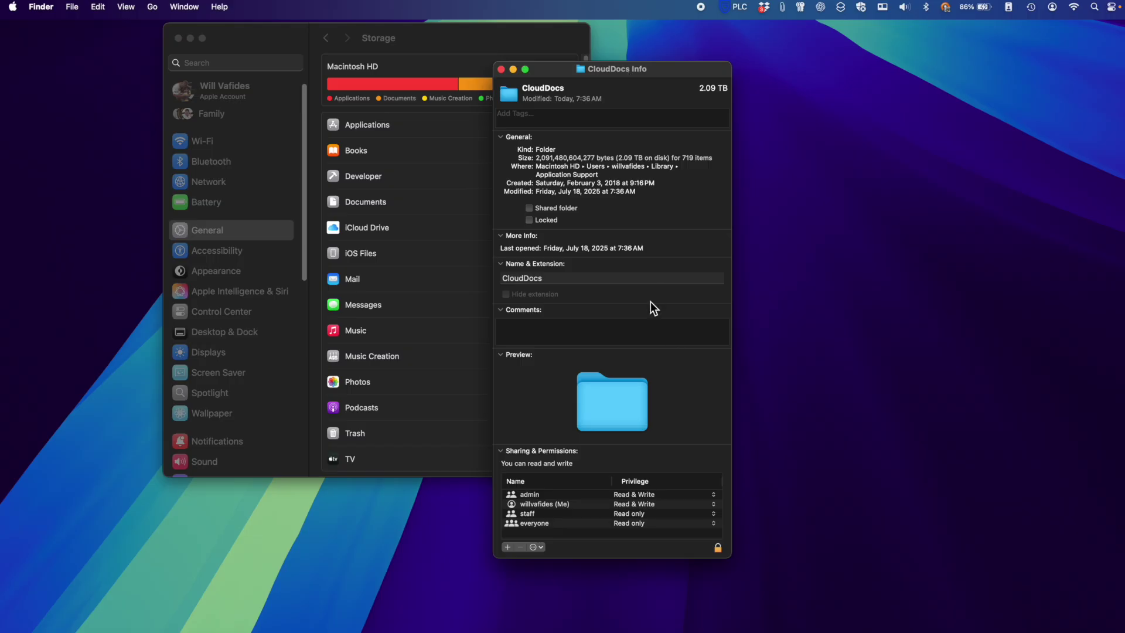
{"action": "double_click", "coordinate": [620, 380]}
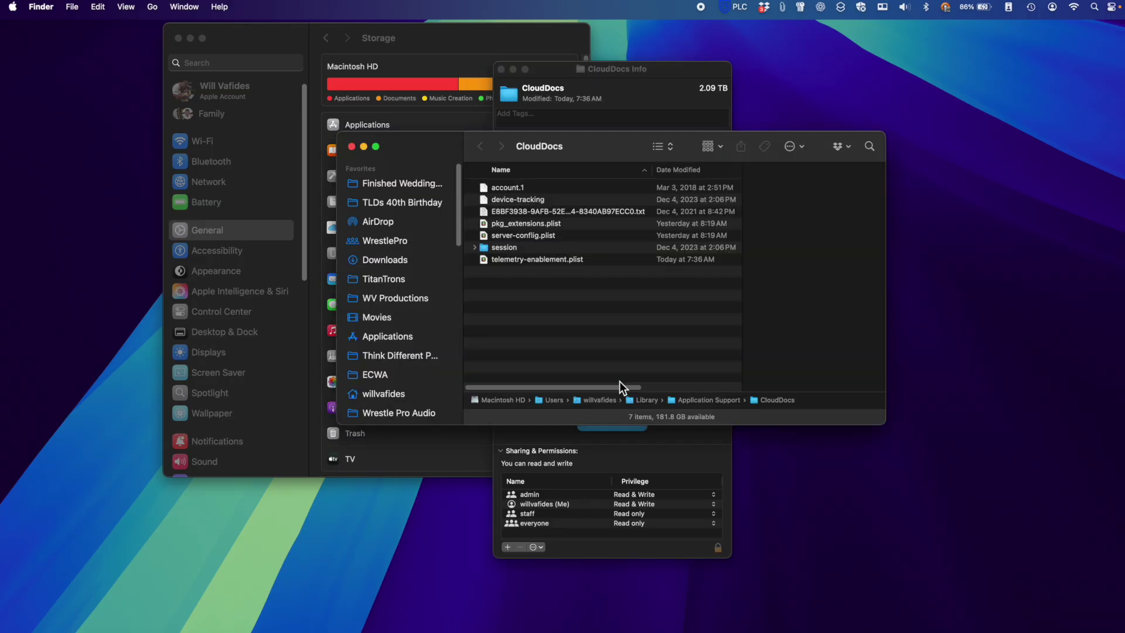
{"action": "scroll", "coordinate": [518, 246], "scroll_direction": "right", "scroll_amount": 5}
{"action": "scroll", "coordinate": [519, 246], "scroll_direction": "left", "scroll_amount": 5}
{"action": "double_click", "coordinate": [509, 249]}
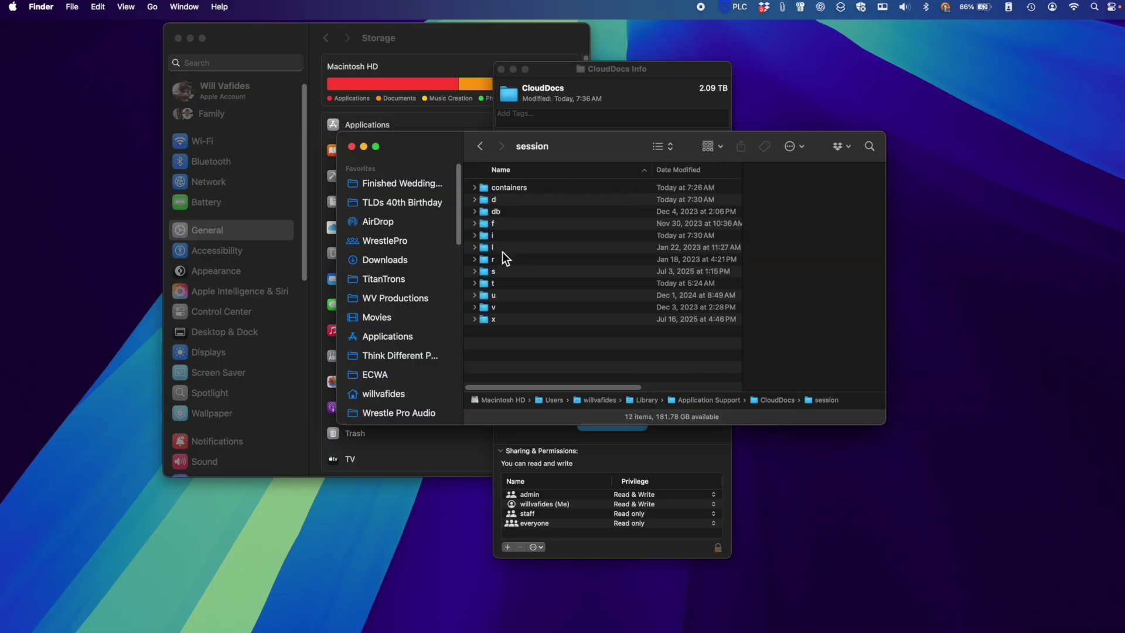
Expand the i folder inside session and look at the previews of several of its .mov files, including f57d6.mov and f580d.mov
{"action": "left_click", "coordinate": [474, 234]}
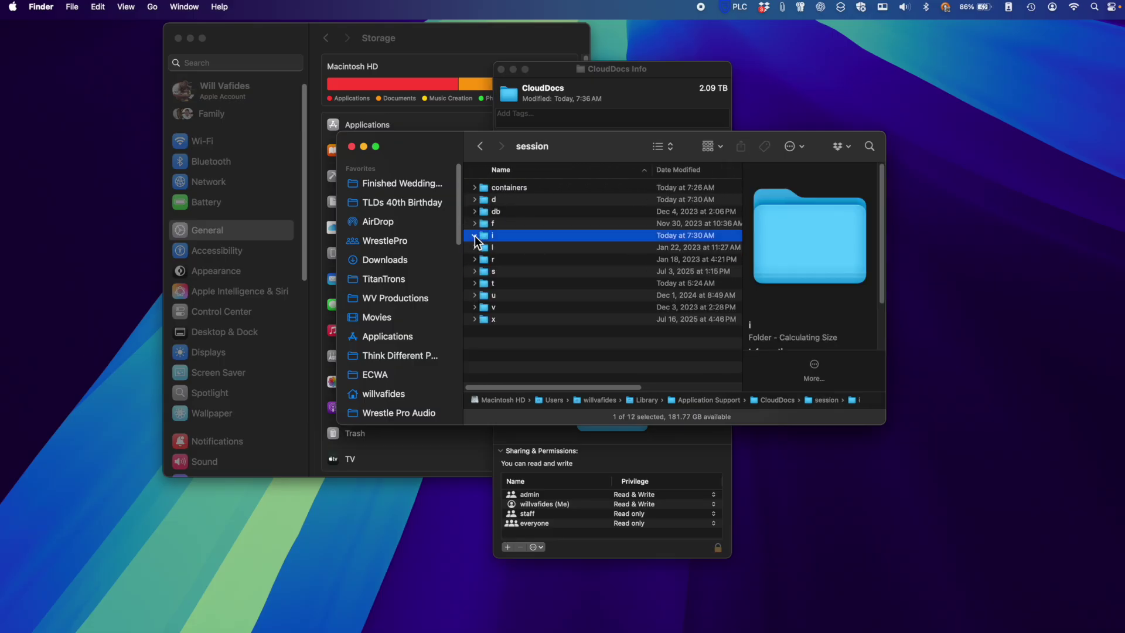
{"action": "left_click", "coordinate": [474, 235]}
{"action": "left_click", "coordinate": [519, 273]}
{"action": "left_click", "coordinate": [520, 307]}
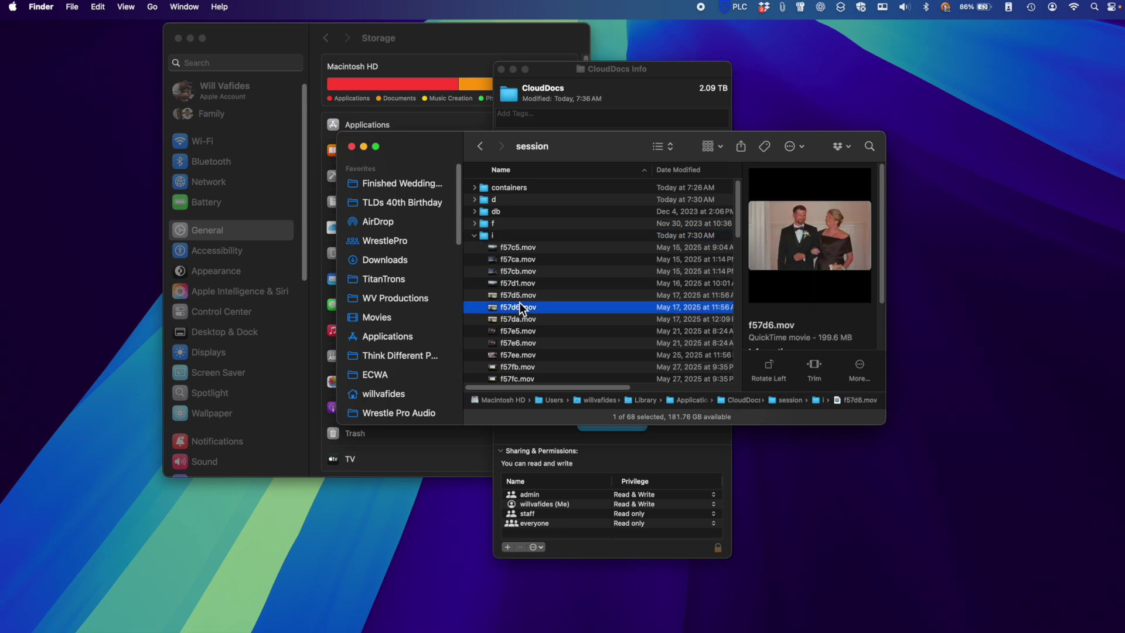
{"action": "left_click", "coordinate": [518, 262]}
{"action": "left_click", "coordinate": [518, 249]}
{"action": "left_click", "coordinate": [518, 293]}
{"action": "scroll", "coordinate": [518, 293], "scroll_direction": "down", "scroll_amount": 4}
{"action": "left_click", "coordinate": [519, 307]}
{"action": "scroll", "coordinate": [518, 307], "scroll_direction": "down", "scroll_amount": 3}
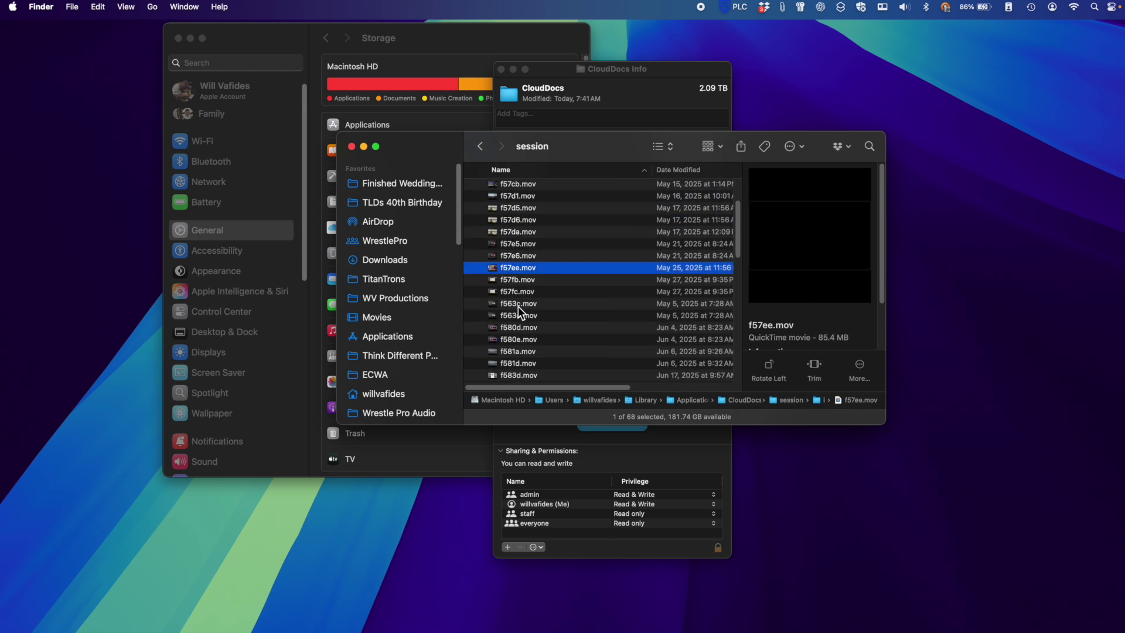
{"action": "left_click", "coordinate": [531, 319]}
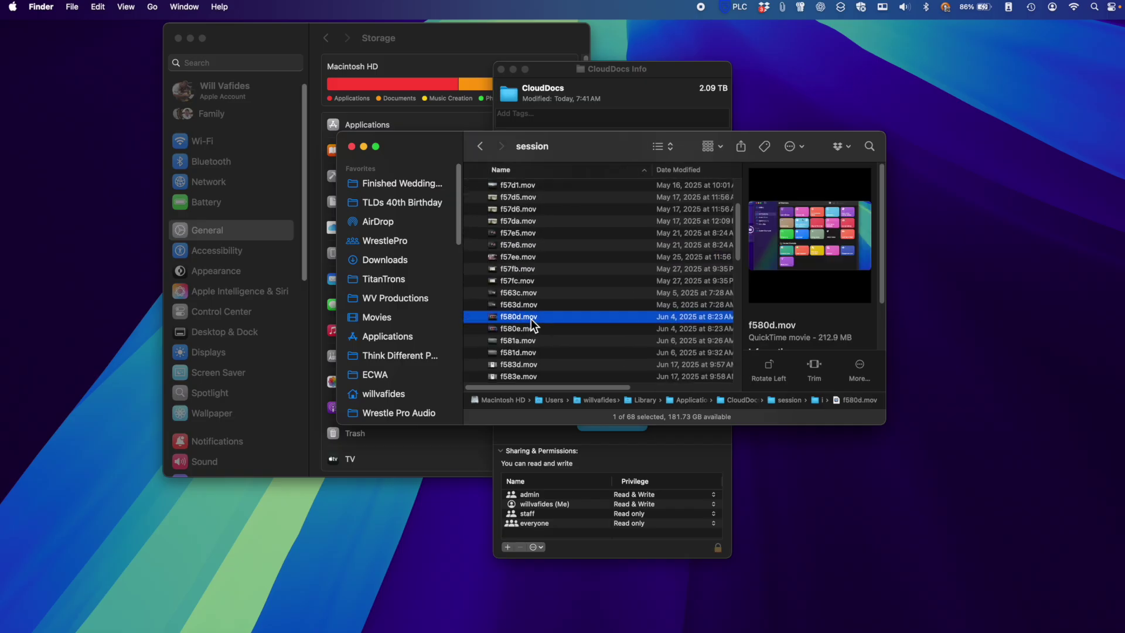
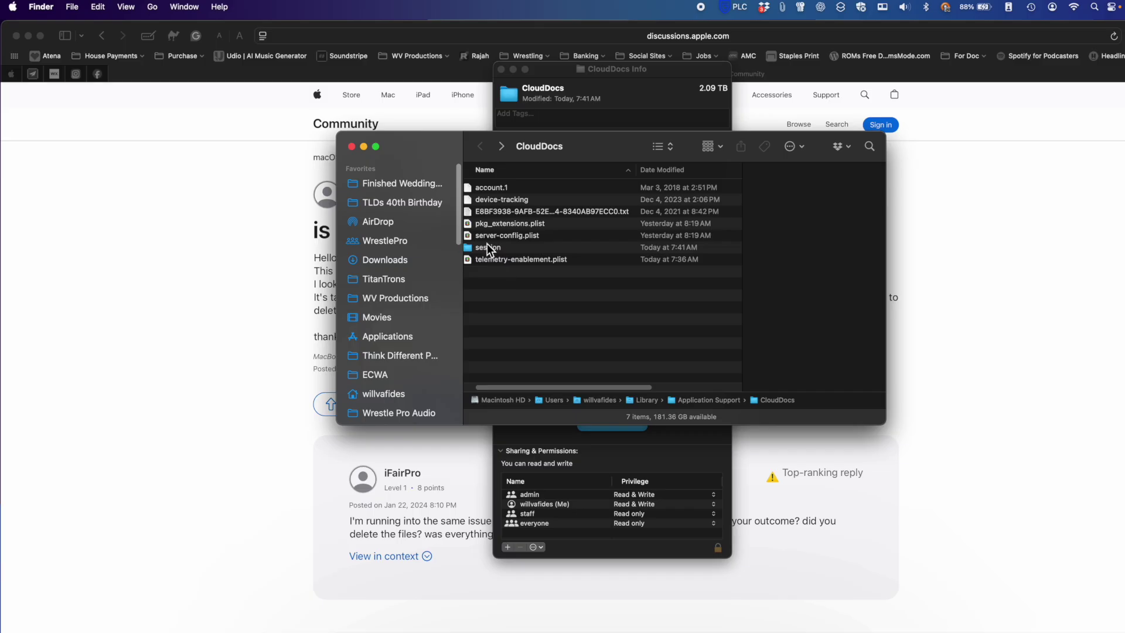
Reopen the session folder and compare the preview details of the first .mov files, such as f57ca.mov and f57d1.mov
{"action": "double_click", "coordinate": [487, 246]}
{"action": "left_click", "coordinate": [513, 260]}
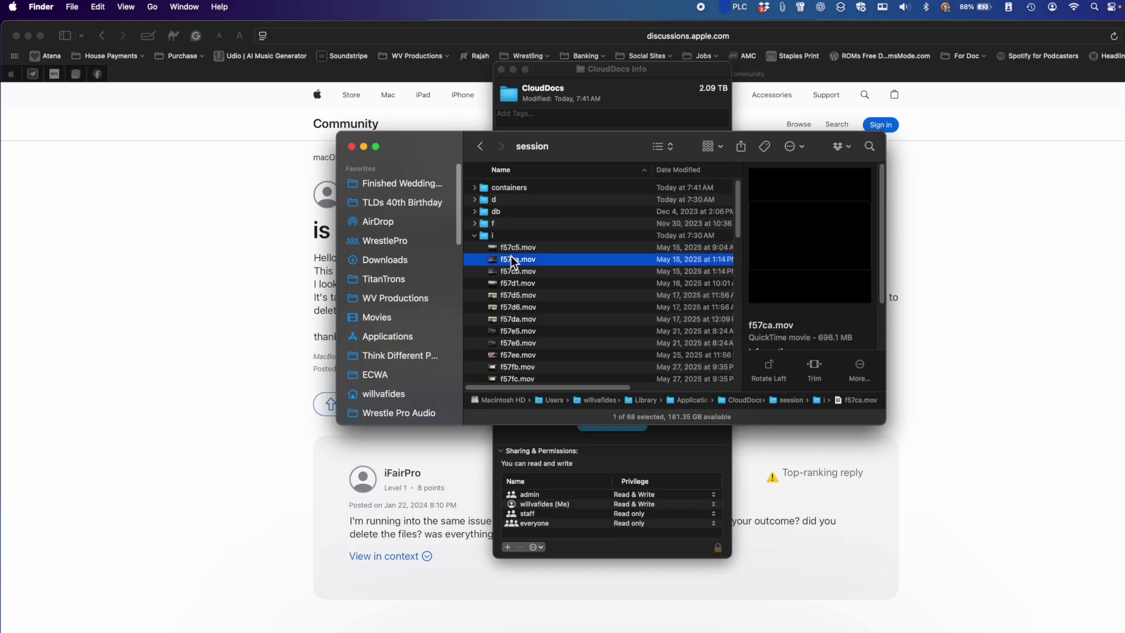
{"action": "scroll", "coordinate": [518, 261], "scroll_direction": "down", "scroll_amount": 1}
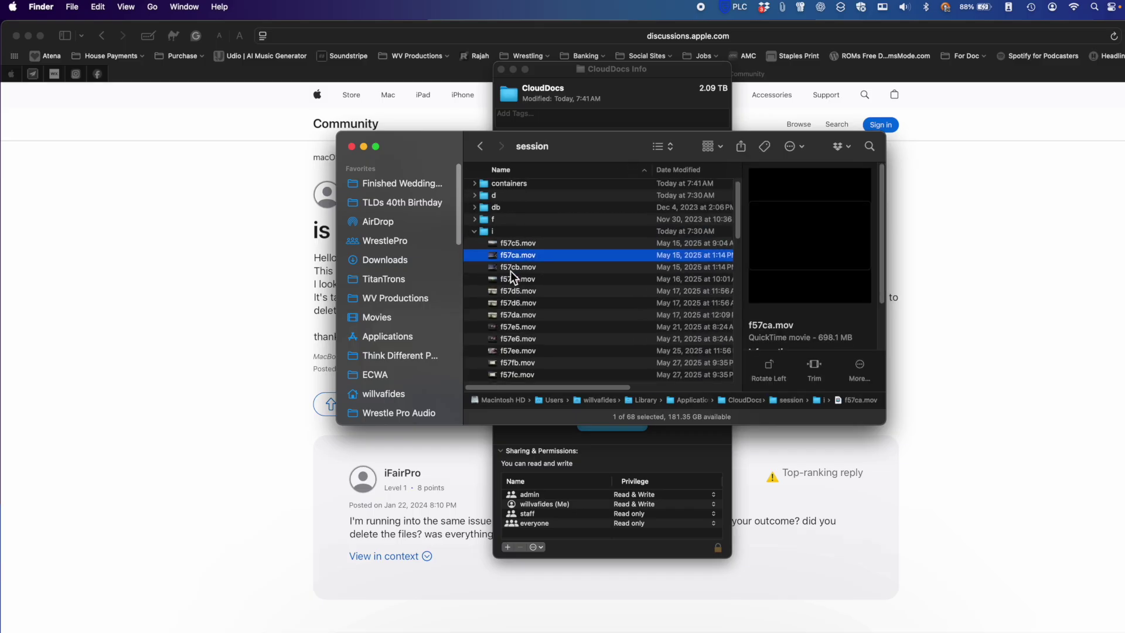
{"action": "left_click", "coordinate": [511, 271]}
{"action": "left_click", "coordinate": [511, 283]}
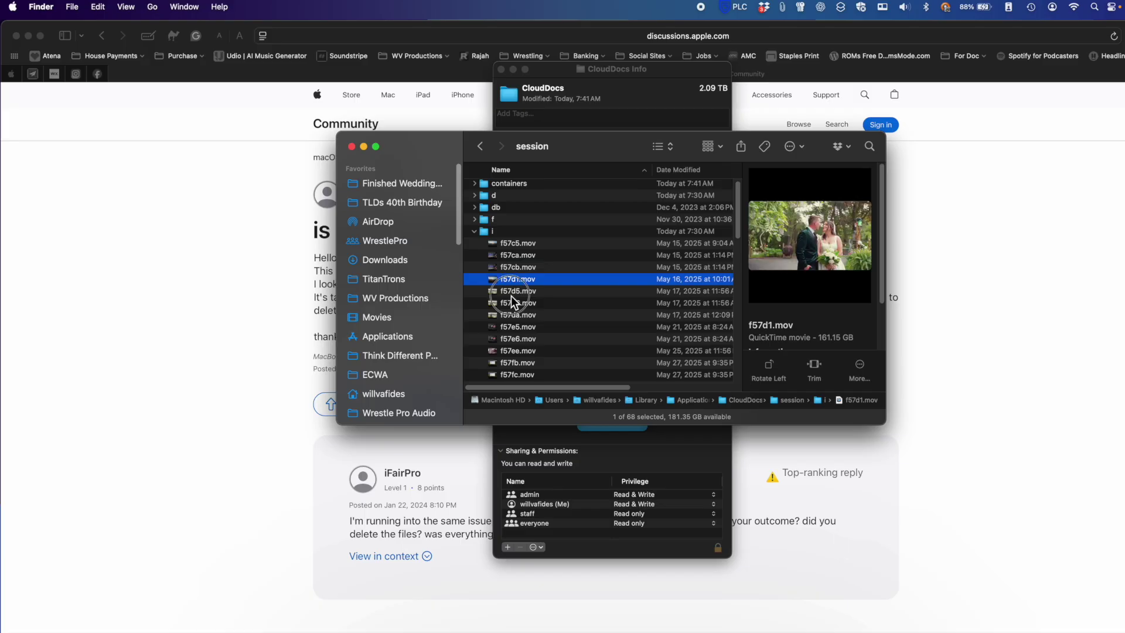
{"action": "left_click", "coordinate": [511, 291], "text": "shift"}
{"action": "left_click", "coordinate": [510, 271]}
View f57d5.mov, f57d6.mov and f57e5.mov one after another in Quick Look and close the preview
{"action": "left_click", "coordinate": [508, 291]}
{"action": "key", "text": "space"}
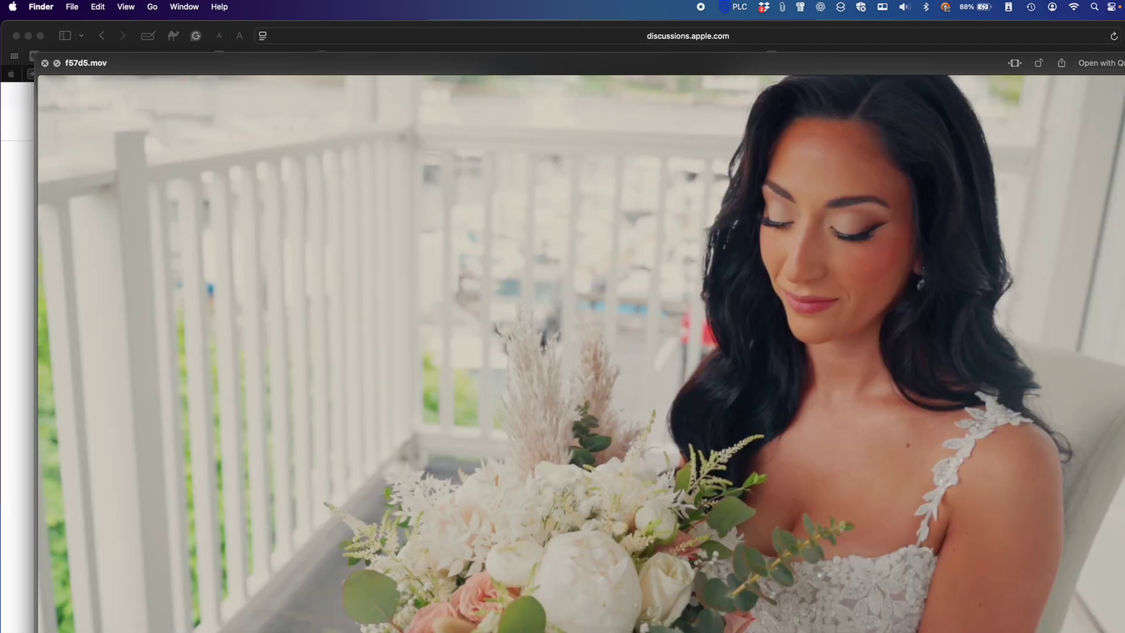
{"action": "key", "text": "space"}
{"action": "left_click", "coordinate": [522, 301]}
{"action": "key", "text": "space"}
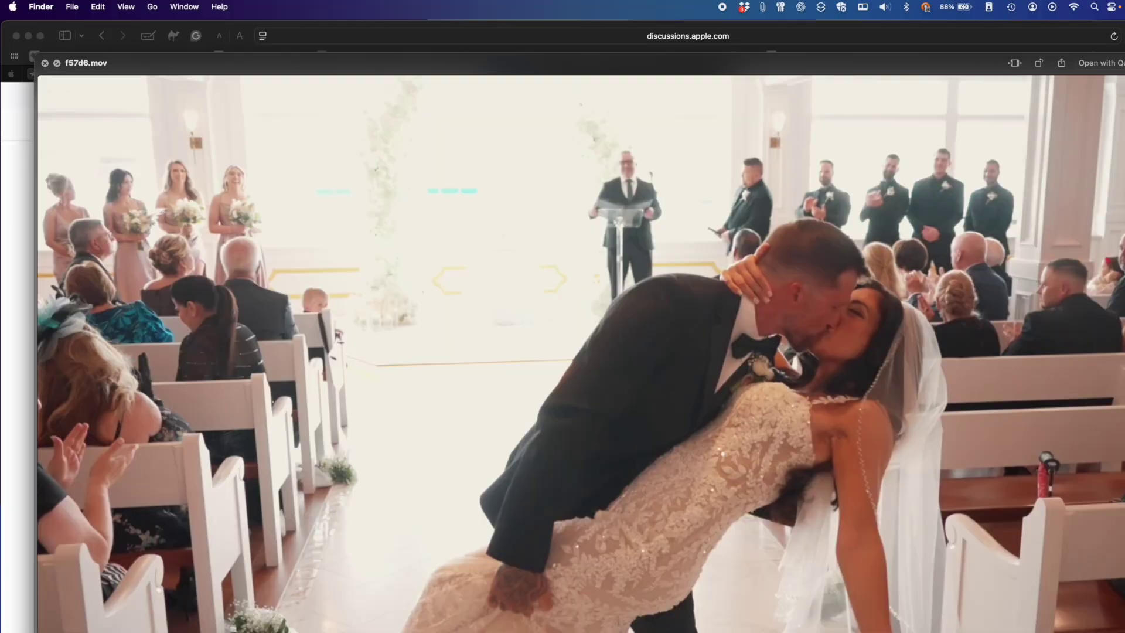
{"action": "key", "text": "Escape"}
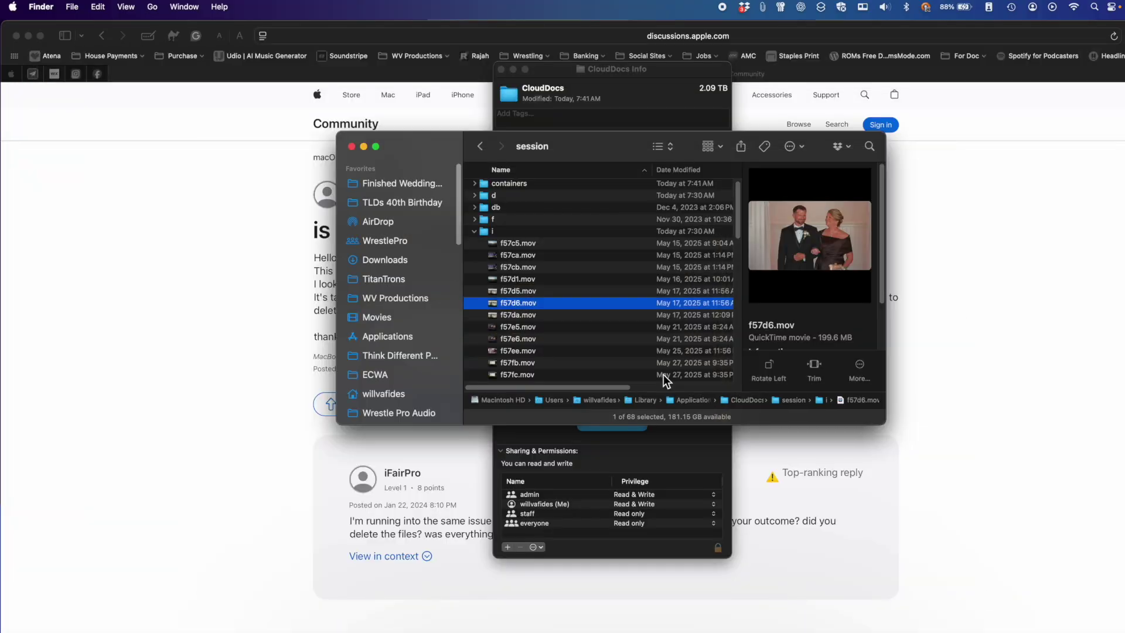
{"action": "left_click", "coordinate": [516, 331]}
{"action": "key", "text": "space"}
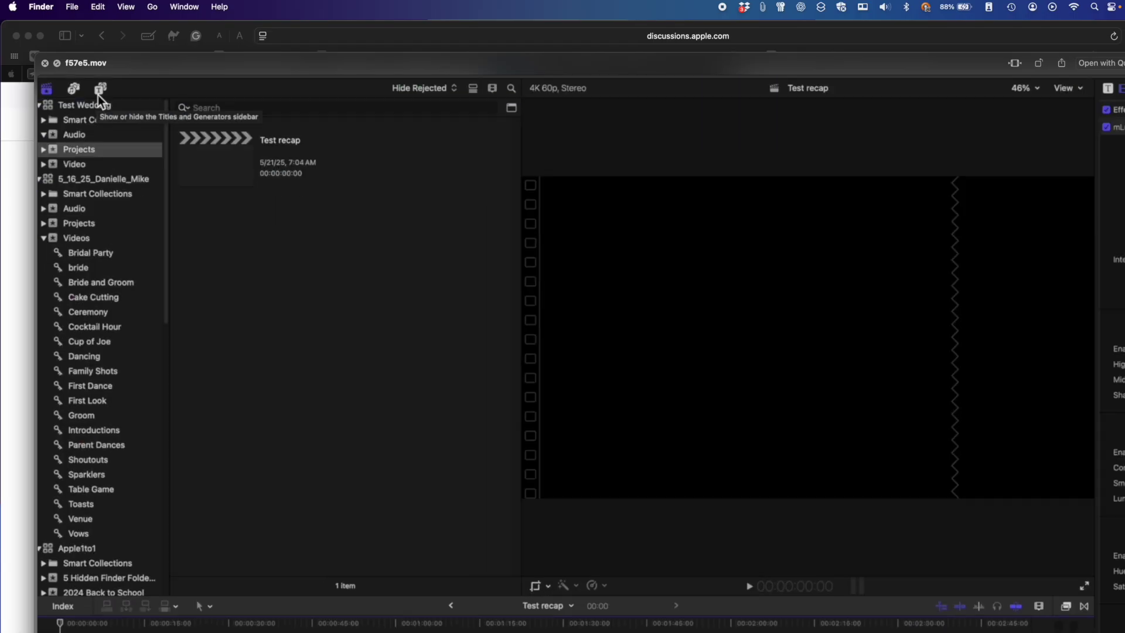
{"action": "key", "text": "Escape"}
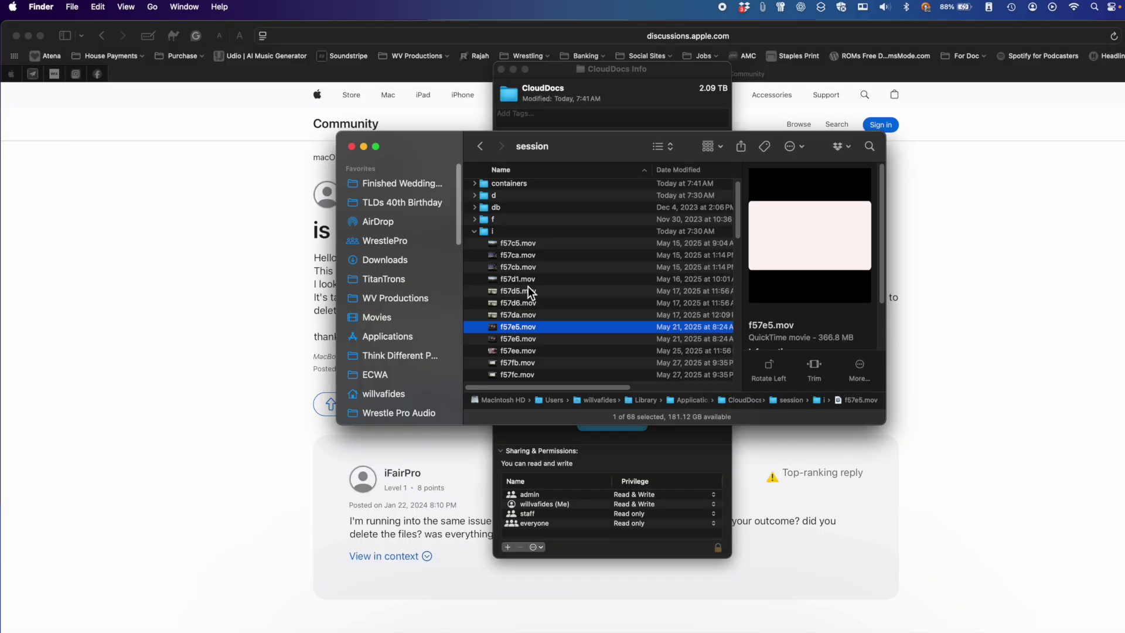
Check the session folder's details in CloudDocs, and expand the content-16001 folder in its d subfolder
{"action": "left_click", "coordinate": [481, 145]}
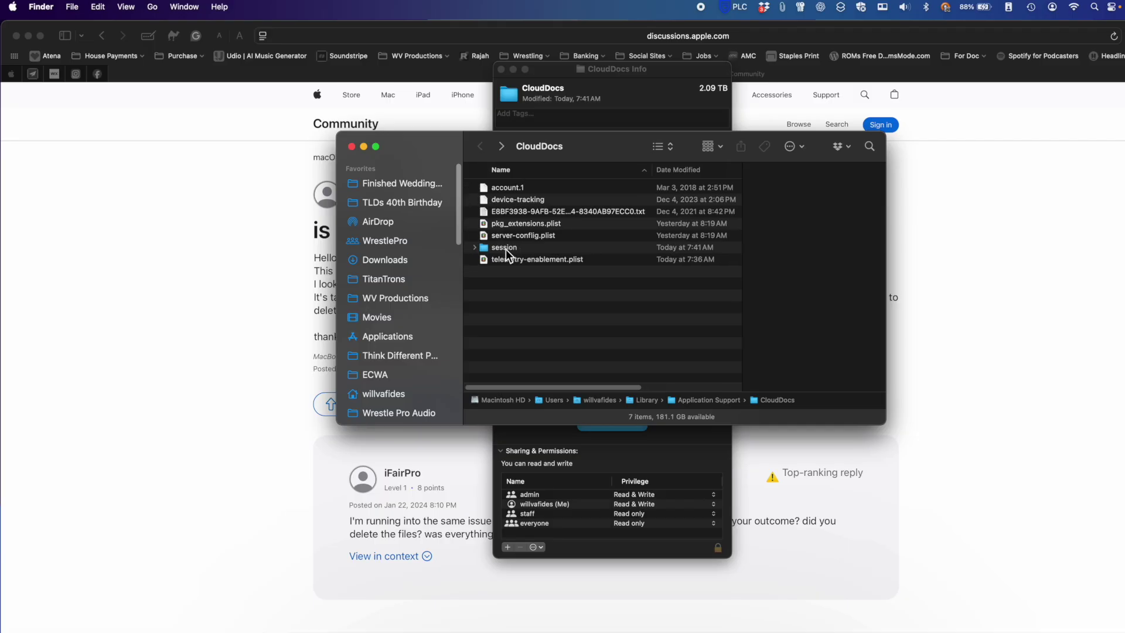
{"action": "left_click", "coordinate": [504, 249]}
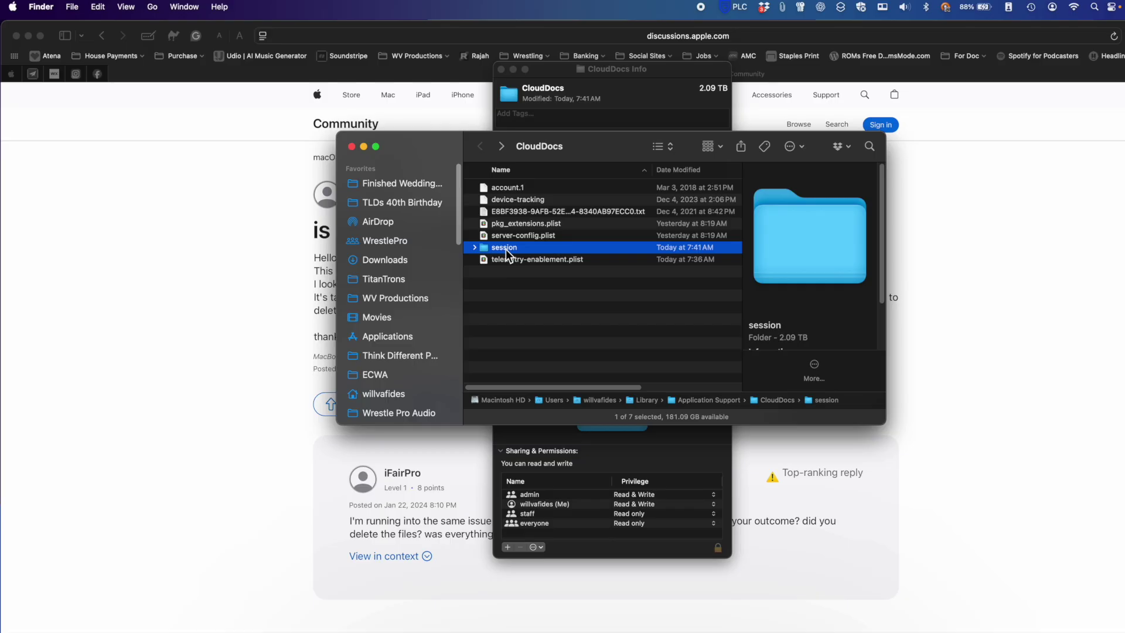
{"action": "double_click", "coordinate": [505, 248]}
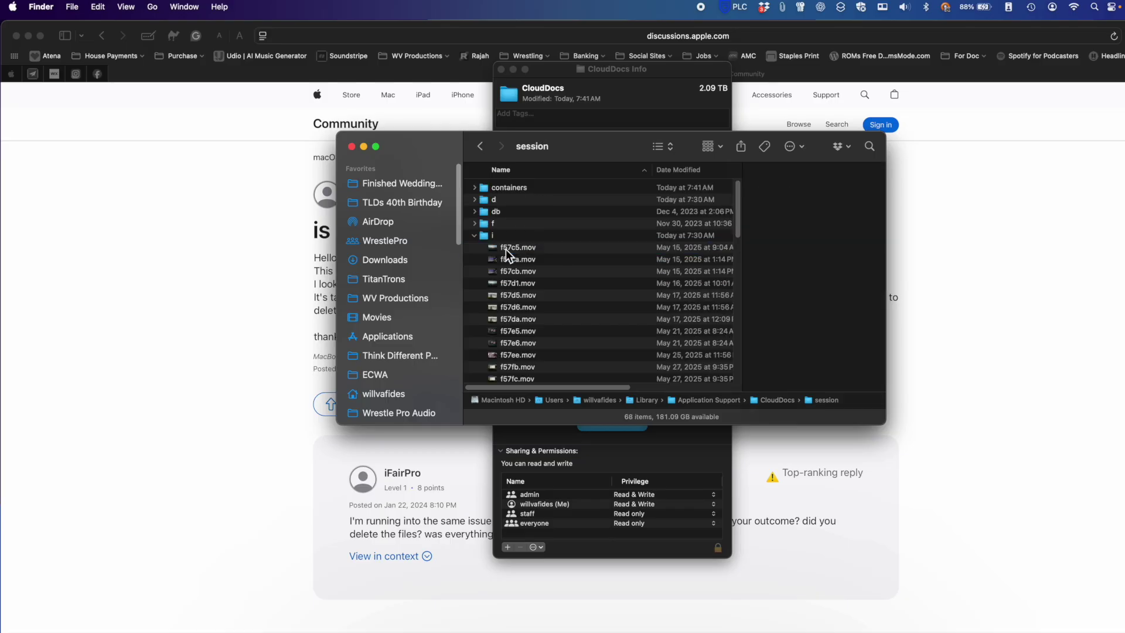
{"action": "double_click", "coordinate": [487, 199]}
{"action": "left_click", "coordinate": [477, 212]}
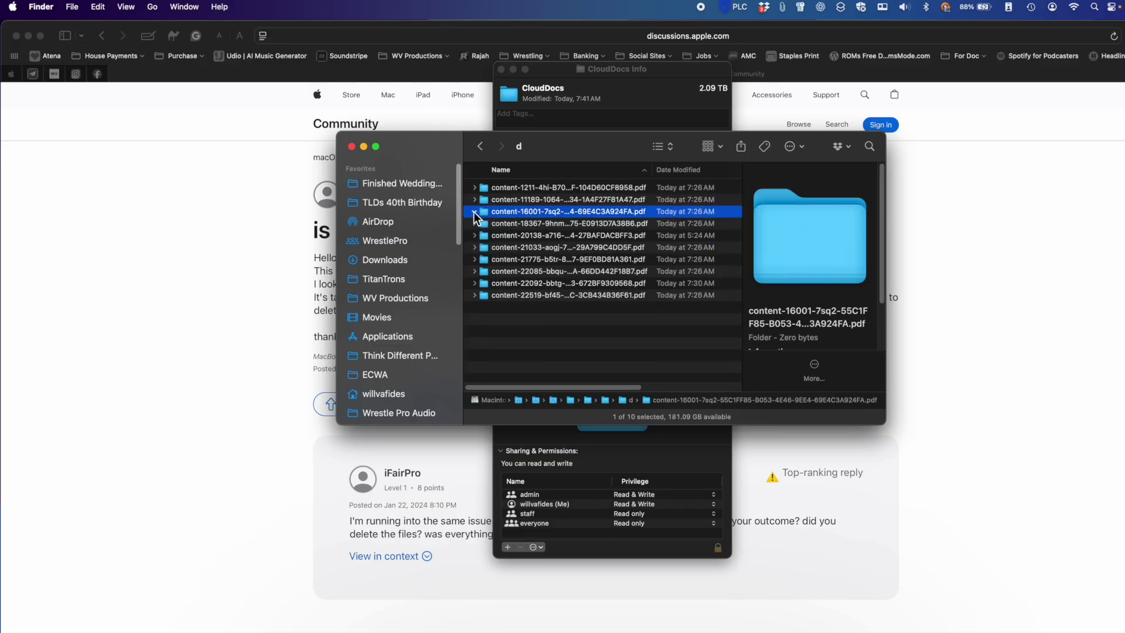
Switch to Safari, read the "CloudDocs Unable to remove files" thread from the CLOUDDOCS APPLE search results, and minimise the window
{"action": "left_click", "coordinate": [467, 537]}
{"action": "left_click", "coordinate": [102, 36]}
{"action": "scroll", "coordinate": [602, 578], "scroll_direction": "down", "scroll_amount": 5}
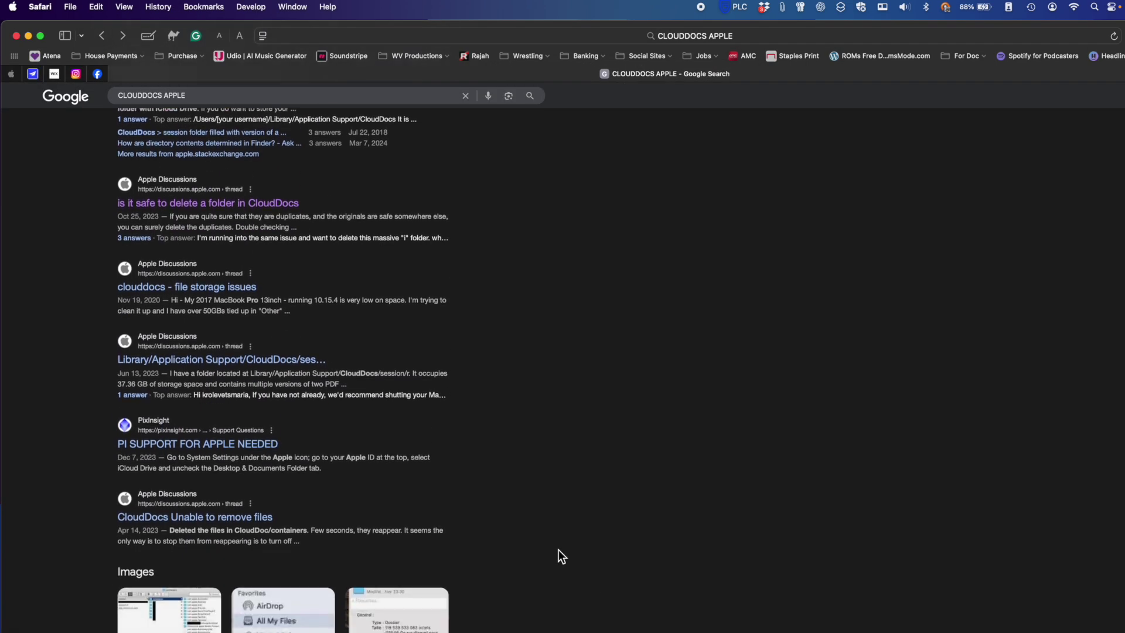
{"action": "left_click", "coordinate": [253, 518]}
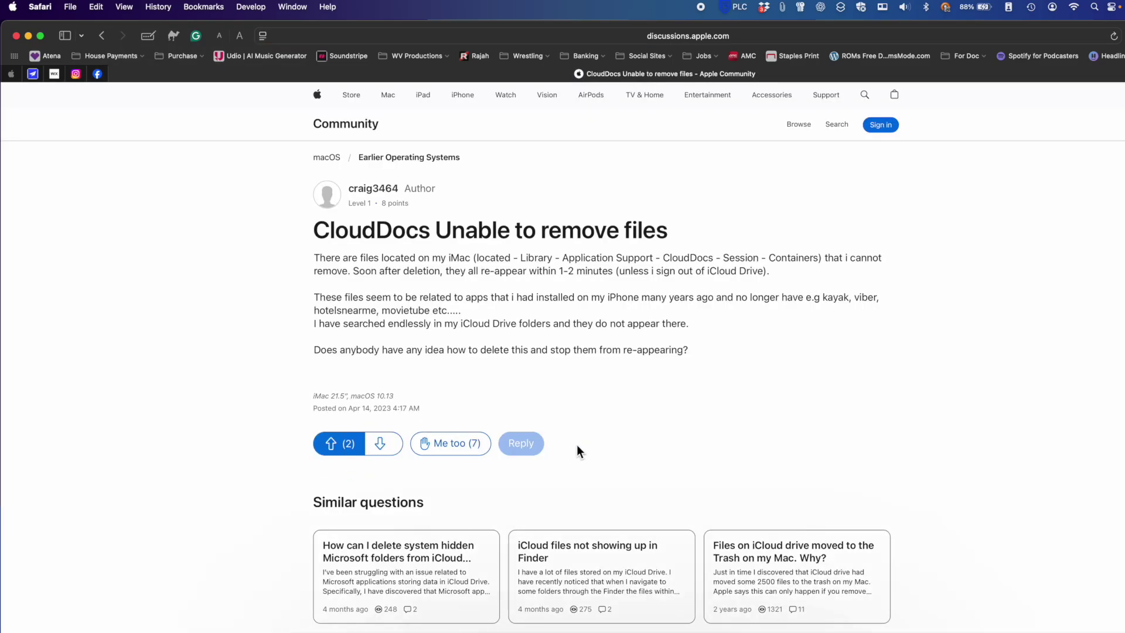
{"action": "scroll", "coordinate": [576, 451], "scroll_direction": "down", "scroll_amount": 1}
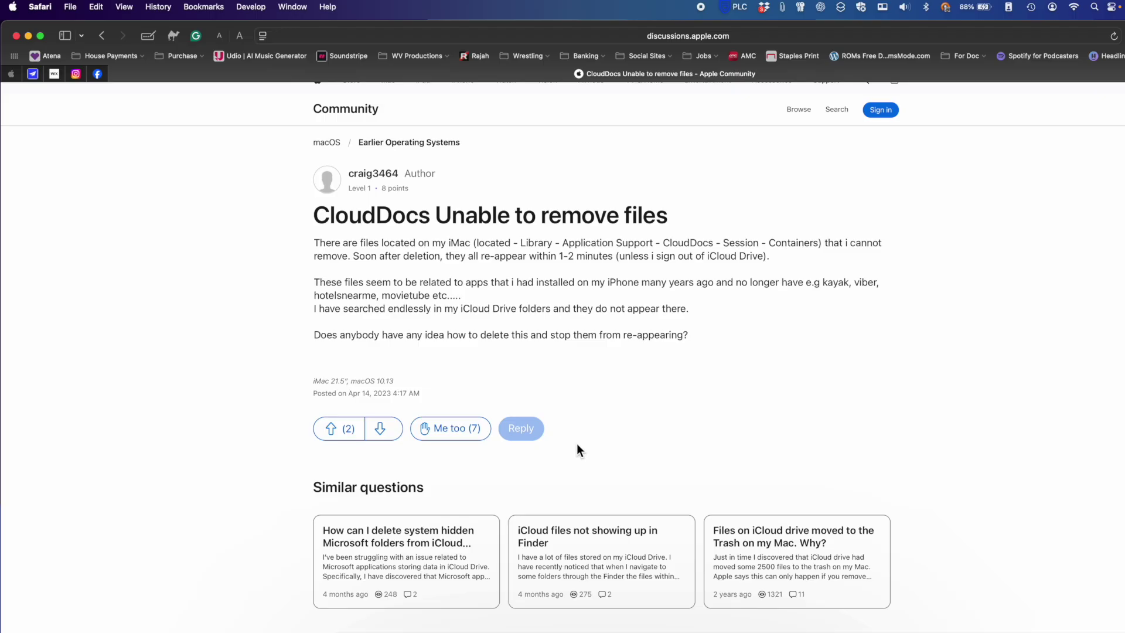
{"action": "scroll", "coordinate": [577, 443], "scroll_direction": "down", "scroll_amount": 5}
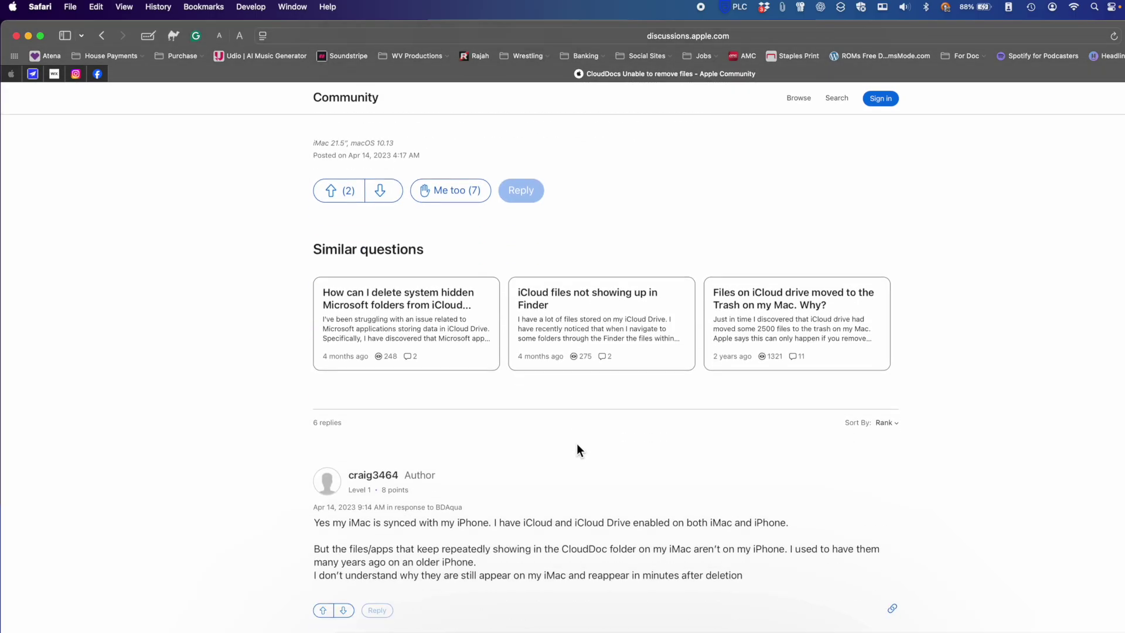
{"action": "left_click", "coordinate": [33, 34]}
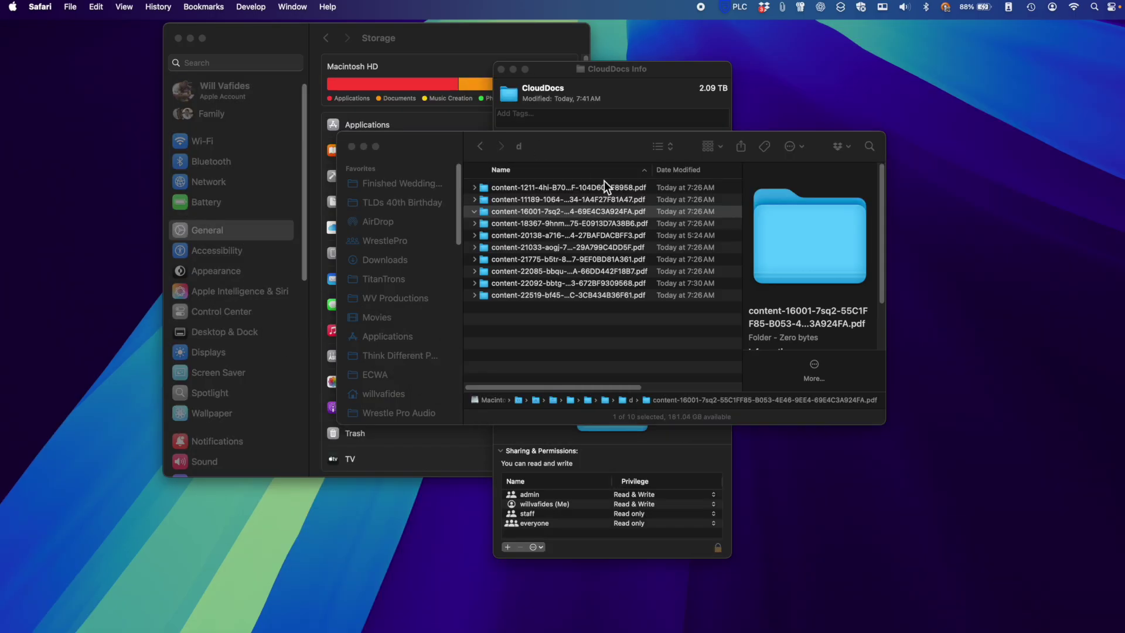
Go back from the d folder through CloudDocs to the user Library folder, and bring the CloudDocs info window to the front
{"action": "left_click", "coordinate": [426, 148]}
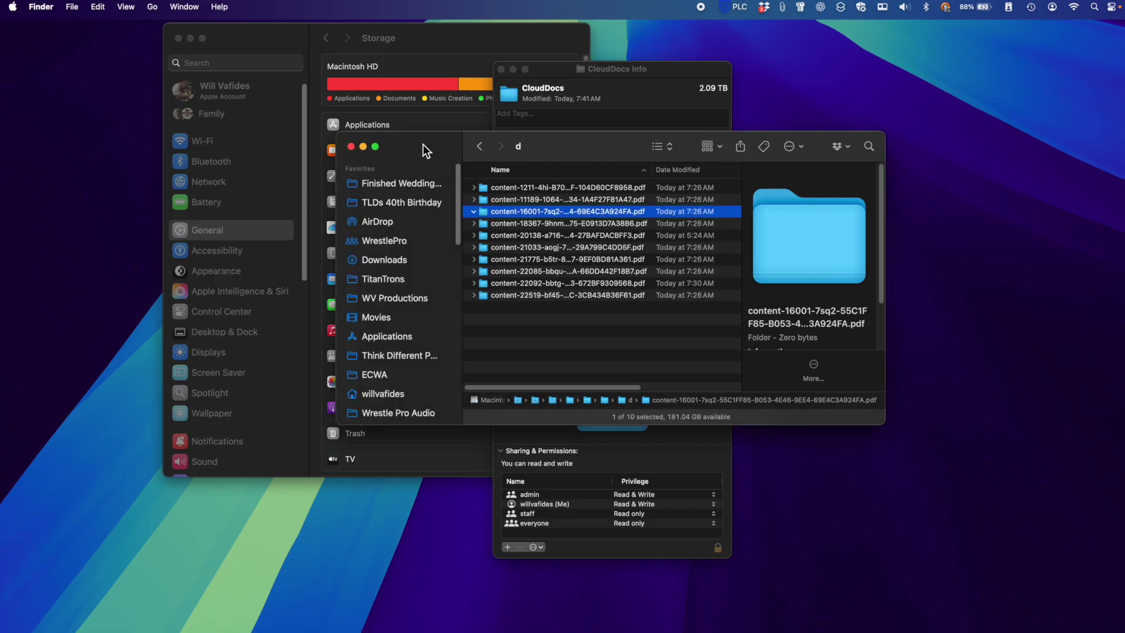
{"action": "left_click", "coordinate": [480, 147]}
{"action": "left_click", "coordinate": [480, 147]}
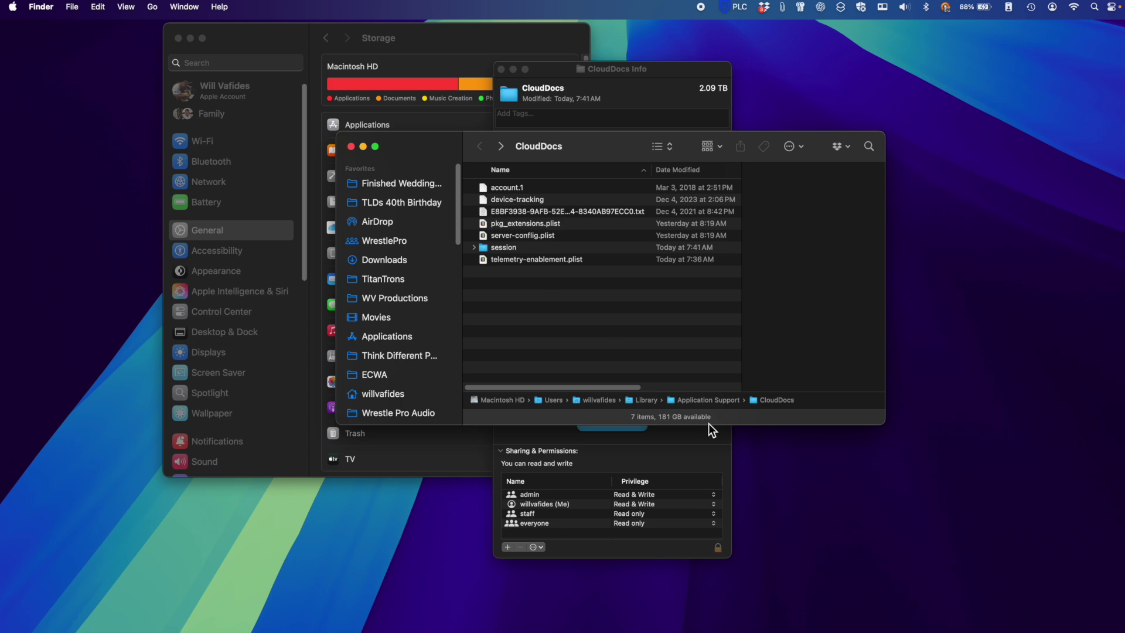
{"action": "double_click", "coordinate": [631, 401]}
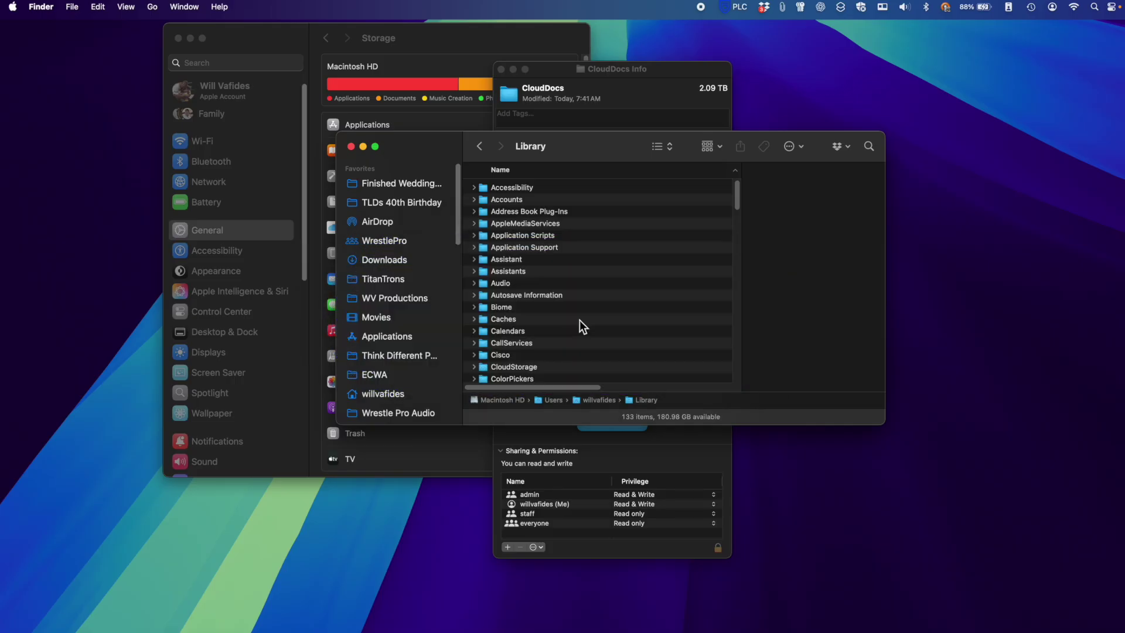
{"action": "key", "text": "super+grave"}
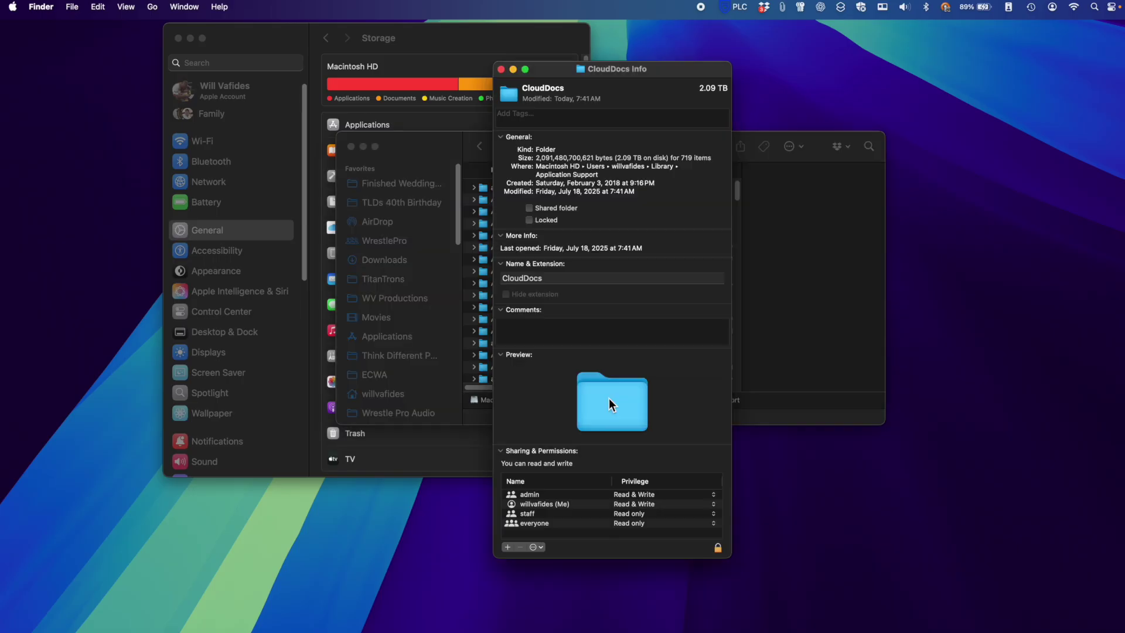